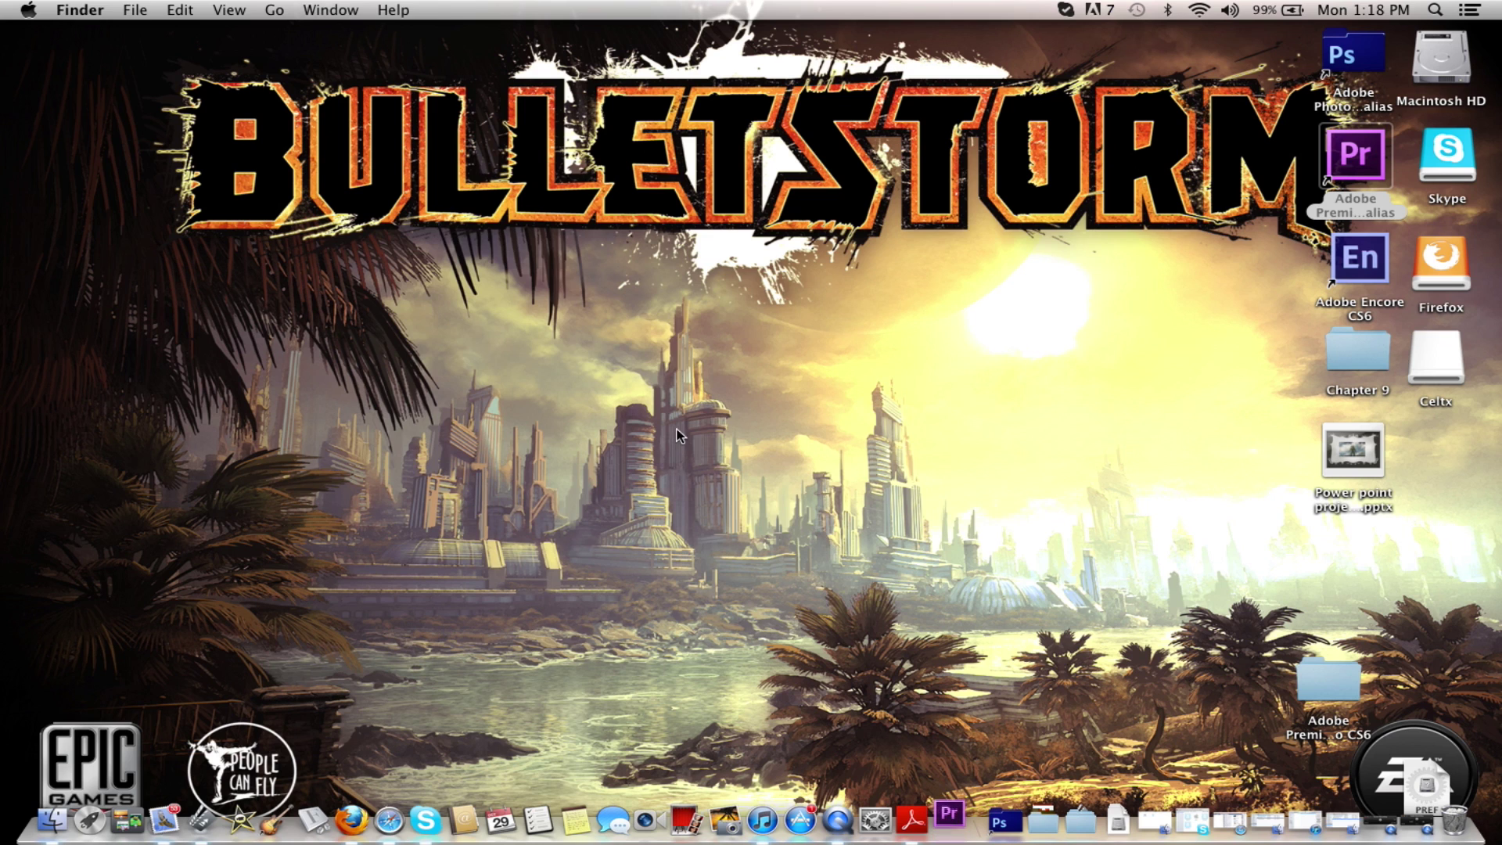
Step: Create a new project named with the author's first name in possessive form followed by "cool vid pt1"
{"action": "left_click", "coordinate": [604, 548]}
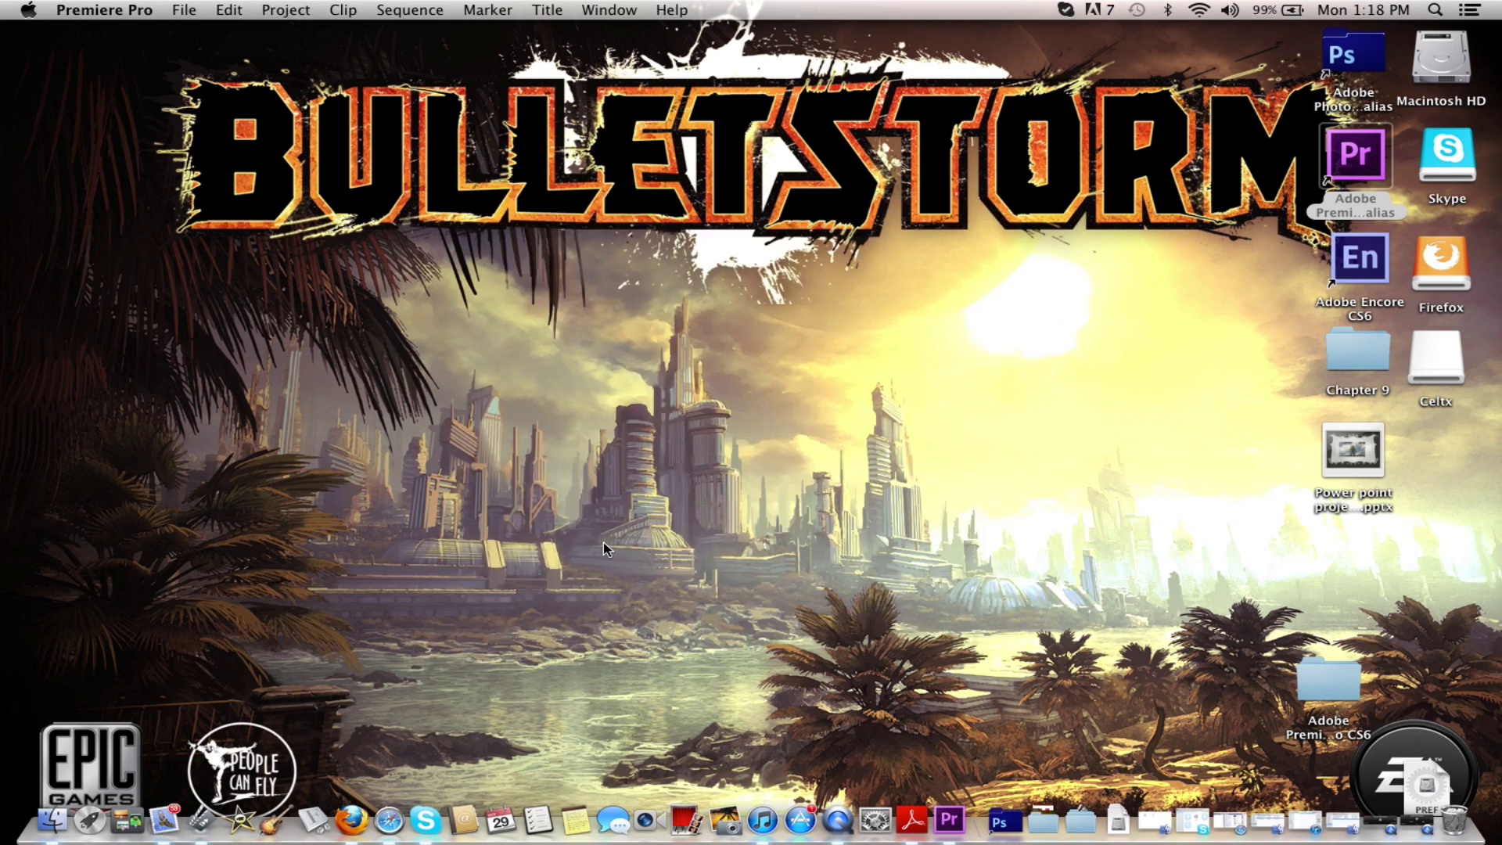
{"action": "key", "text": "BackSpace"}
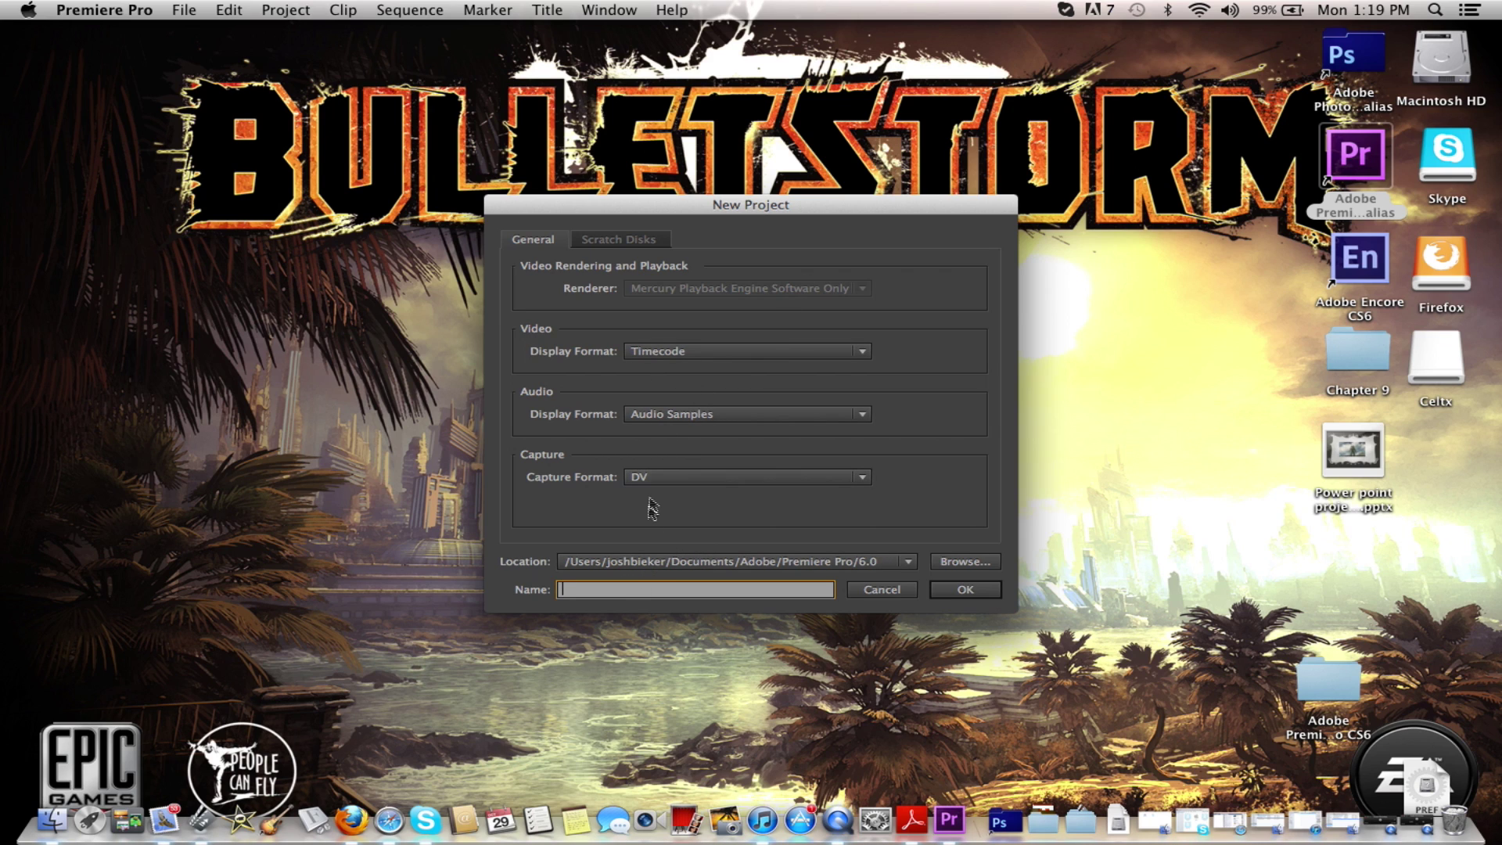
{"action": "left_click", "coordinate": [626, 607]}
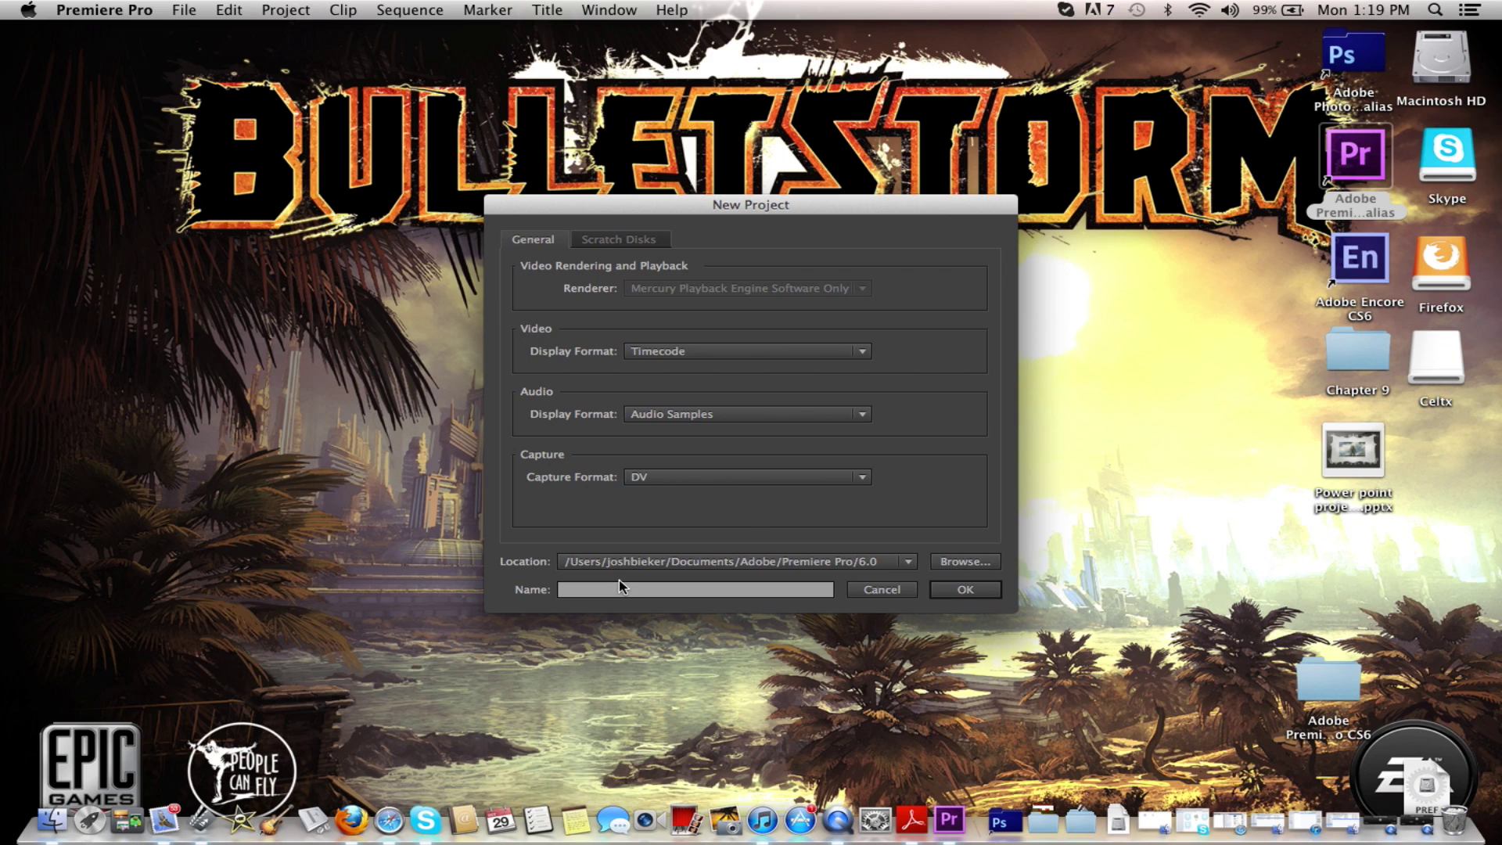
{"action": "left_click", "coordinate": [598, 588]}
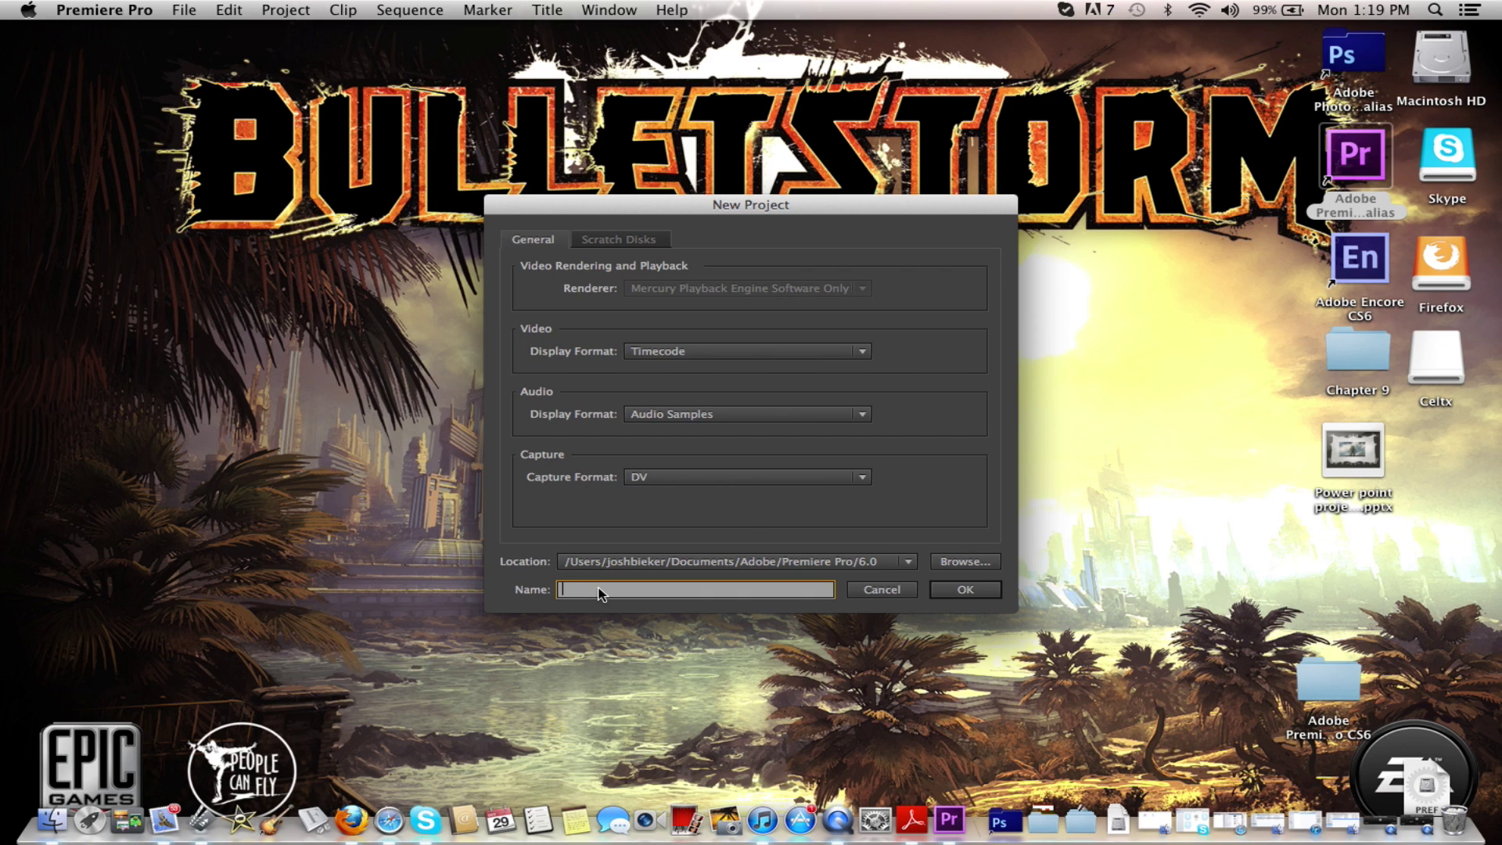
{"action": "type", "text": "Josh's cooo"}
{"action": "key", "text": "BackSpace"}
{"action": "type", "text": "l vid pt1"}
{"action": "left_click", "coordinate": [966, 590]}
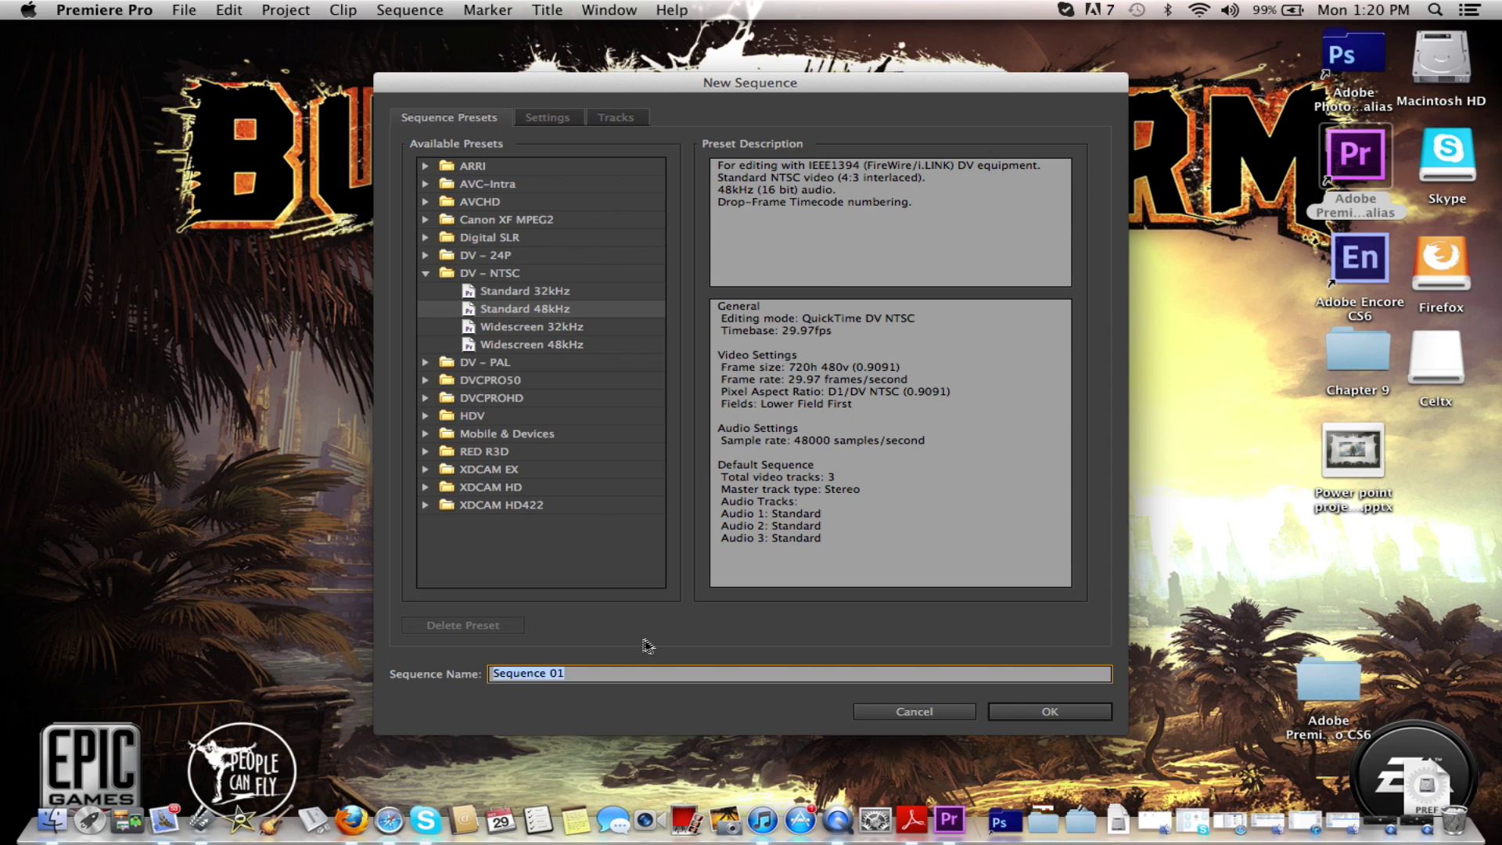
Step: Name the new sequence with the author's first name in possessive form plus "cool vid part 1" and create it with the DV-NTSC Standard 48kHz preset
{"action": "key", "text": "BackSpace"}
{"action": "type", "text": "Josh's cool vid part "}
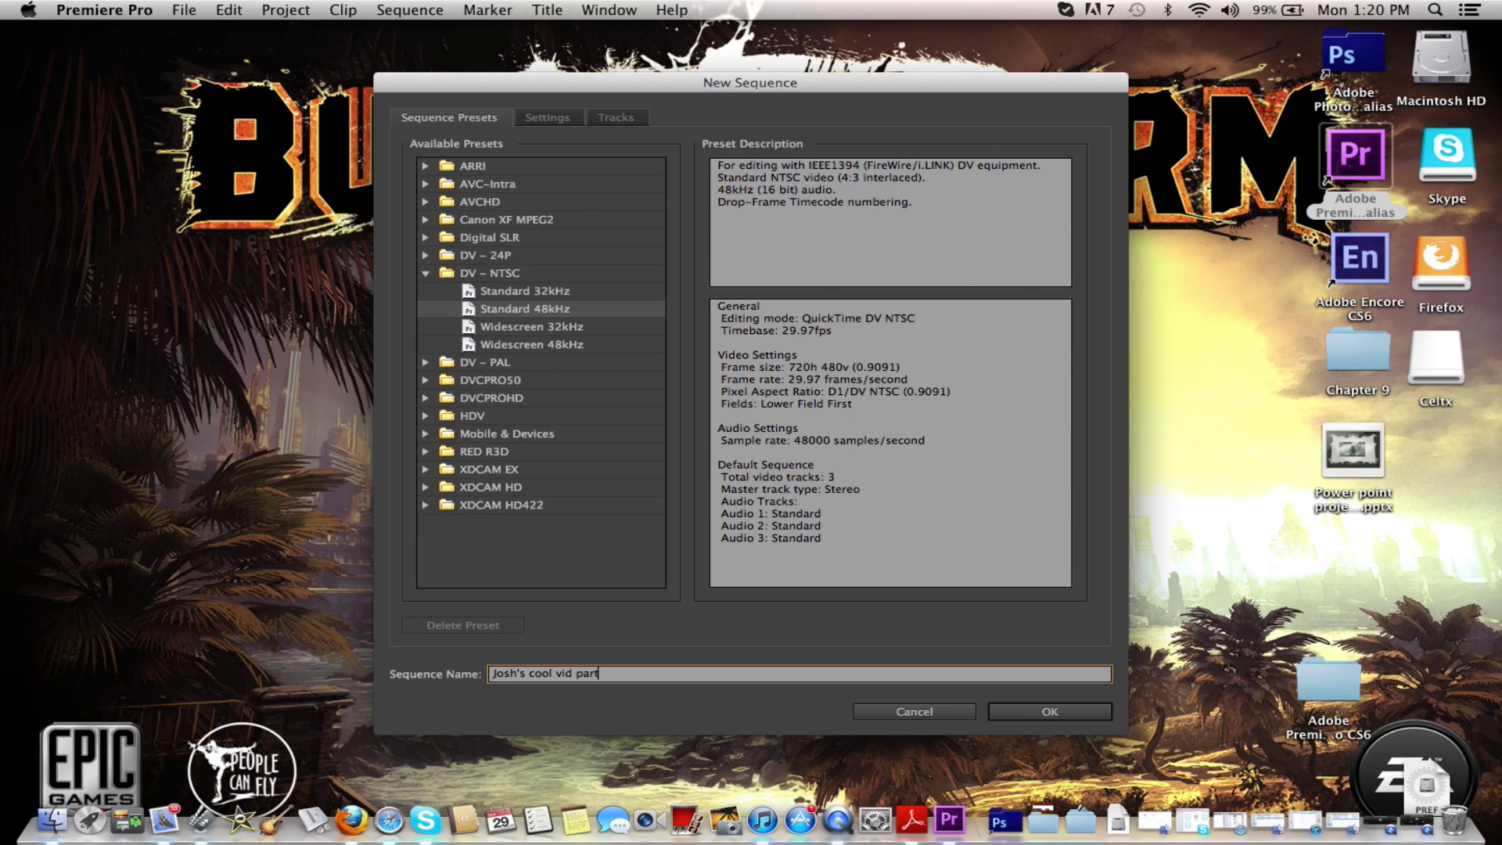
{"action": "type", "text": "1"}
{"action": "left_click", "coordinate": [1015, 712]}
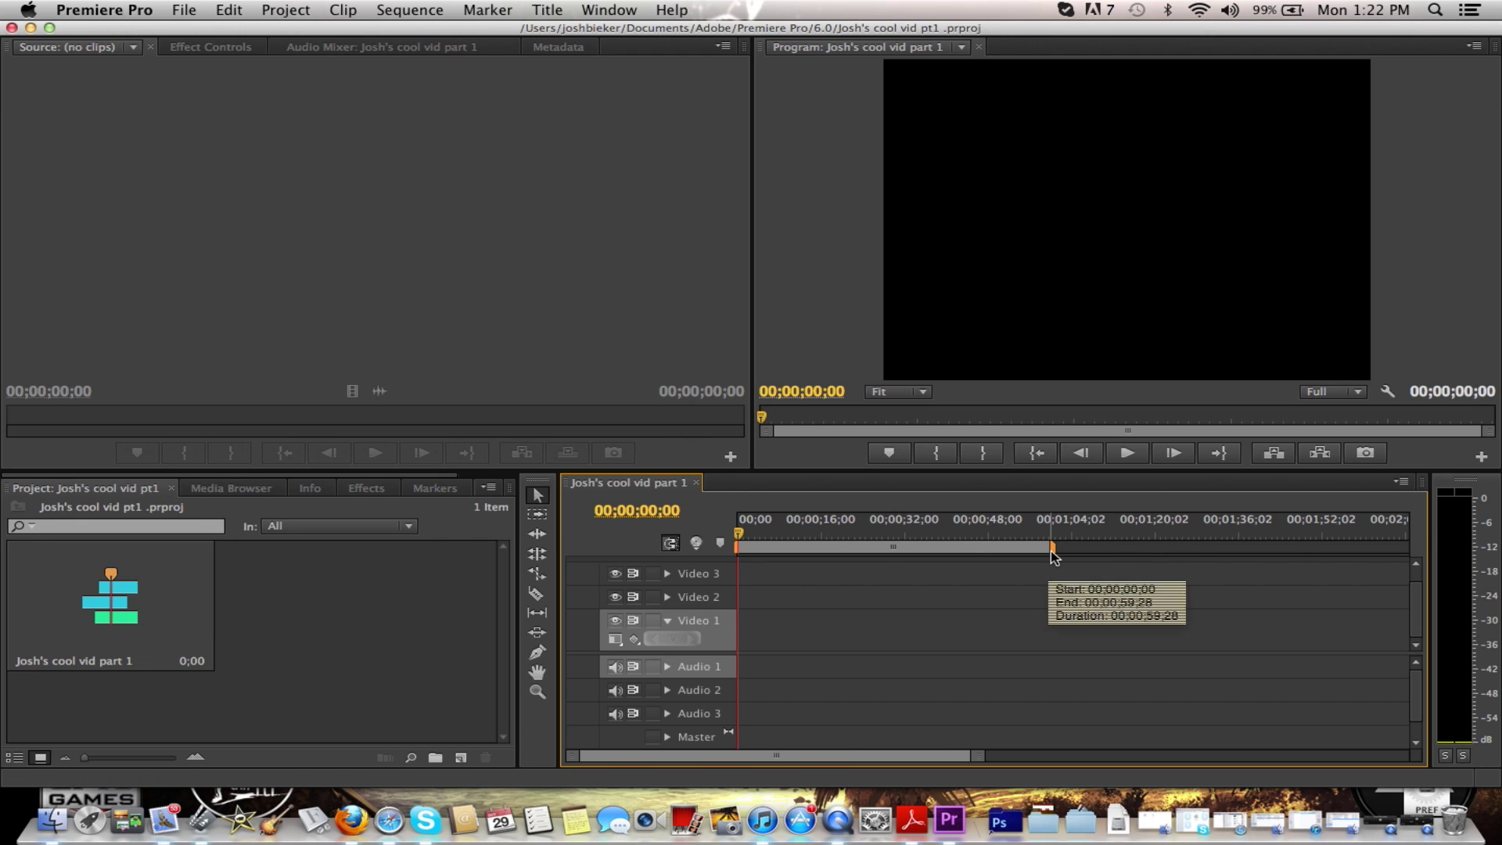
{"action": "mouse_move", "coordinate": [1055, 553]}
{"action": "left_mouse_down"}
{"action": "mouse_move", "coordinate": [1432, 544]}
{"action": "mouse_move", "coordinate": [1109, 618]}
{"action": "mouse_move", "coordinate": [895, 552]}
{"action": "mouse_move", "coordinate": [721, 550]}
{"action": "mouse_move", "coordinate": [994, 565]}
{"action": "mouse_move", "coordinate": [744, 547]}
{"action": "mouse_move", "coordinate": [1050, 544]}
{"action": "left_mouse_up"}
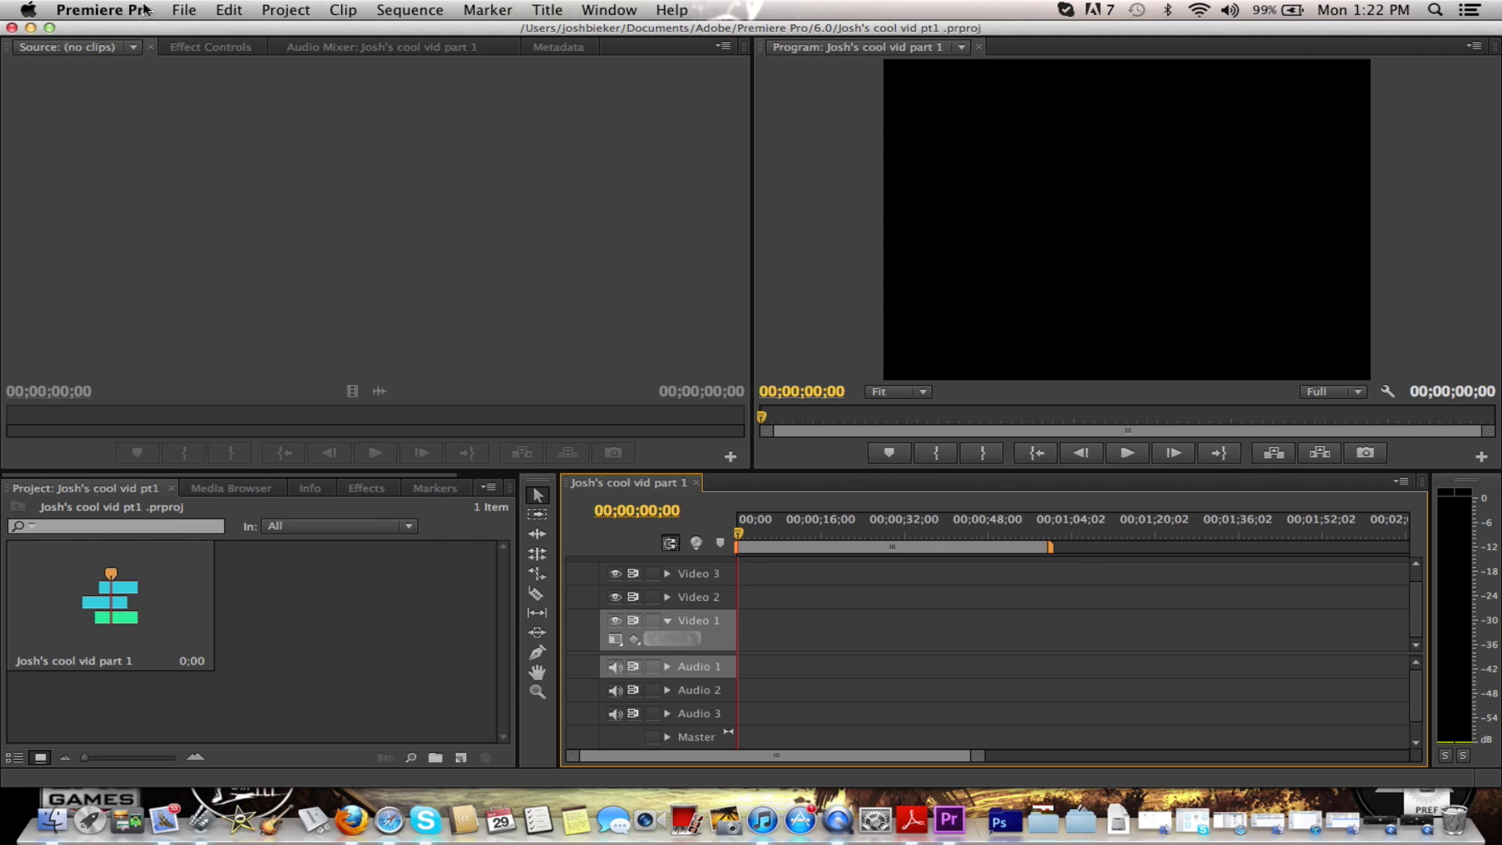
Step: Import the "How to download 30 day trial free" movie from the Screen Cap folder and load it into the Source monitor
{"action": "left_click", "coordinate": [185, 9]}
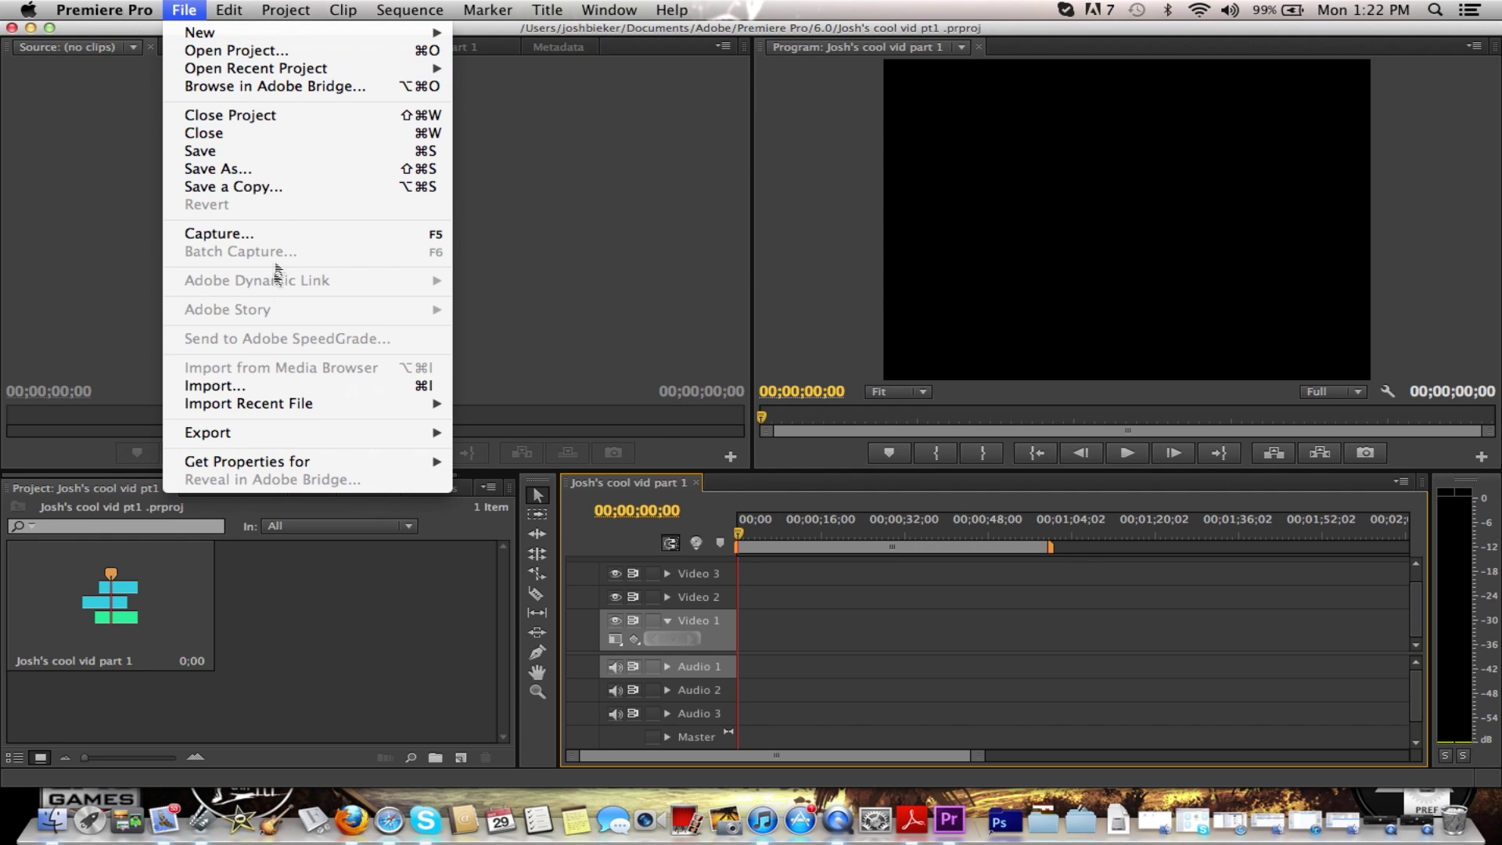
{"action": "left_click", "coordinate": [254, 386]}
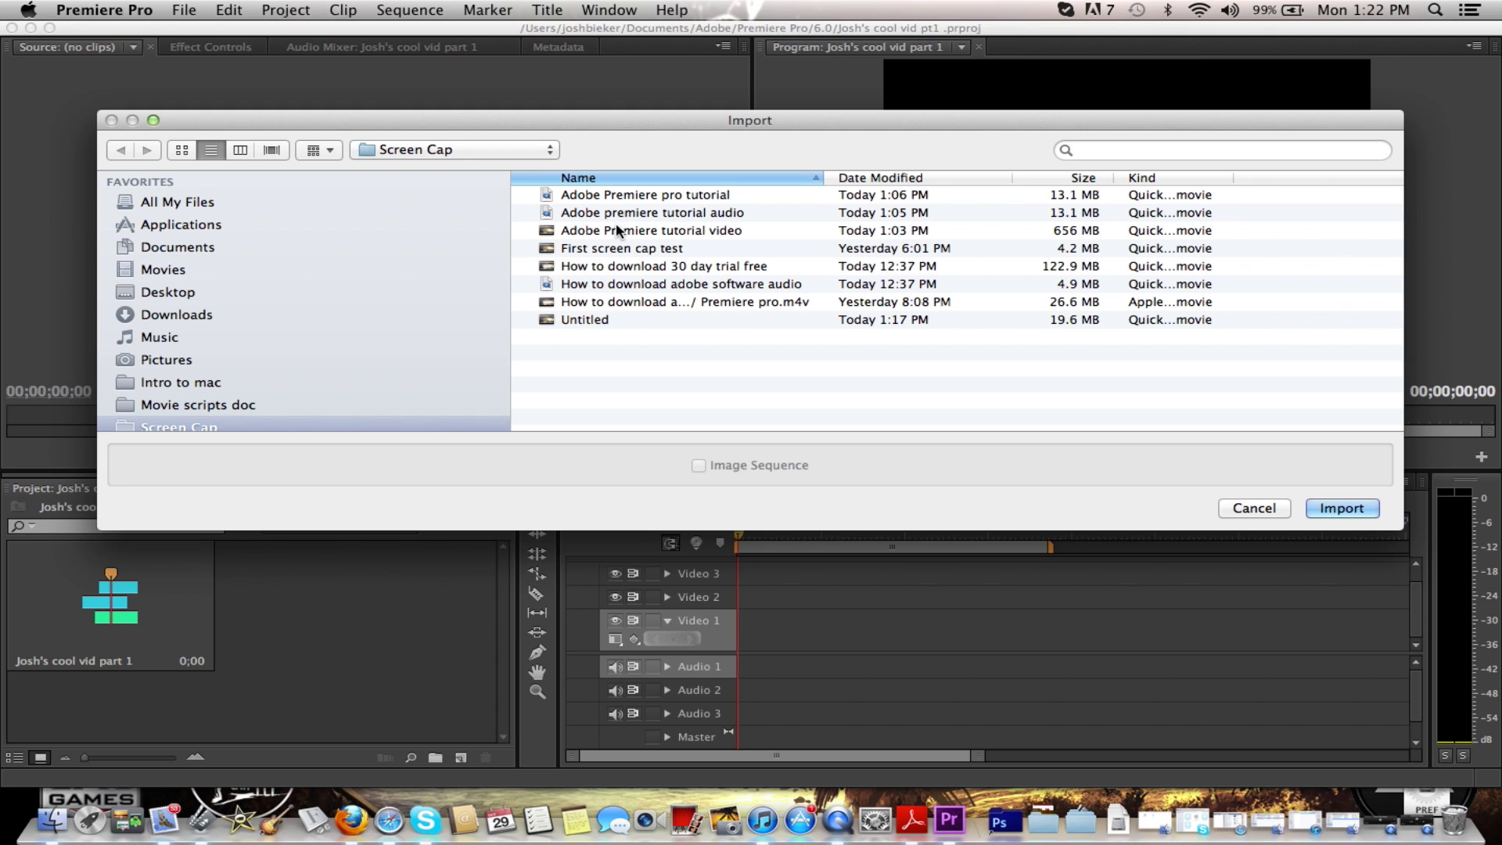
{"action": "left_click", "coordinate": [619, 268]}
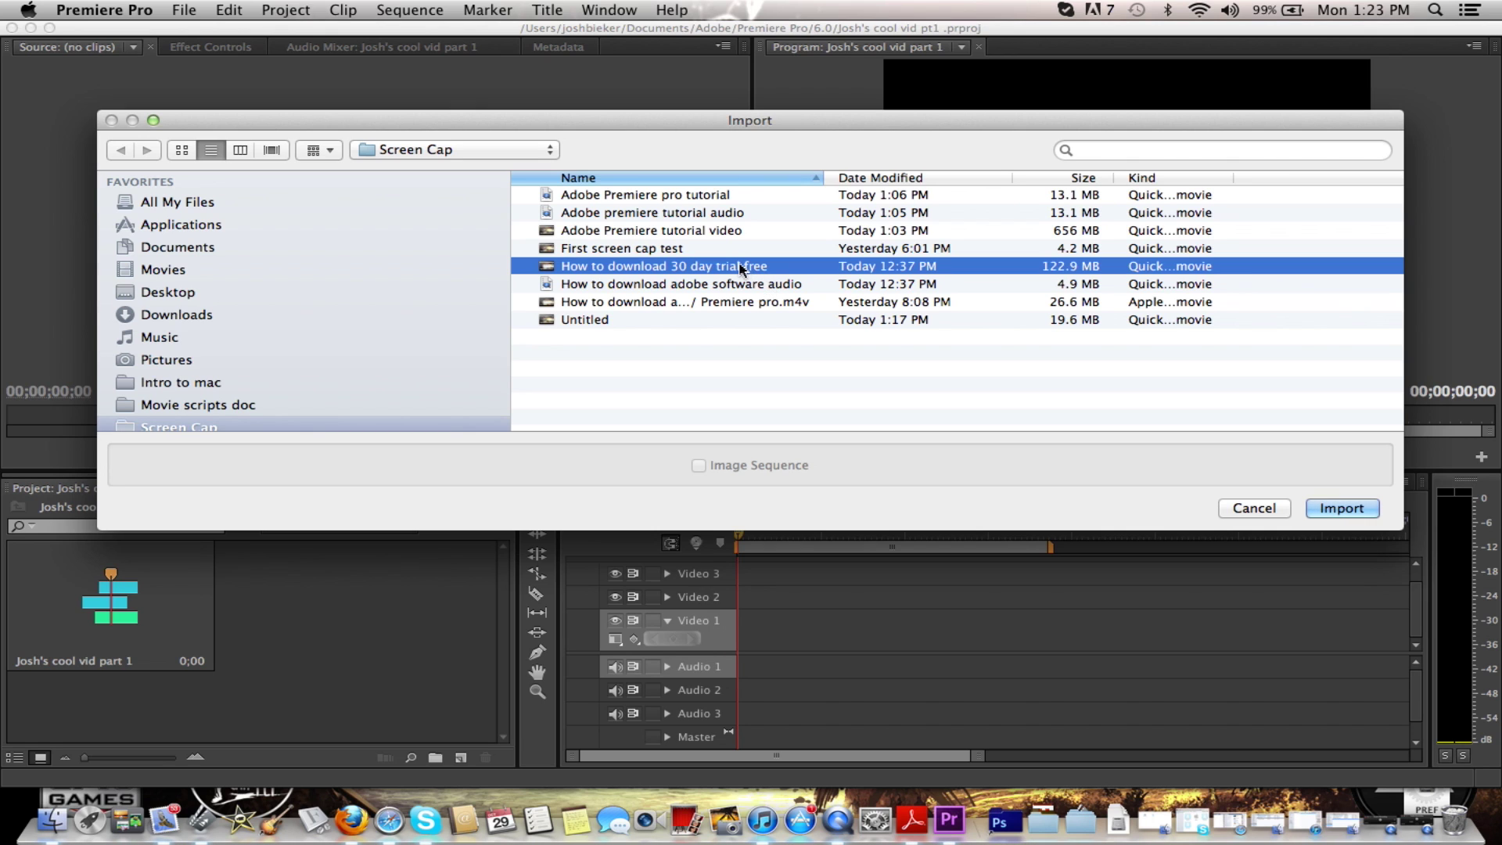
{"action": "left_click", "coordinate": [1342, 508]}
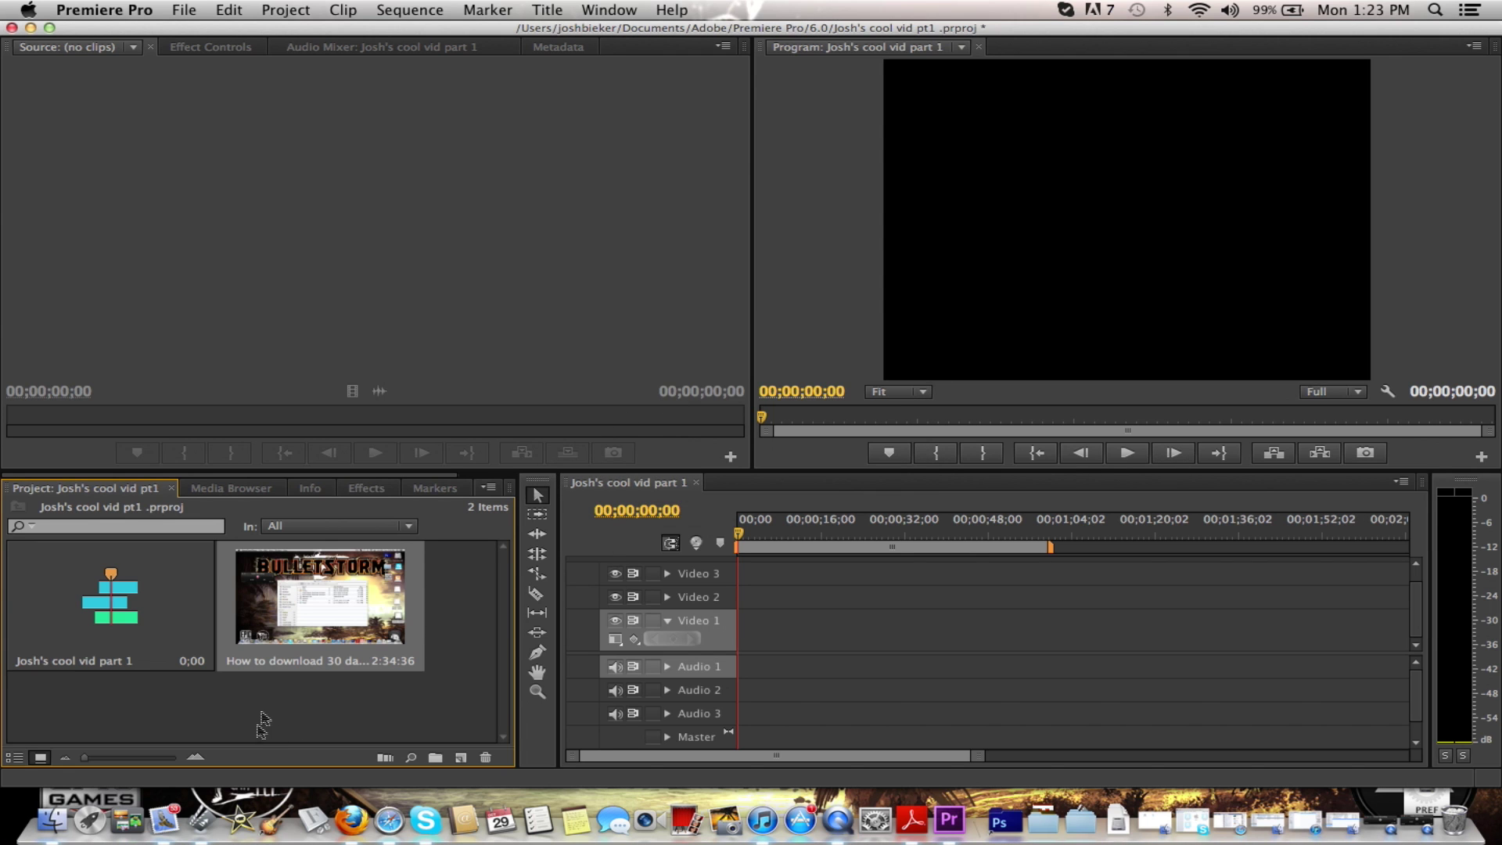
{"action": "left_click_drag", "start_coordinate": [295, 633], "coordinate": [184, 227]}
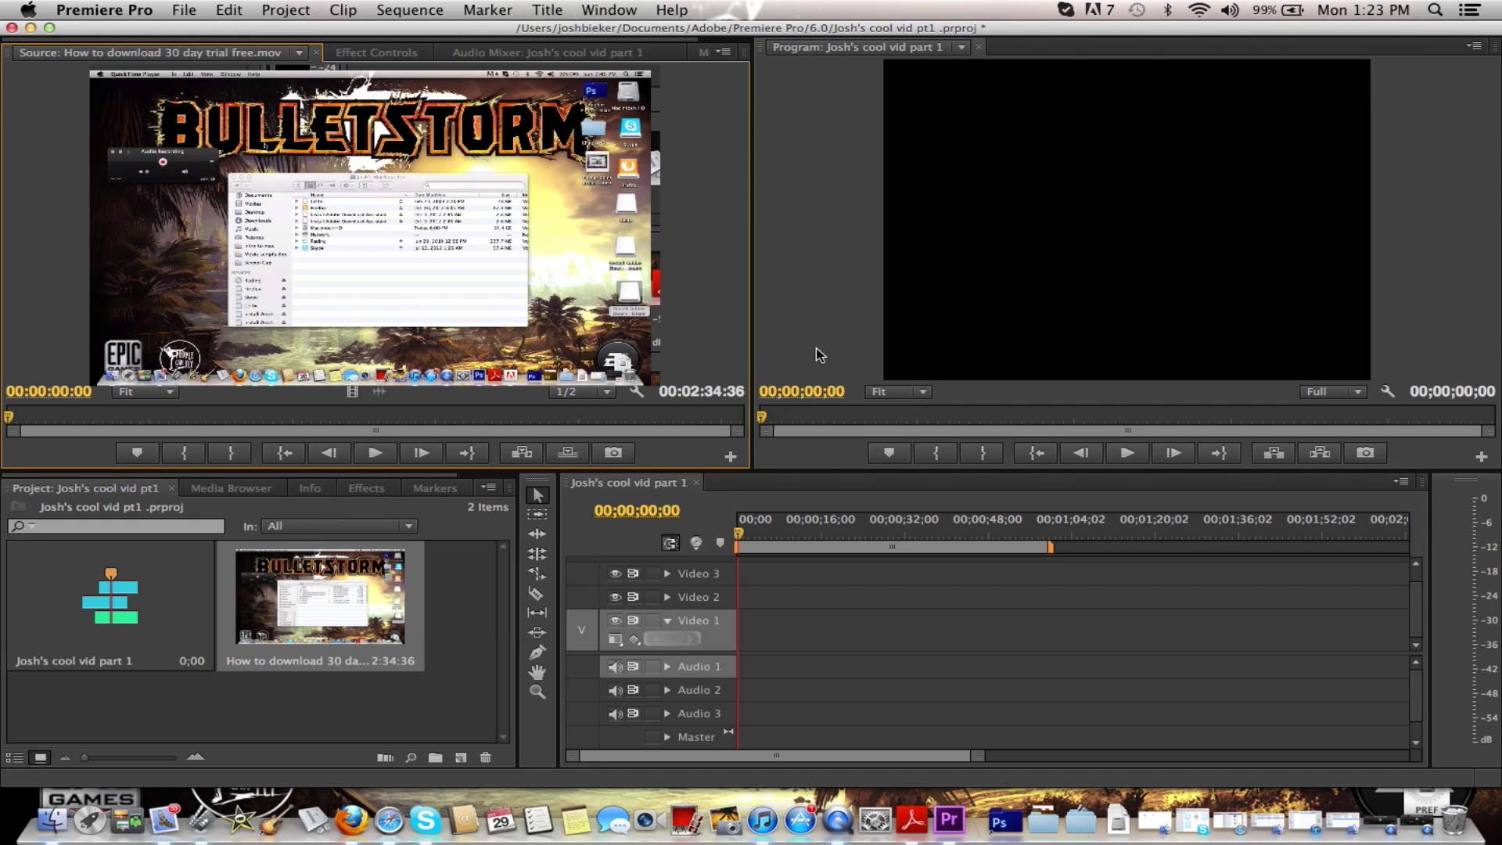
Step: Resize the Source and Program monitors so that the Source monitor is slightly wider than the Program monitor
{"action": "left_click", "coordinate": [1475, 46]}
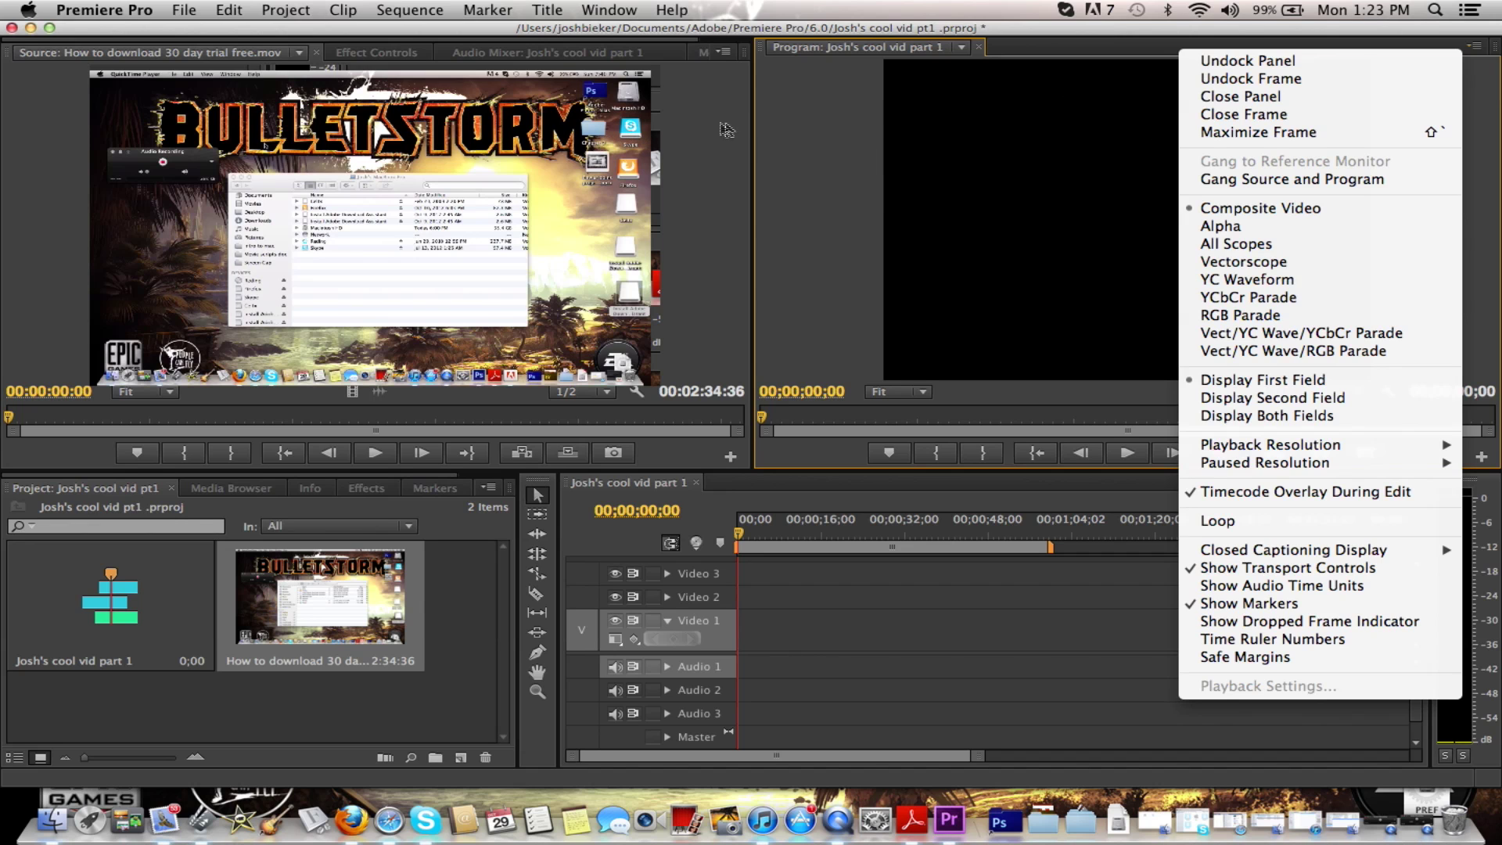
{"action": "left_click", "coordinate": [818, 150]}
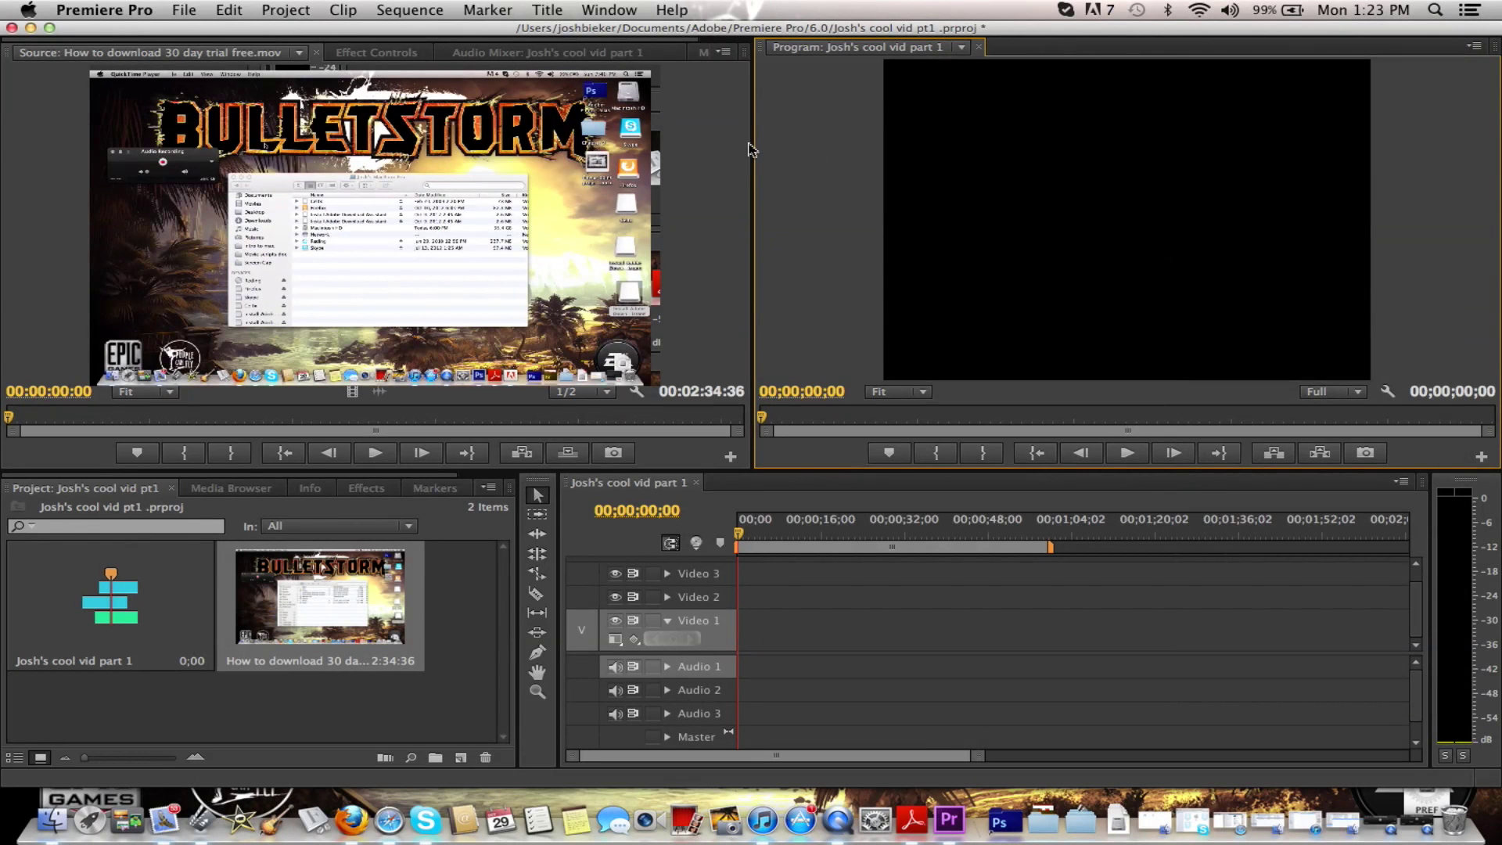
{"action": "left_click_drag", "start_coordinate": [751, 145], "coordinate": [1140, 168]}
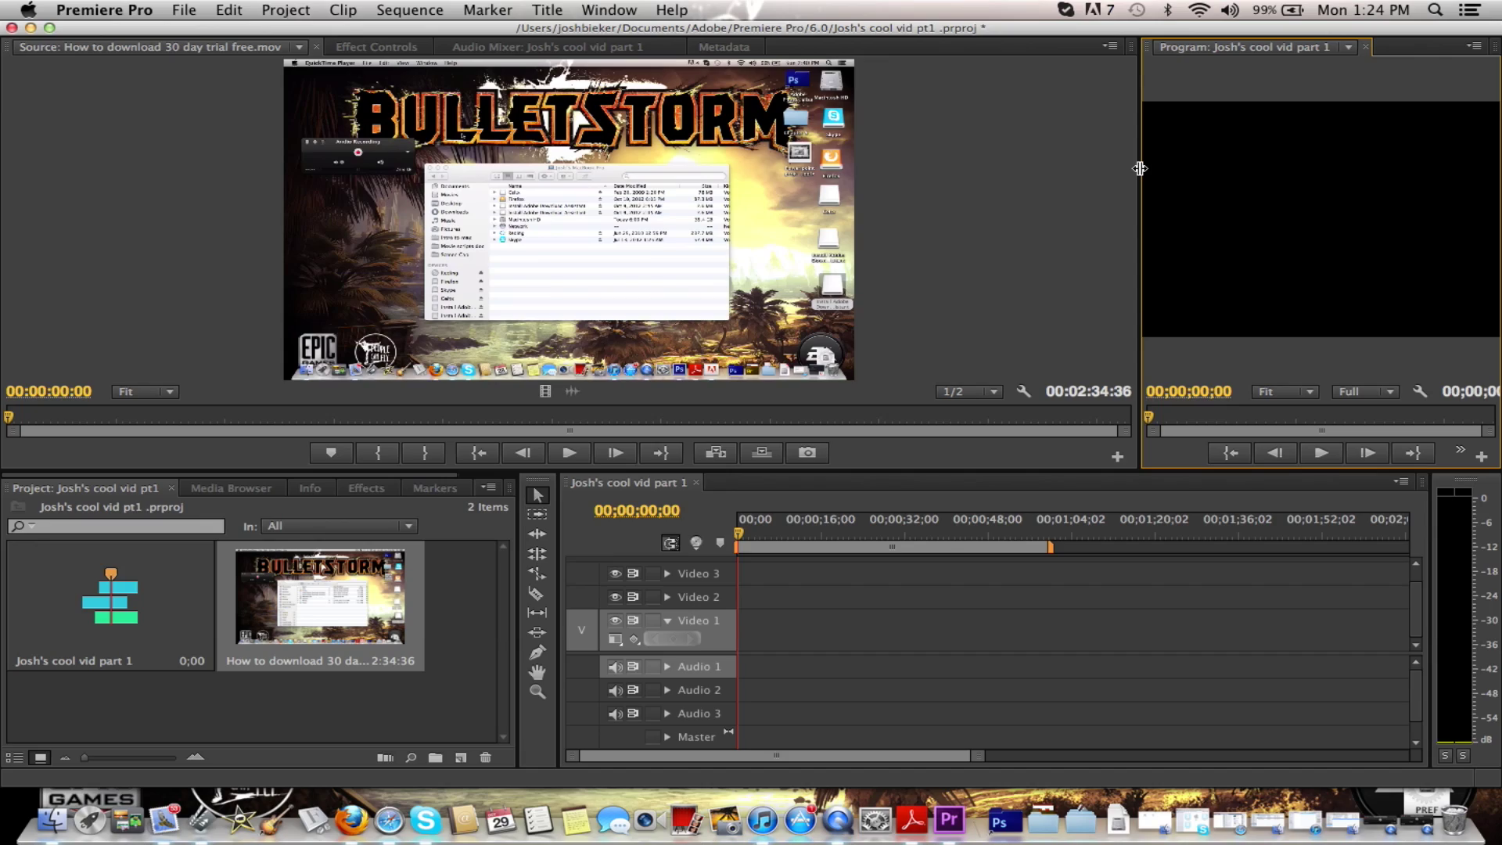
{"action": "left_click_drag", "start_coordinate": [1141, 168], "coordinate": [809, 132]}
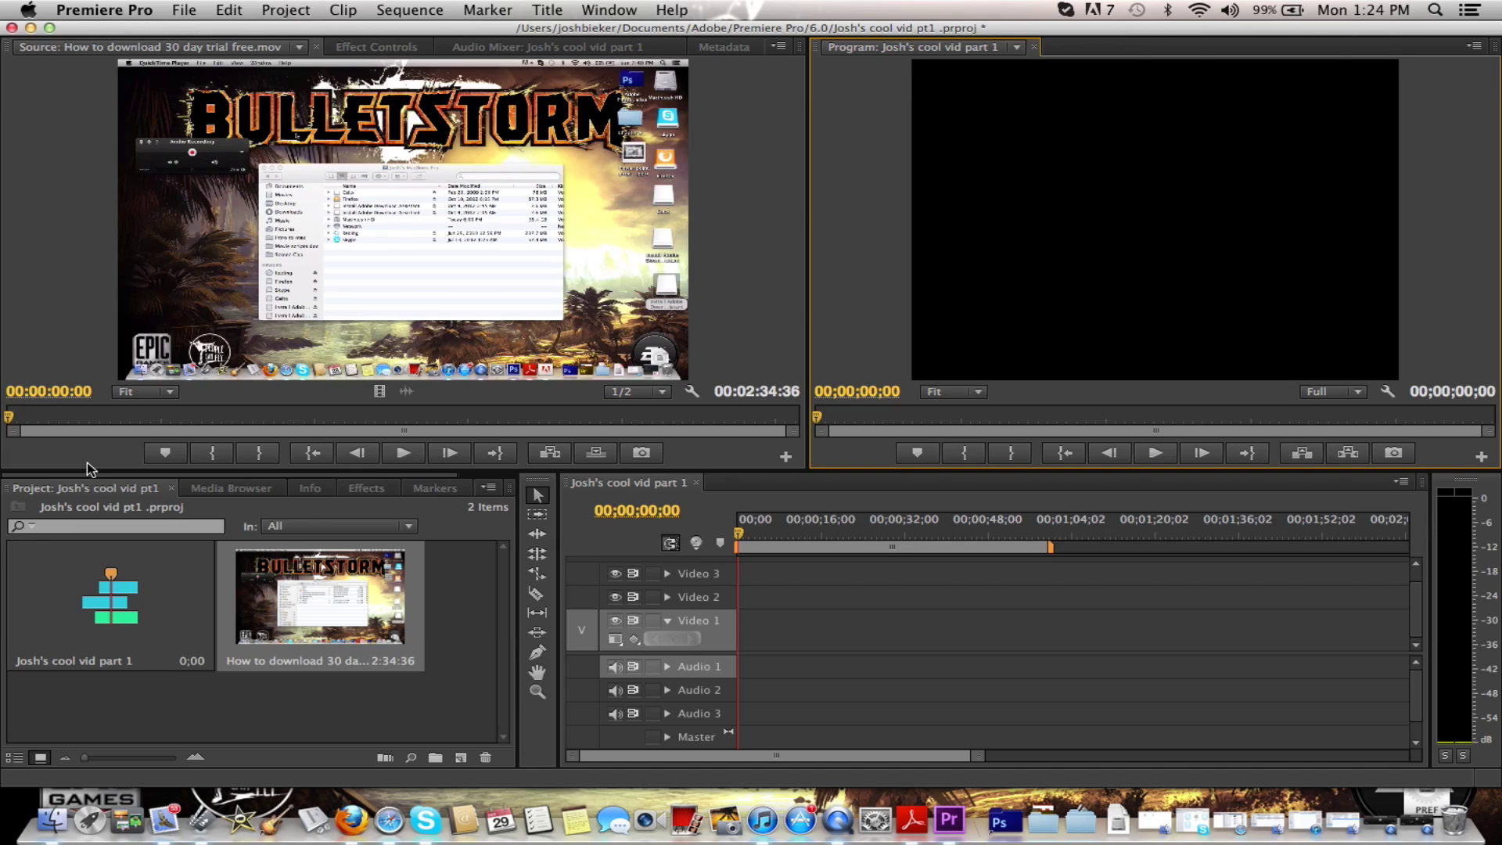
Step: Mark the source clip's In point at 00:00:00:00 and its Out point at 00:02:33:35
{"action": "left_click", "coordinate": [37, 433]}
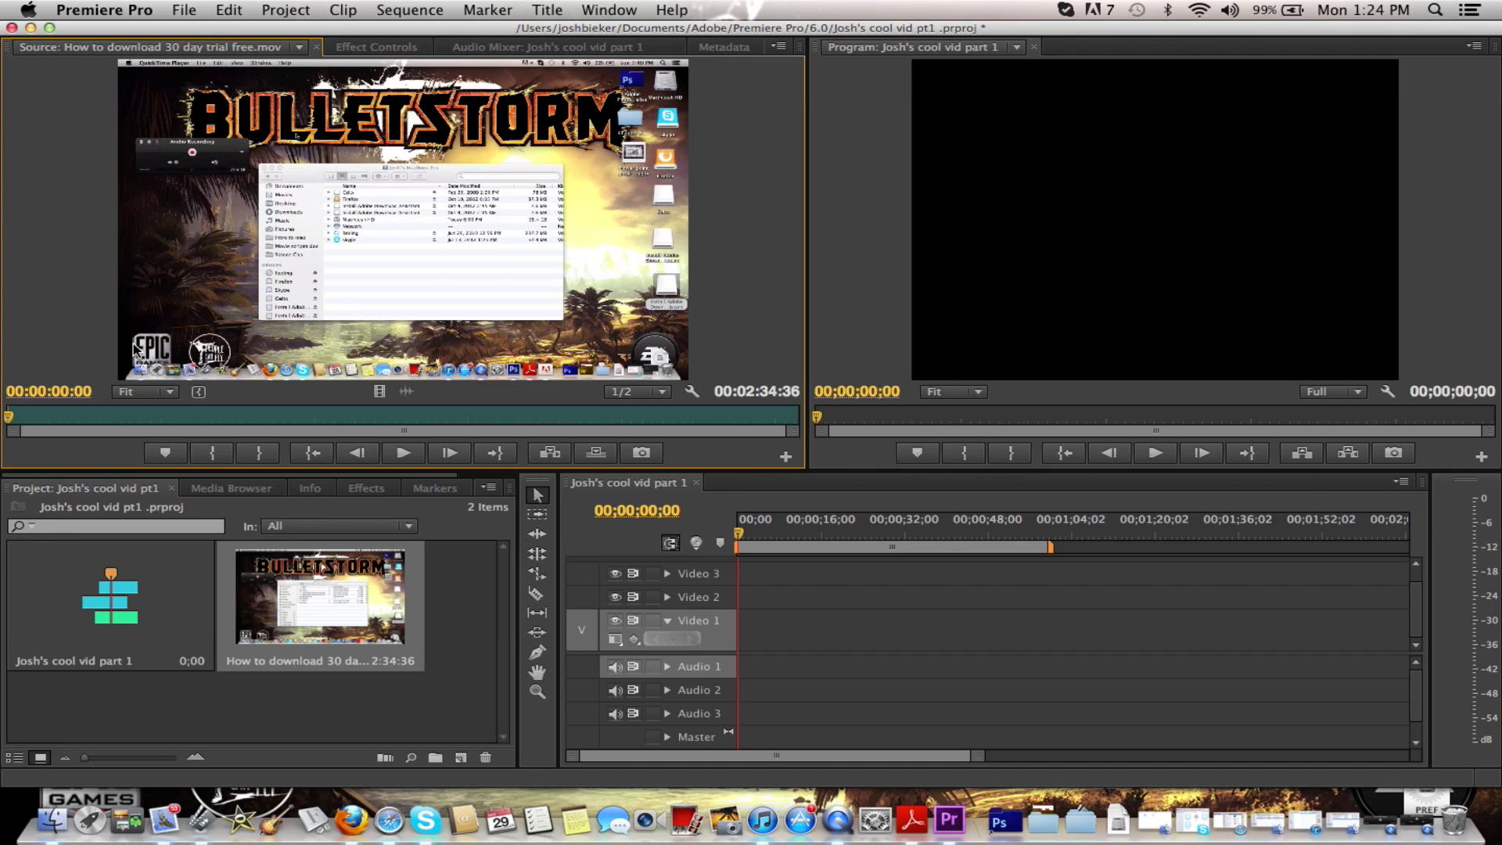
{"action": "left_click_drag", "start_coordinate": [10, 417], "coordinate": [798, 423]}
{"action": "key", "text": "o"}
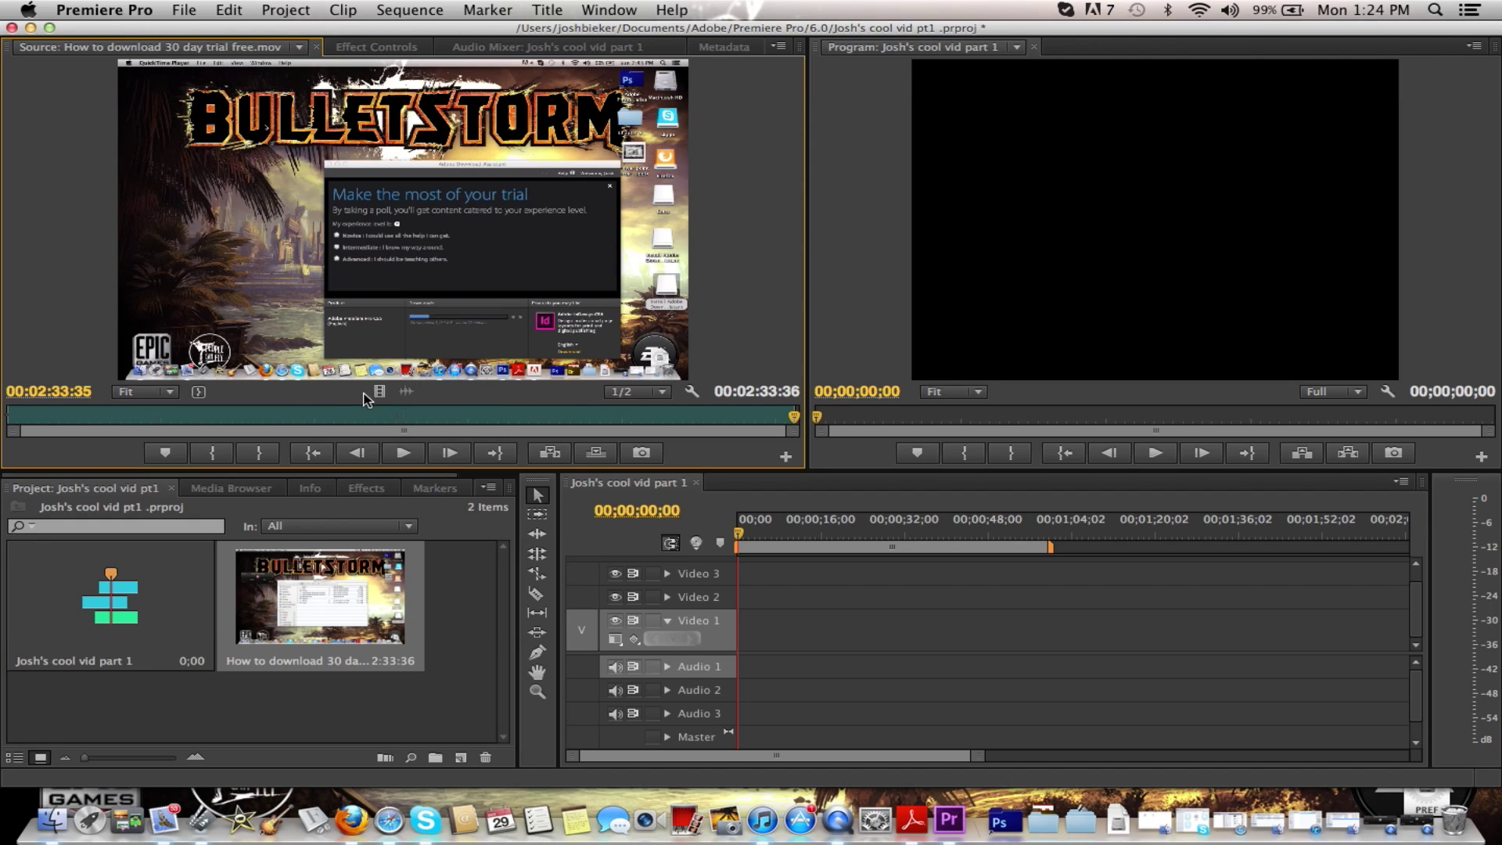
Step: Place only the marked clip's video at the start of Video 1, changing the sequence settings to match the clip
{"action": "left_click_drag", "start_coordinate": [368, 393], "coordinate": [739, 626]}
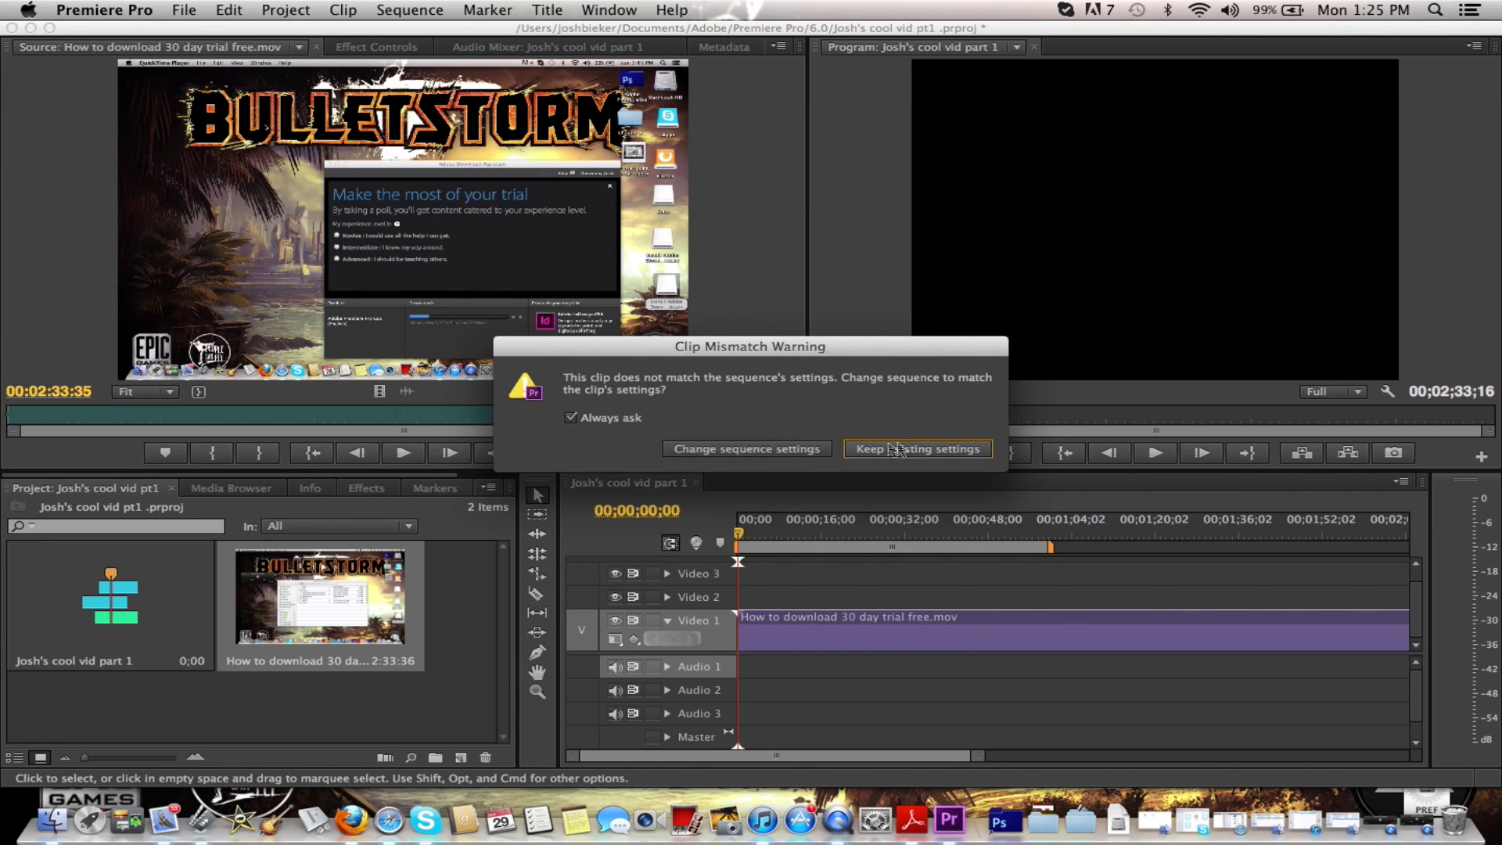
{"action": "left_click", "coordinate": [778, 448]}
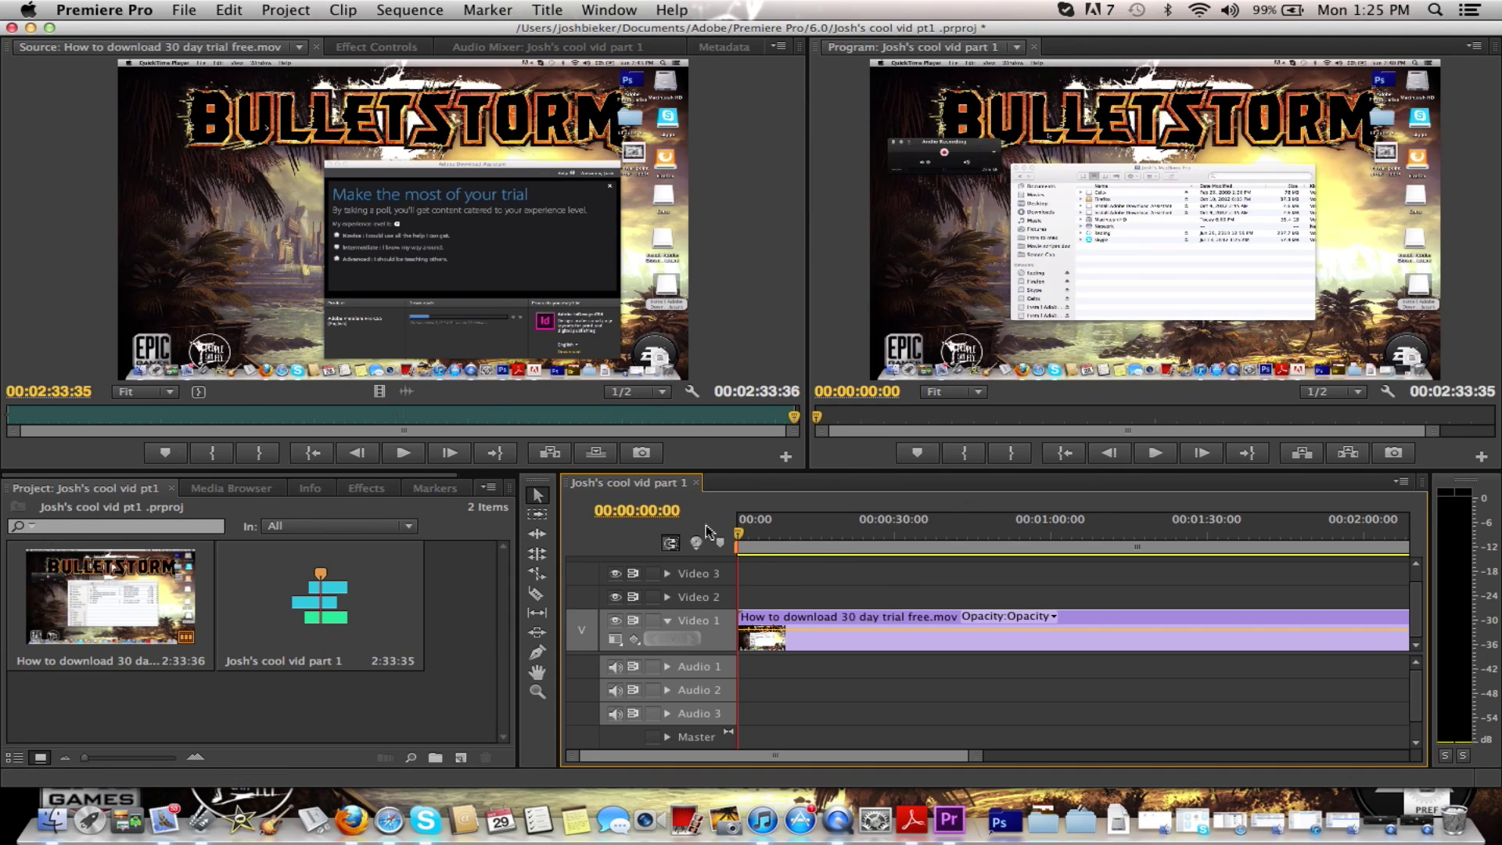
{"action": "left_click_drag", "start_coordinate": [742, 539], "coordinate": [773, 544]}
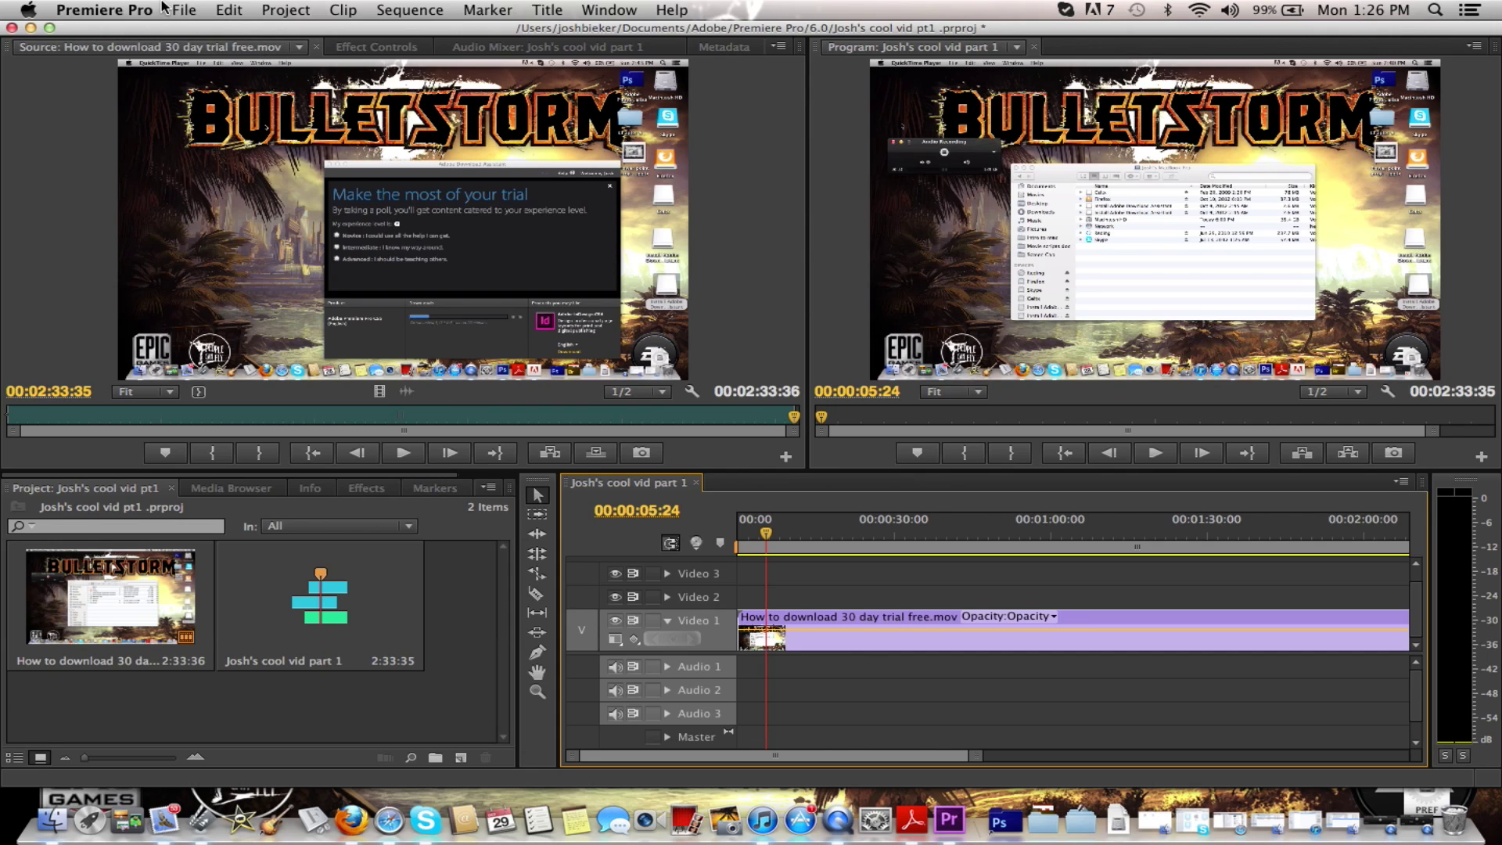
Step: Import the "How to download adobe software audio" file and place it at the start of the Audio 1 track
{"action": "left_click", "coordinate": [186, 10]}
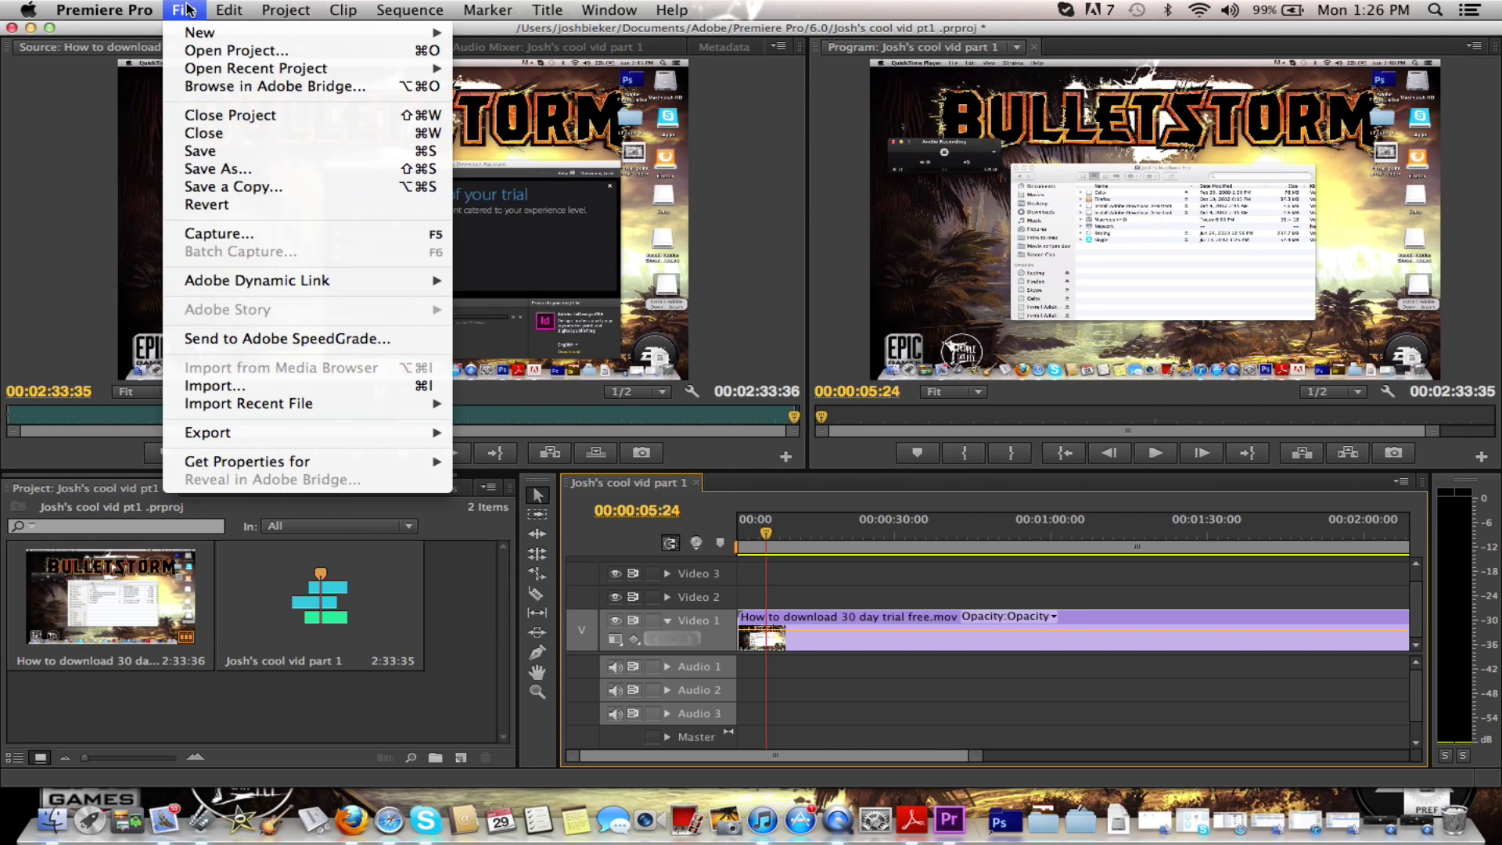
{"action": "left_click", "coordinate": [240, 387]}
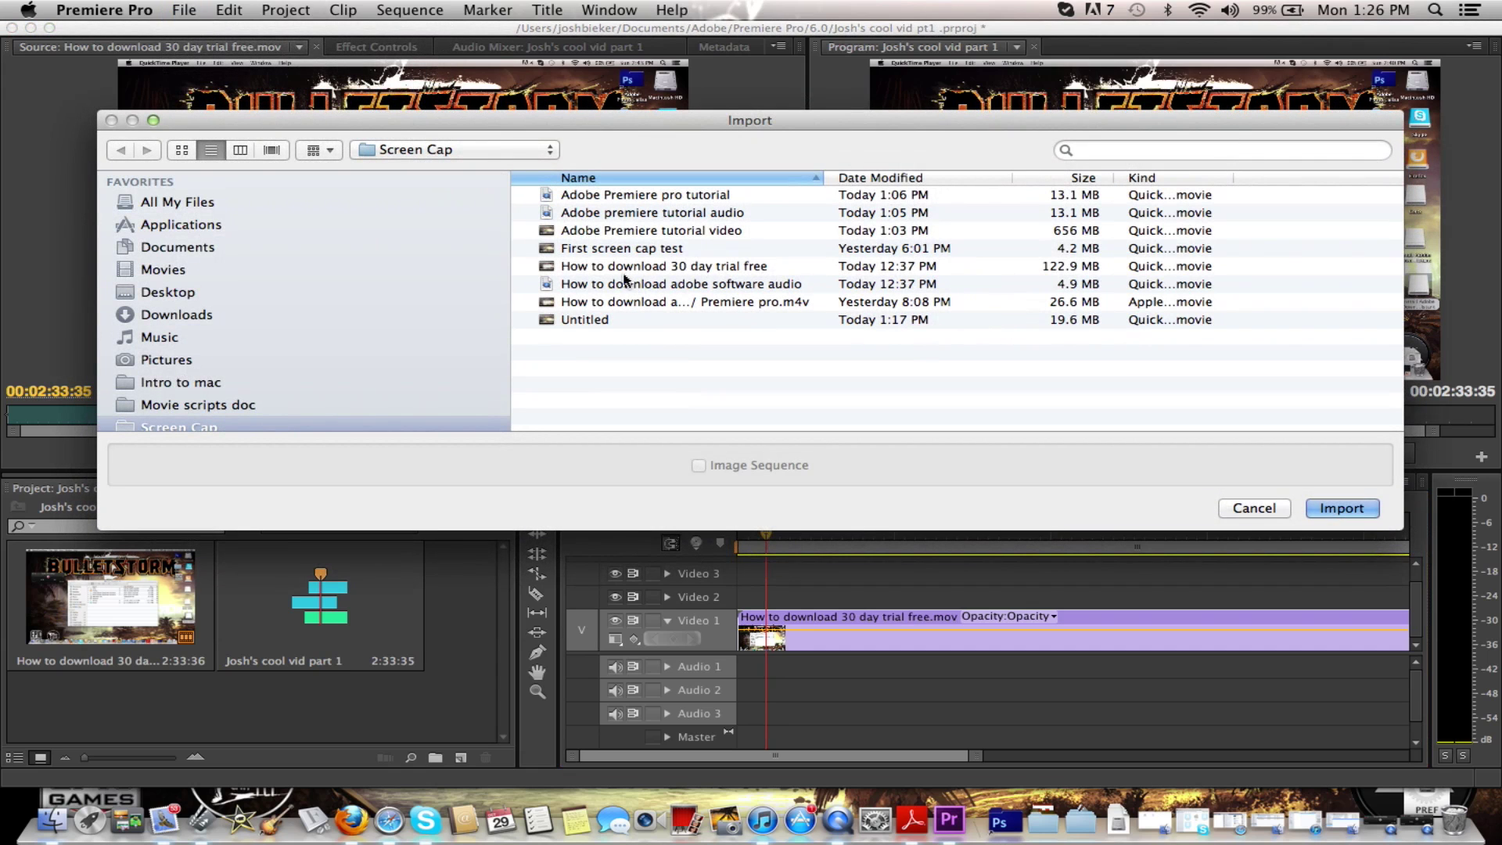
{"action": "left_click", "coordinate": [622, 284]}
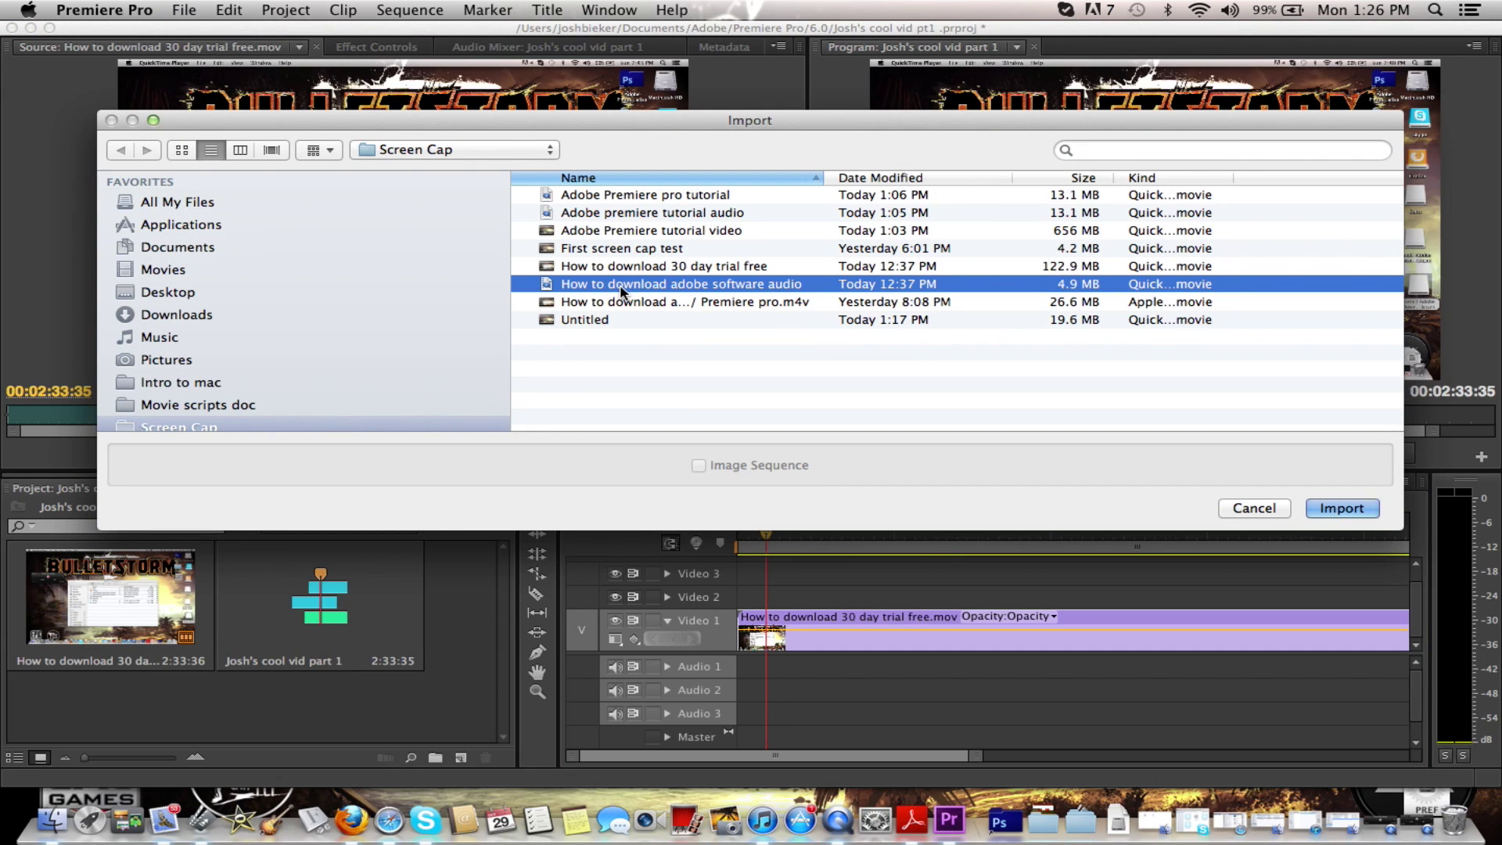
{"action": "left_click", "coordinate": [1355, 510]}
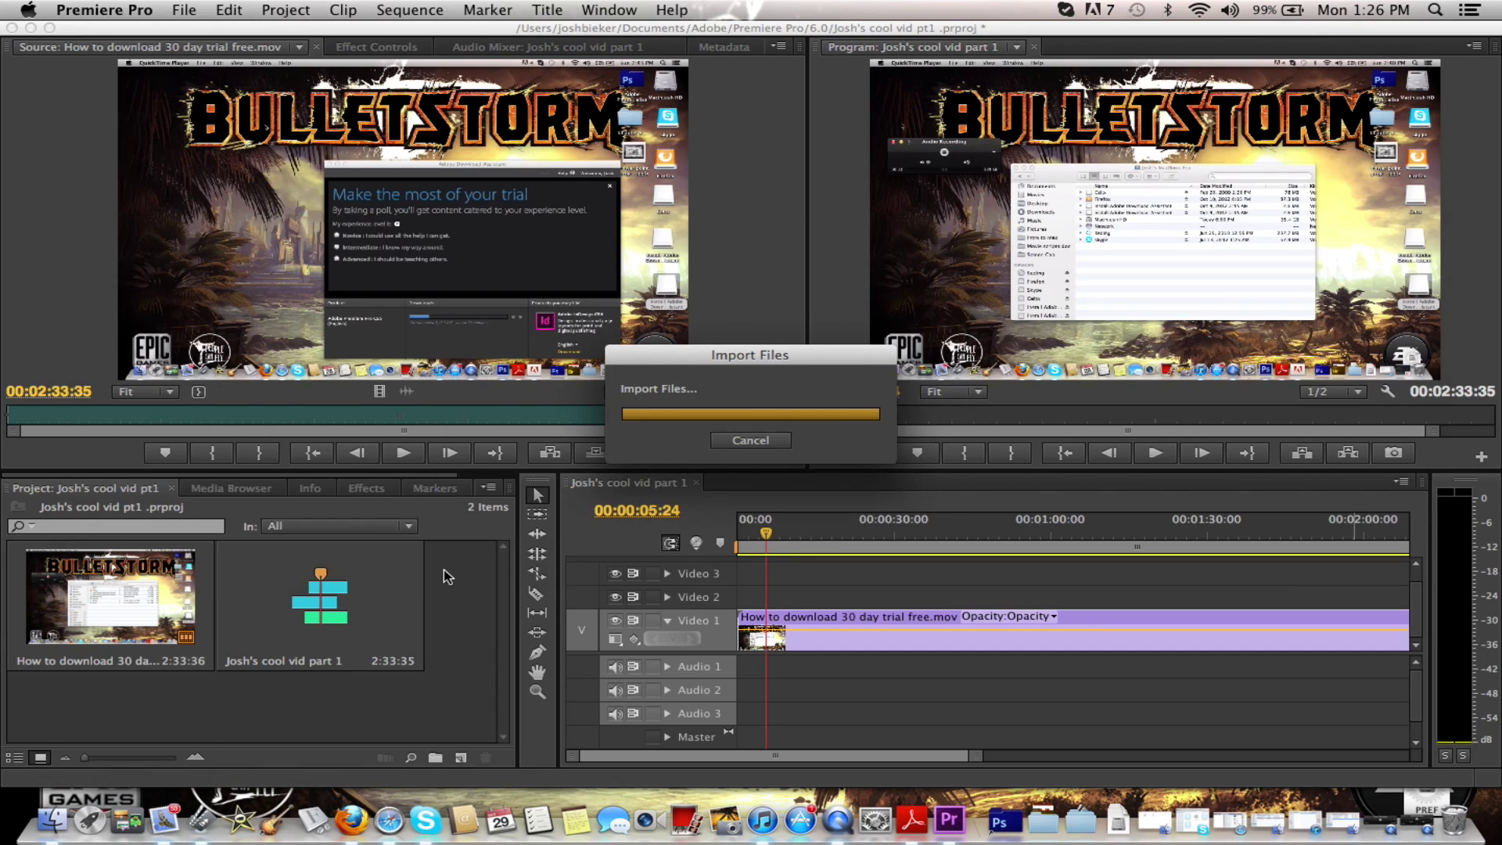
{"action": "left_click_drag", "start_coordinate": [377, 600], "coordinate": [736, 667]}
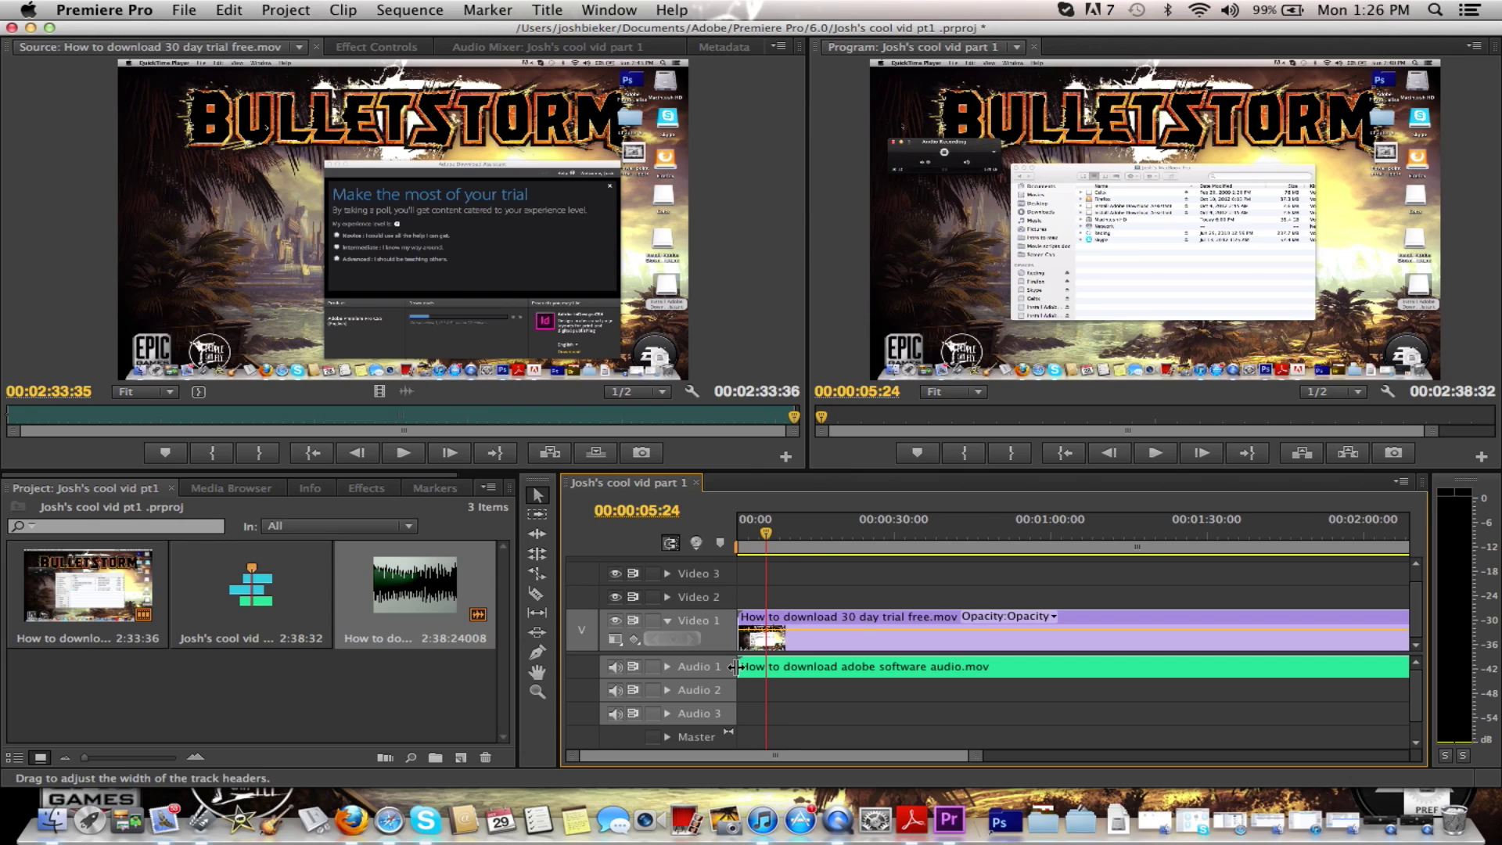
Step: Play the sequence from its beginning to check picture and sound together, then return the playhead to 00:00:00:00
{"action": "left_click_drag", "start_coordinate": [766, 534], "coordinate": [739, 539]}
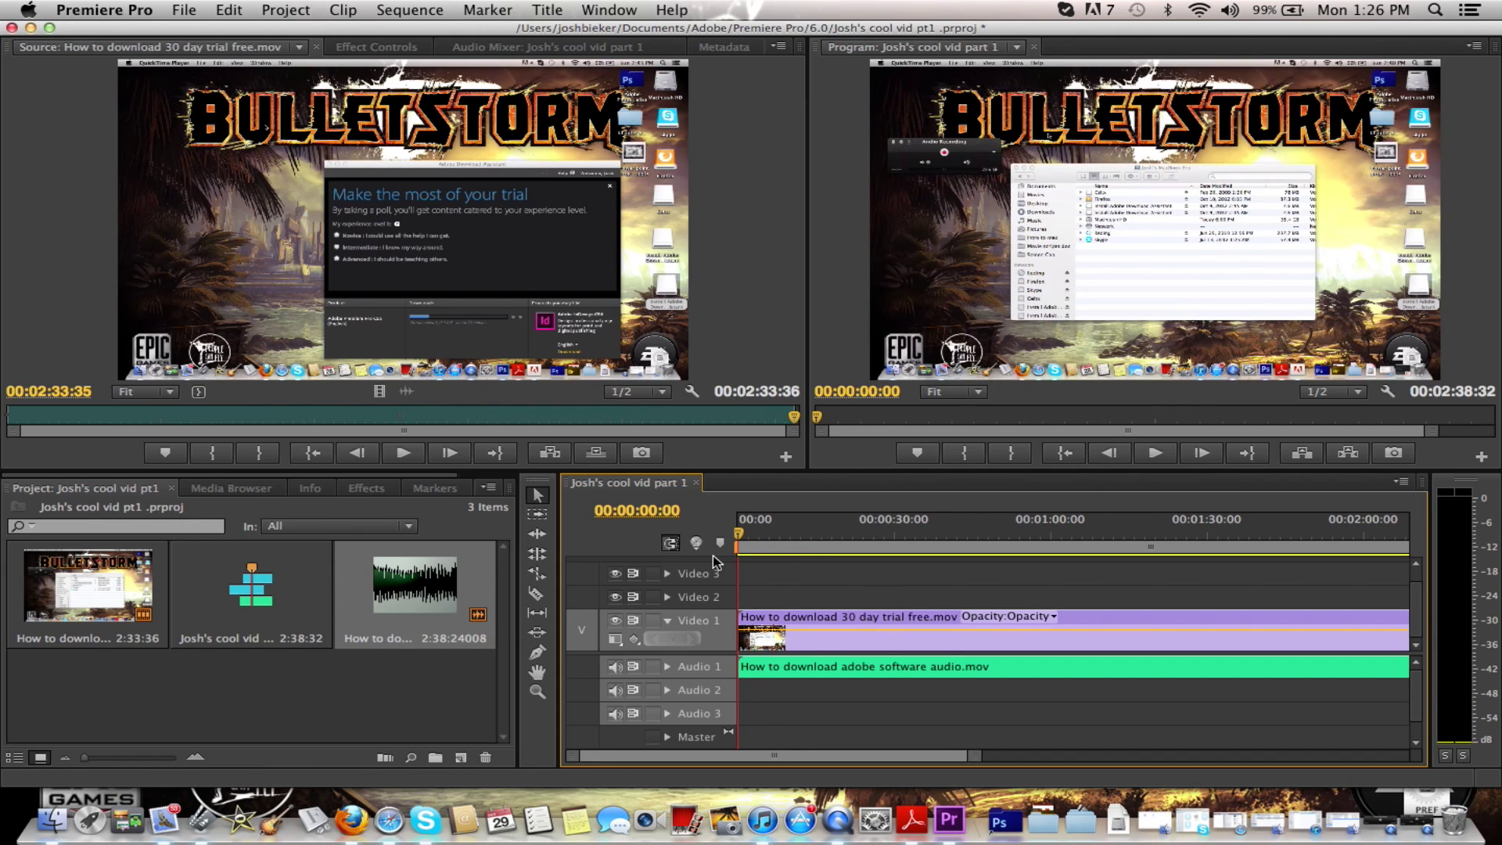
{"action": "key", "text": "space"}
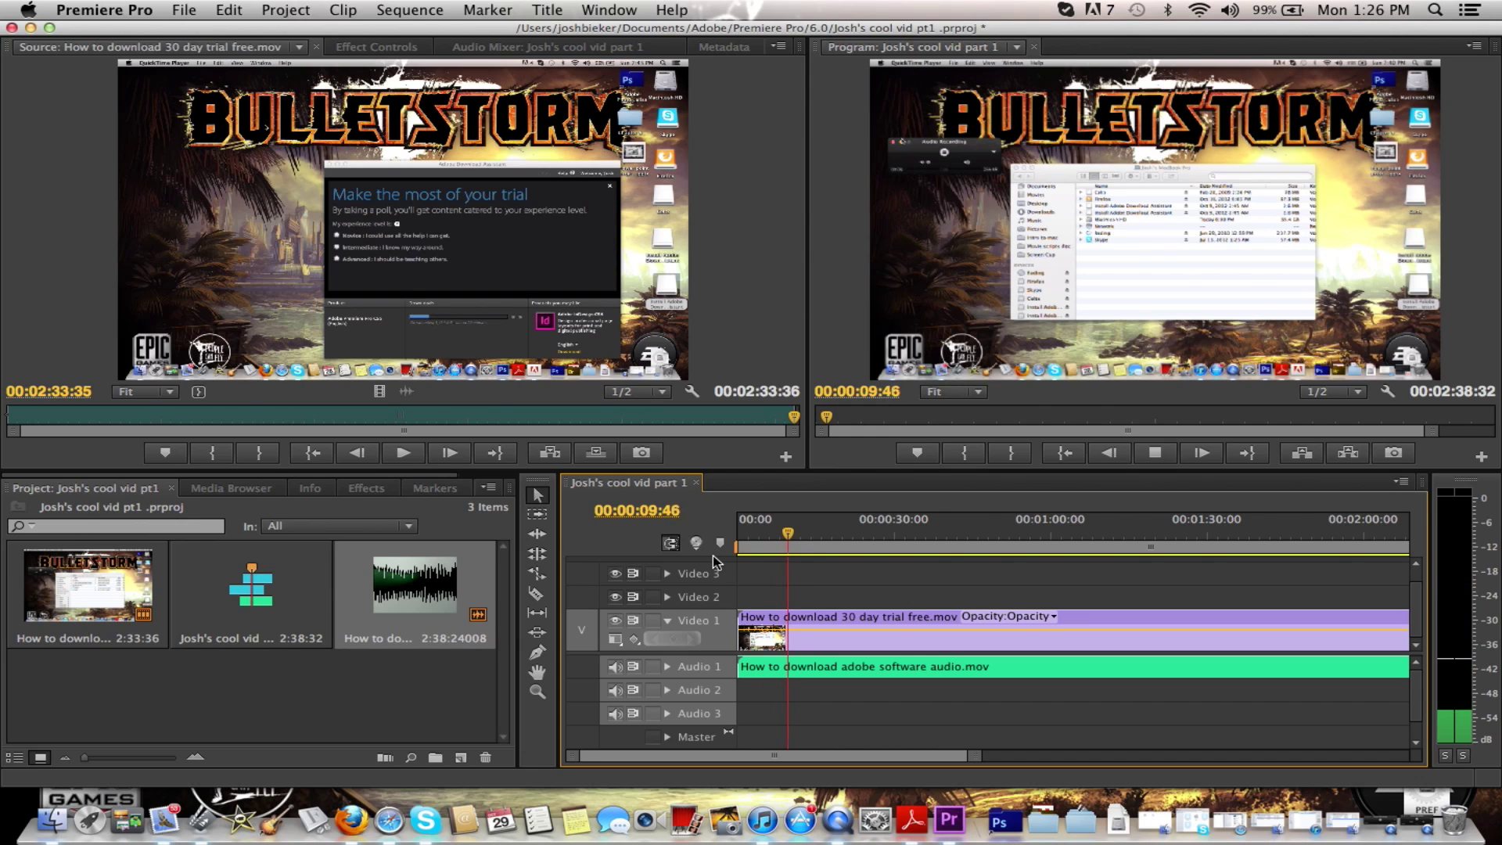
{"action": "key", "text": "space"}
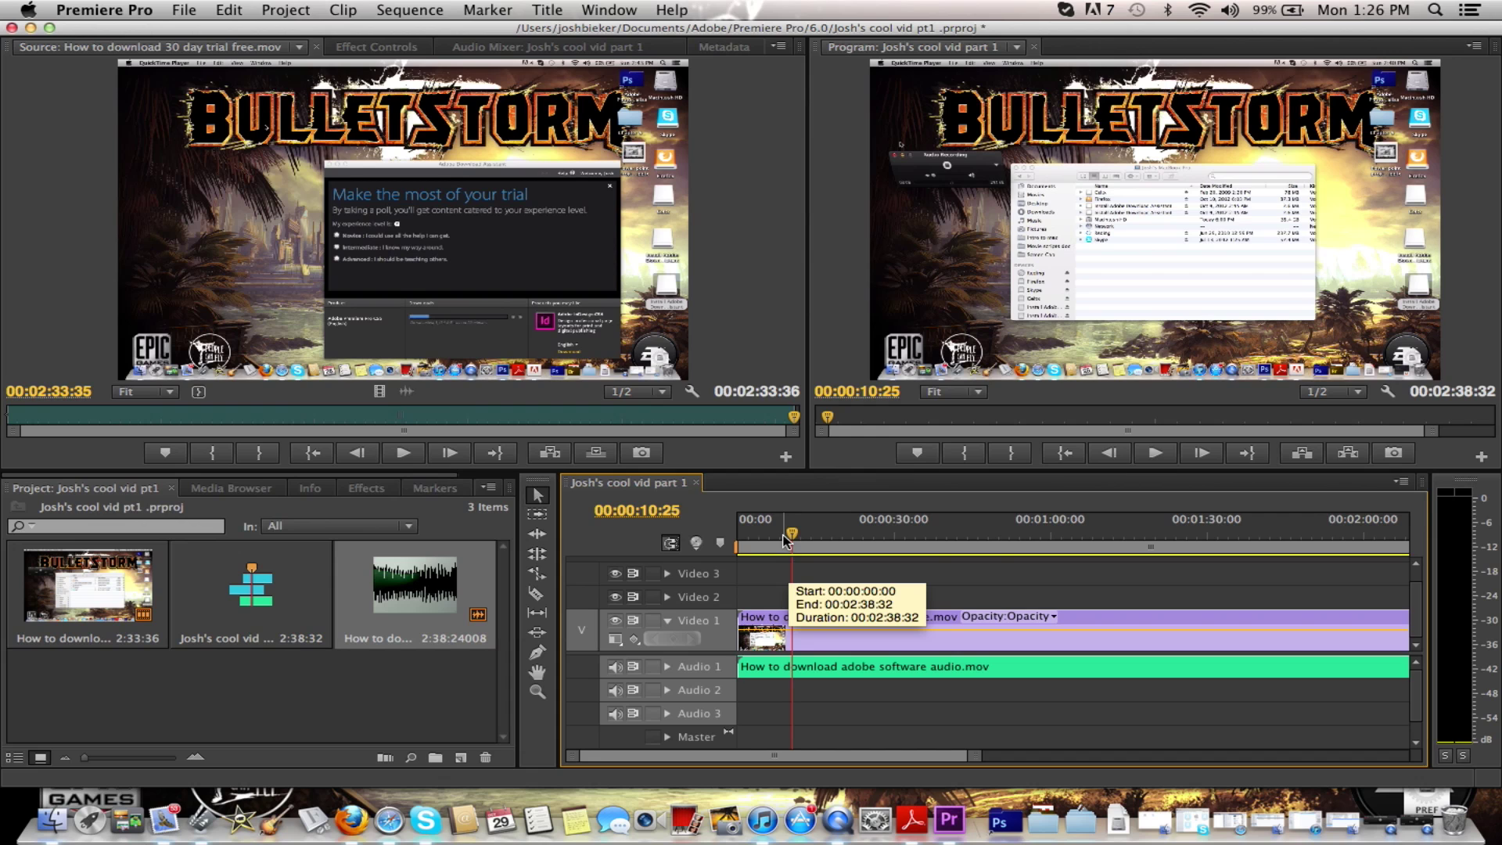
{"action": "left_click_drag", "start_coordinate": [785, 540], "coordinate": [727, 571]}
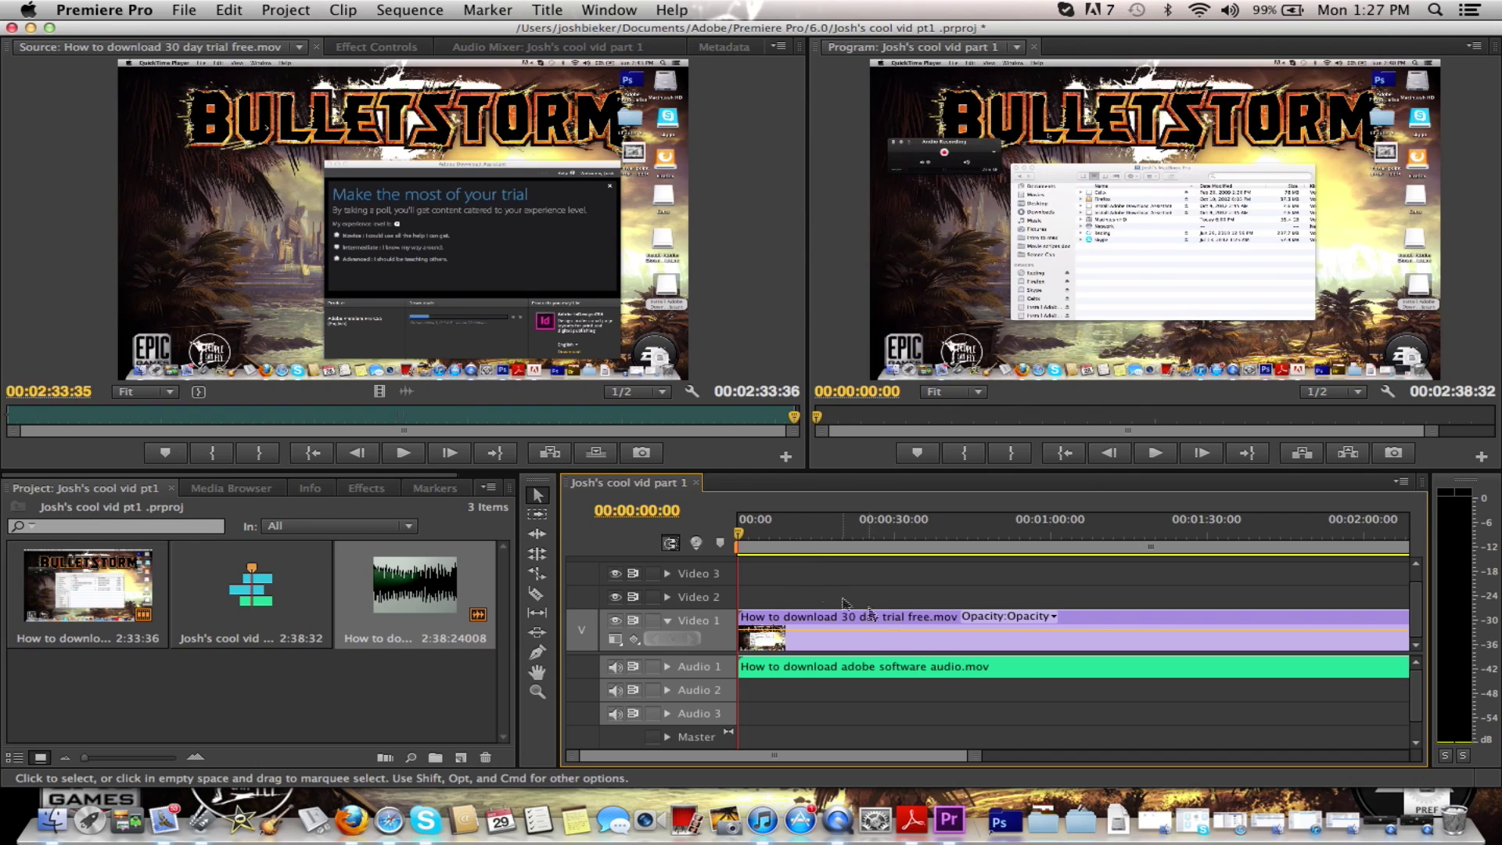
Step: Adjust the gain of the audio clip on Audio 1 by -18 dB
{"action": "right_click", "coordinate": [838, 673]}
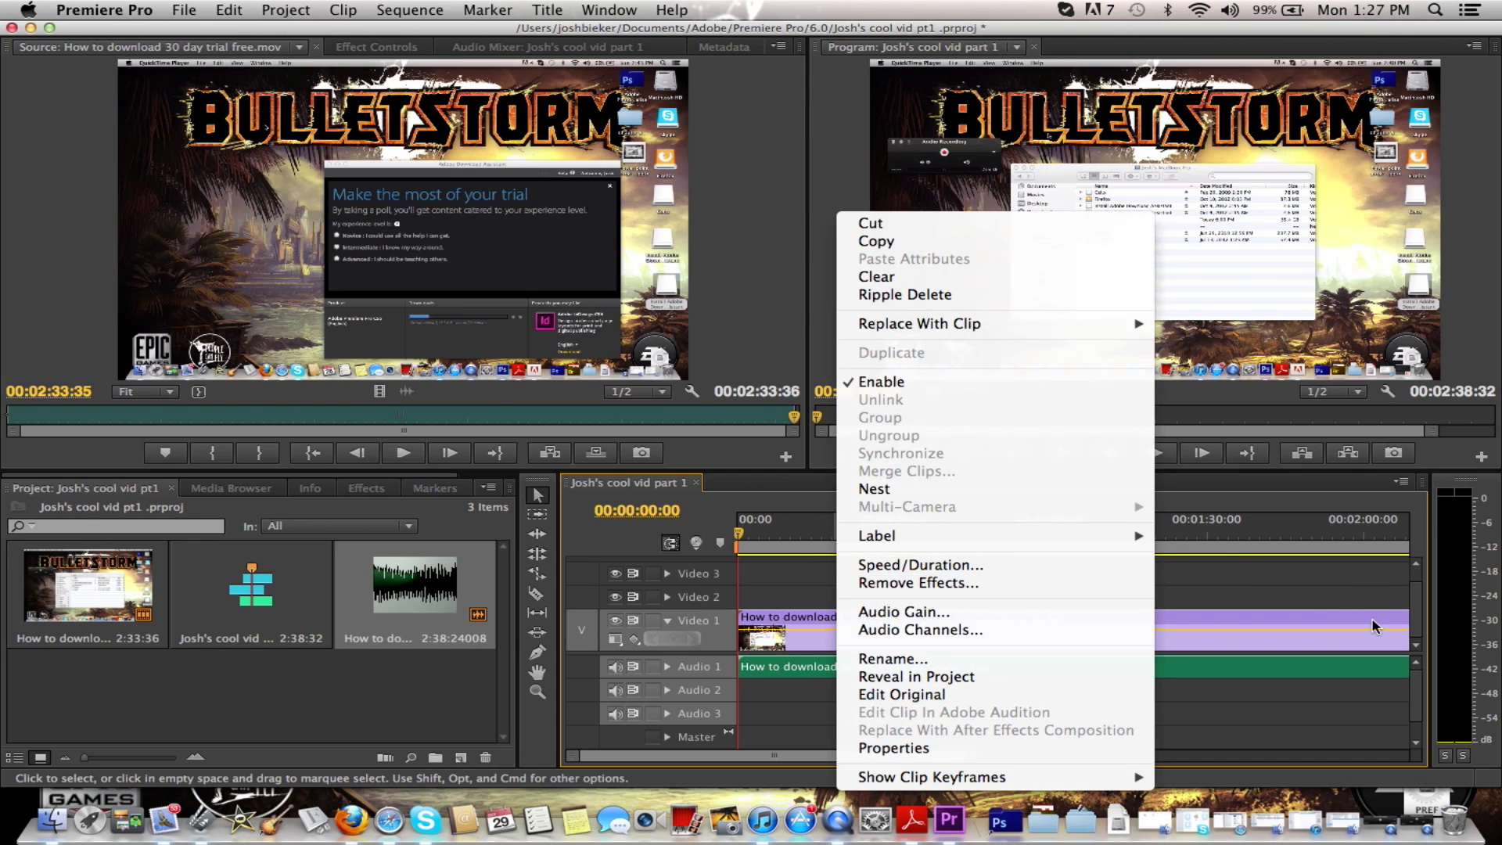
{"action": "left_click", "coordinate": [929, 614]}
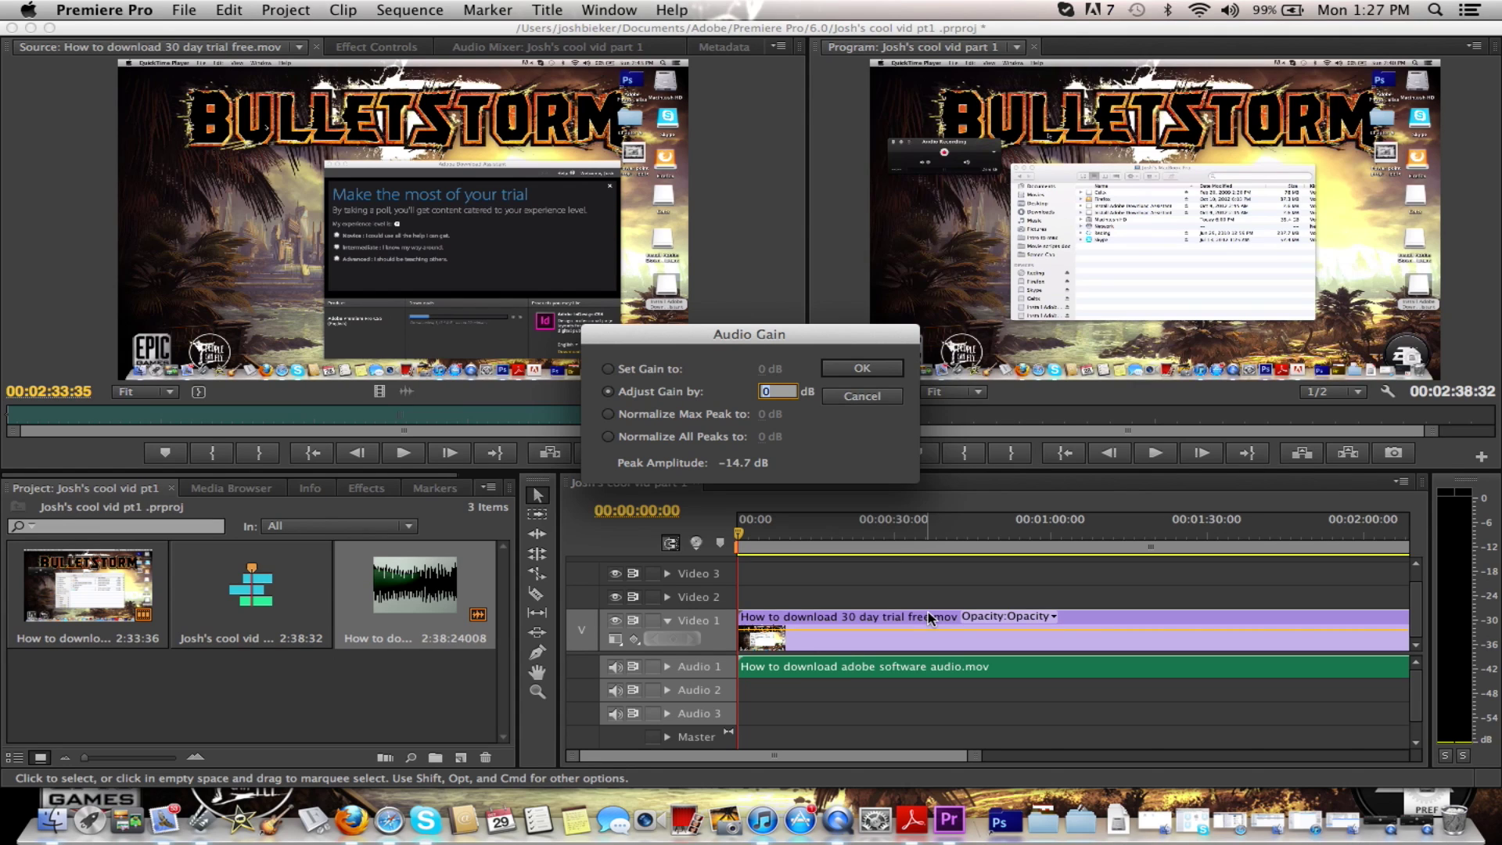
{"action": "type", "text": "18"}
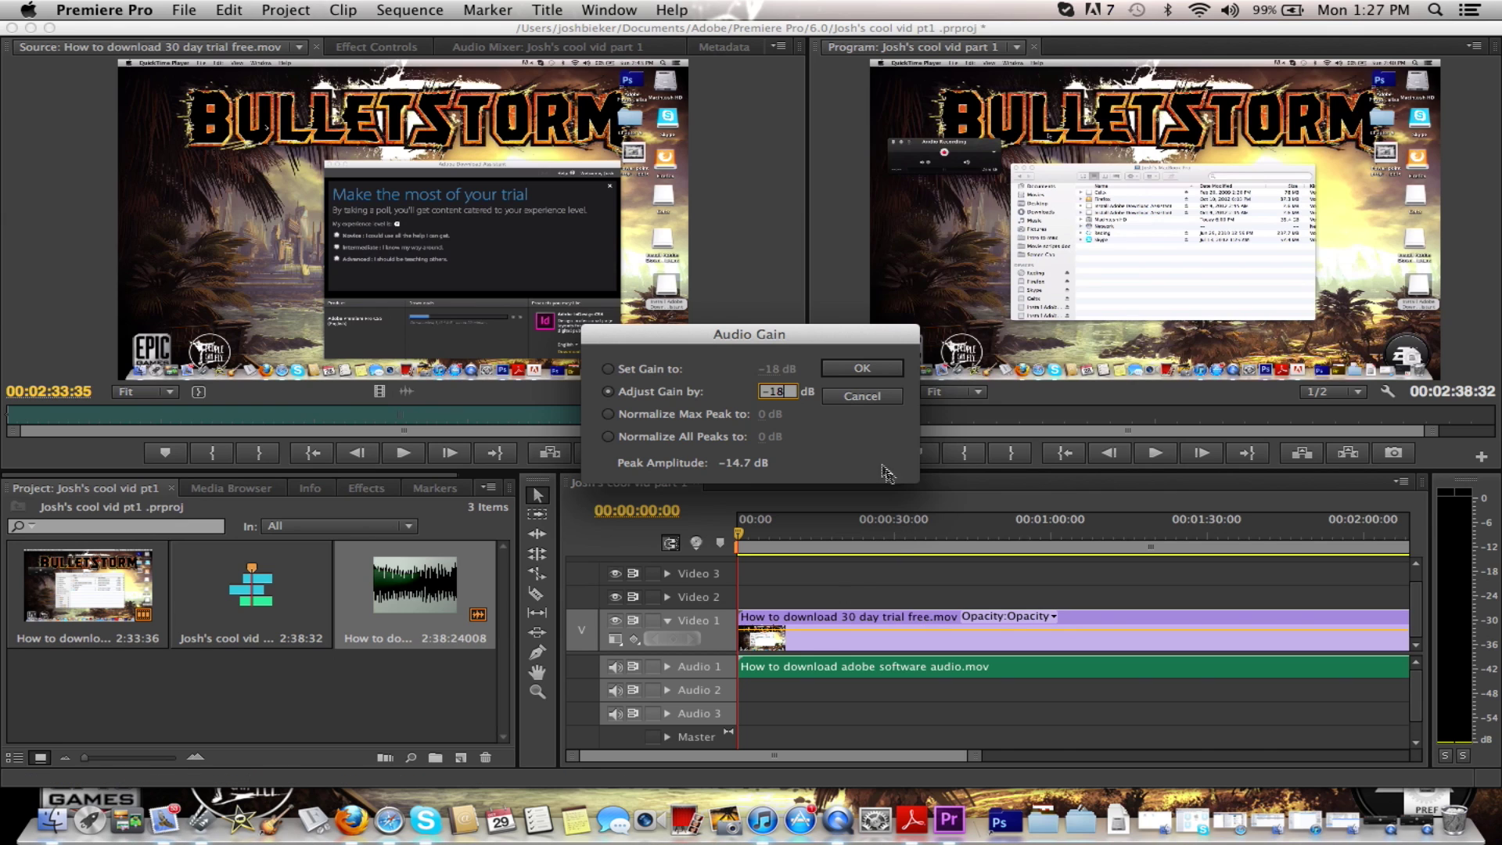
{"action": "left_click", "coordinate": [851, 368]}
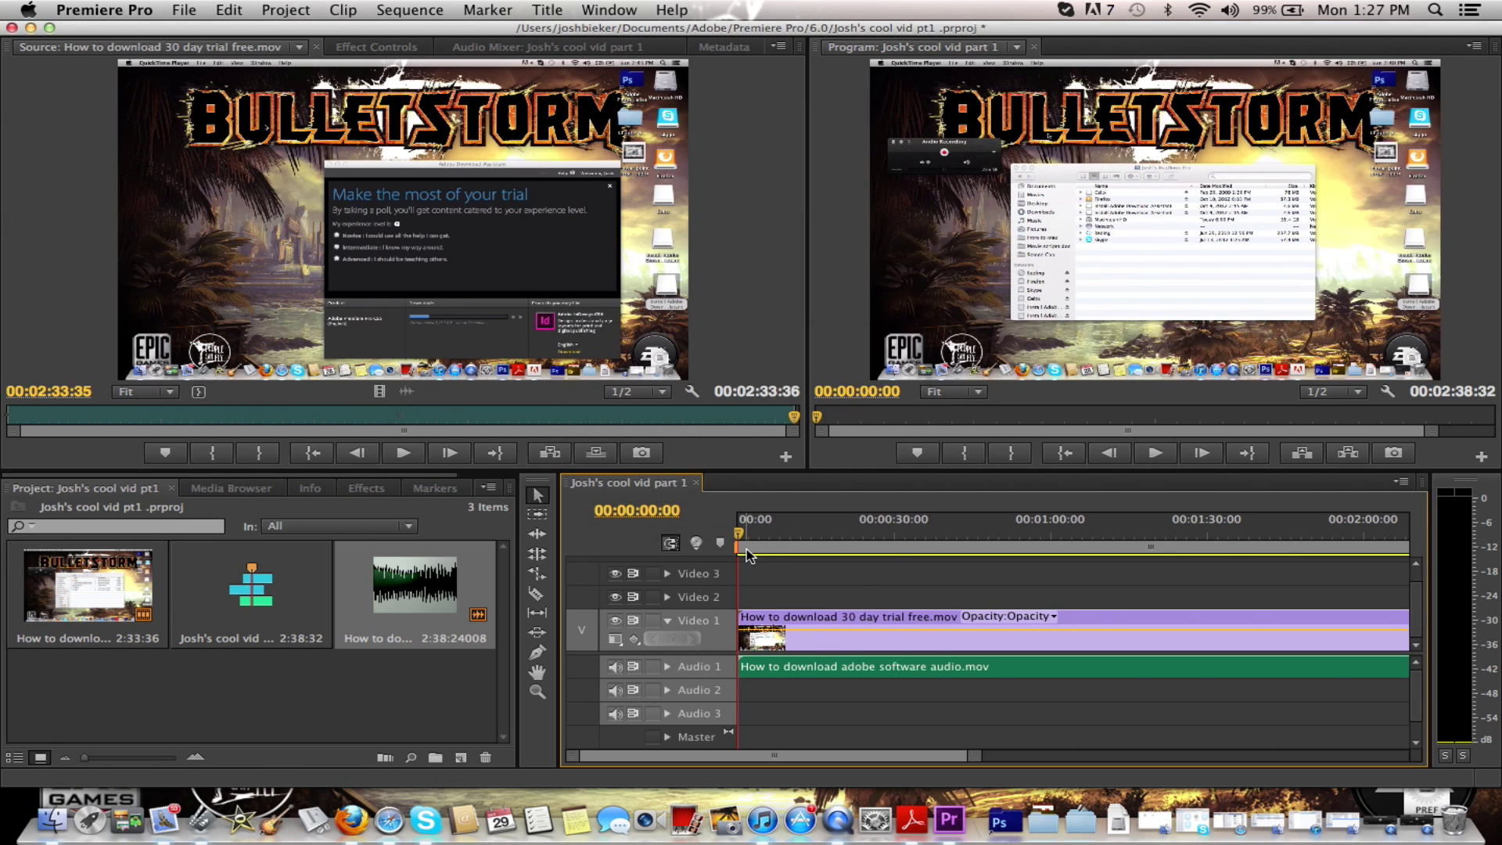
Step: Split the Video 1 clip with the Razor tool at 00:00:34:00 and again before the one-minute mark
{"action": "left_click_drag", "start_coordinate": [748, 546], "coordinate": [1211, 545]}
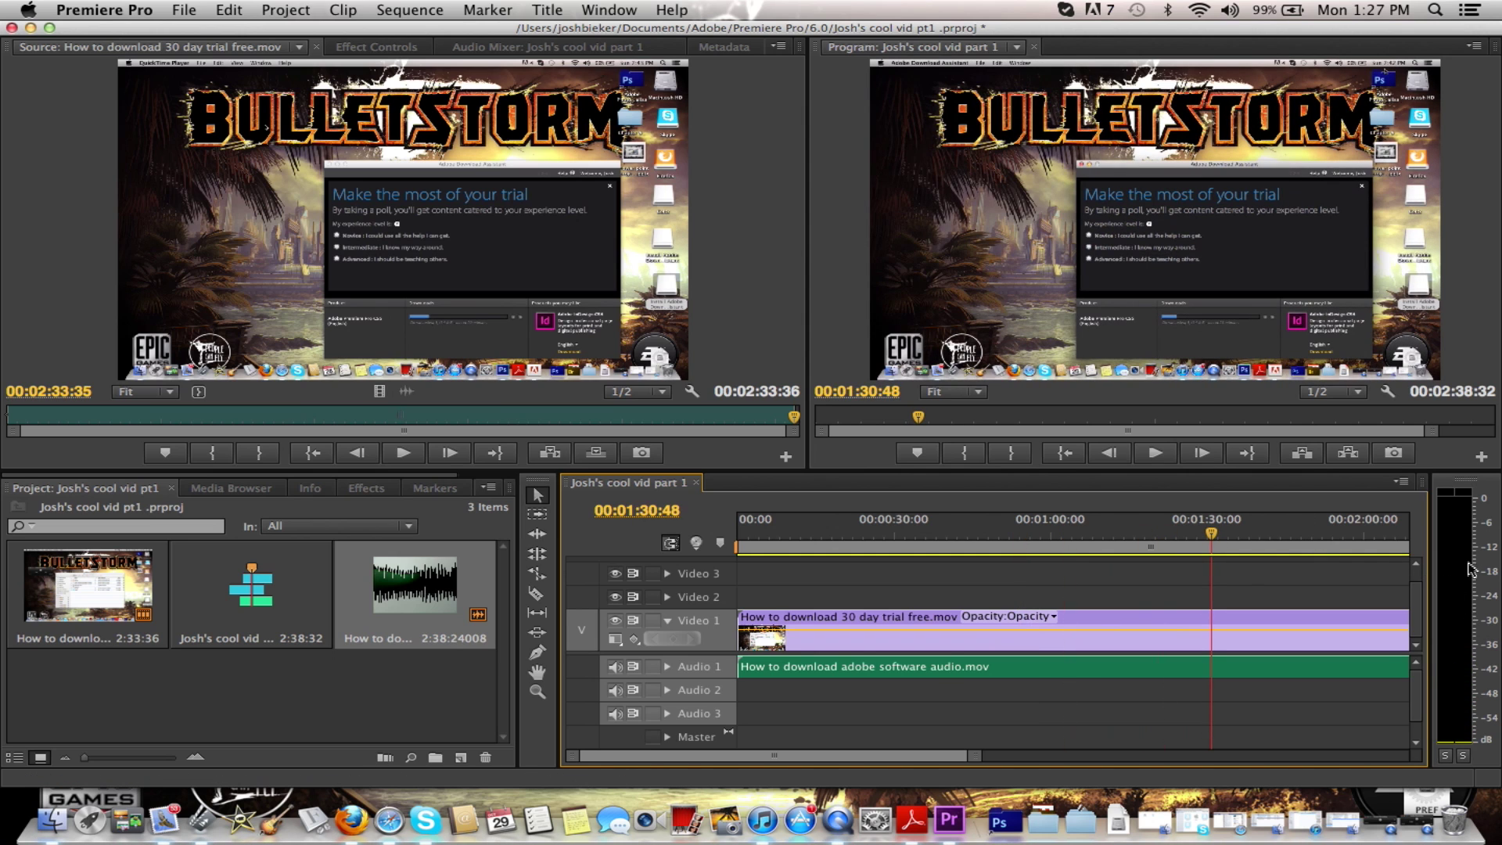
{"action": "mouse_move", "coordinate": [1211, 538]}
{"action": "left_mouse_down"}
{"action": "mouse_move", "coordinate": [1466, 550]}
{"action": "mouse_move", "coordinate": [992, 545]}
{"action": "mouse_move", "coordinate": [618, 564]}
{"action": "mouse_move", "coordinate": [701, 520]}
{"action": "mouse_move", "coordinate": [915, 526]}
{"action": "left_mouse_up"}
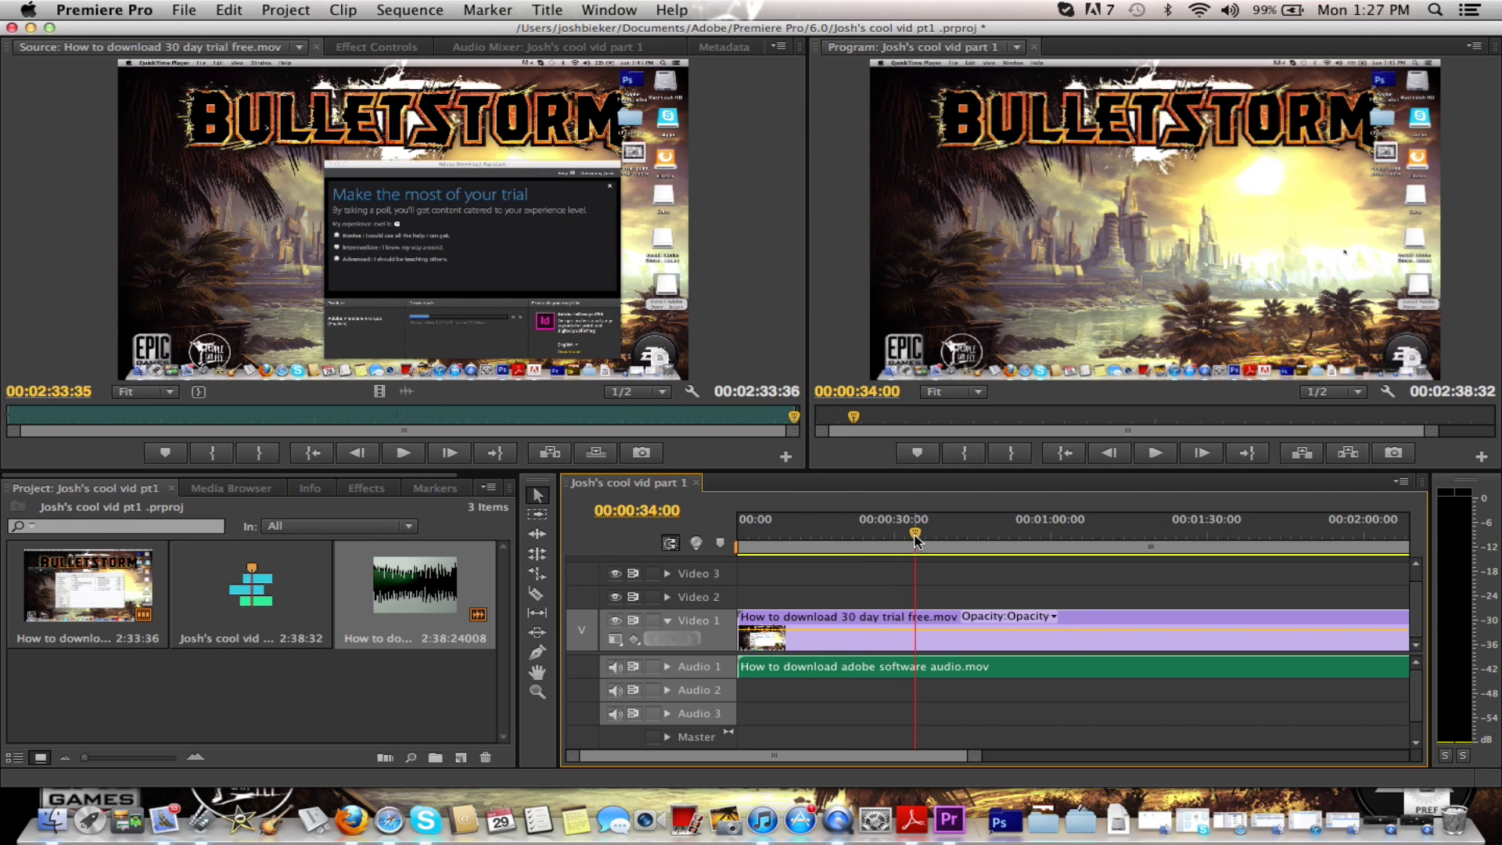
{"action": "left_click", "coordinate": [537, 595]}
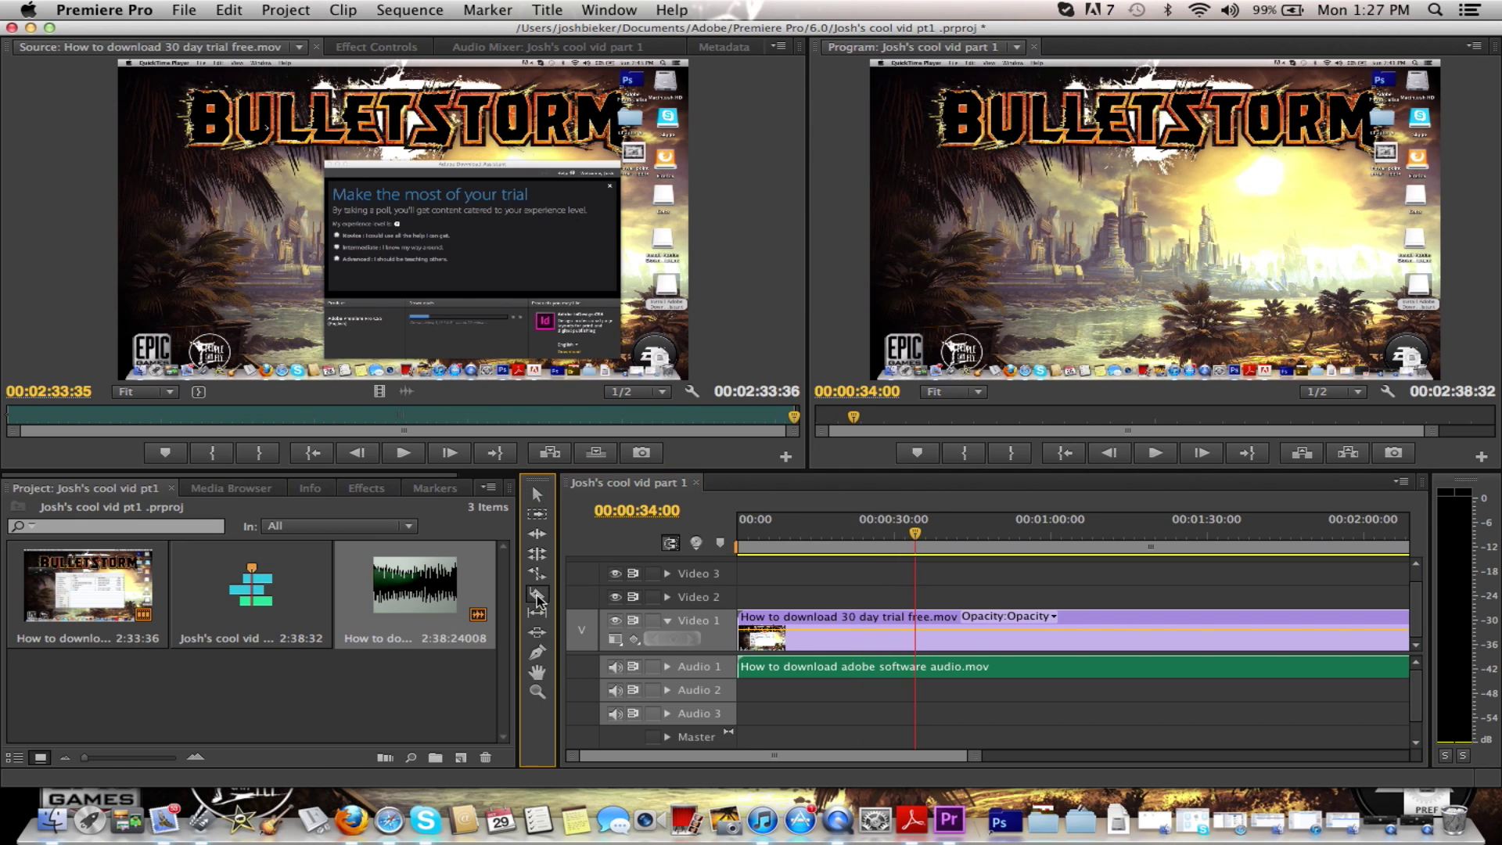
{"action": "left_click", "coordinate": [917, 622]}
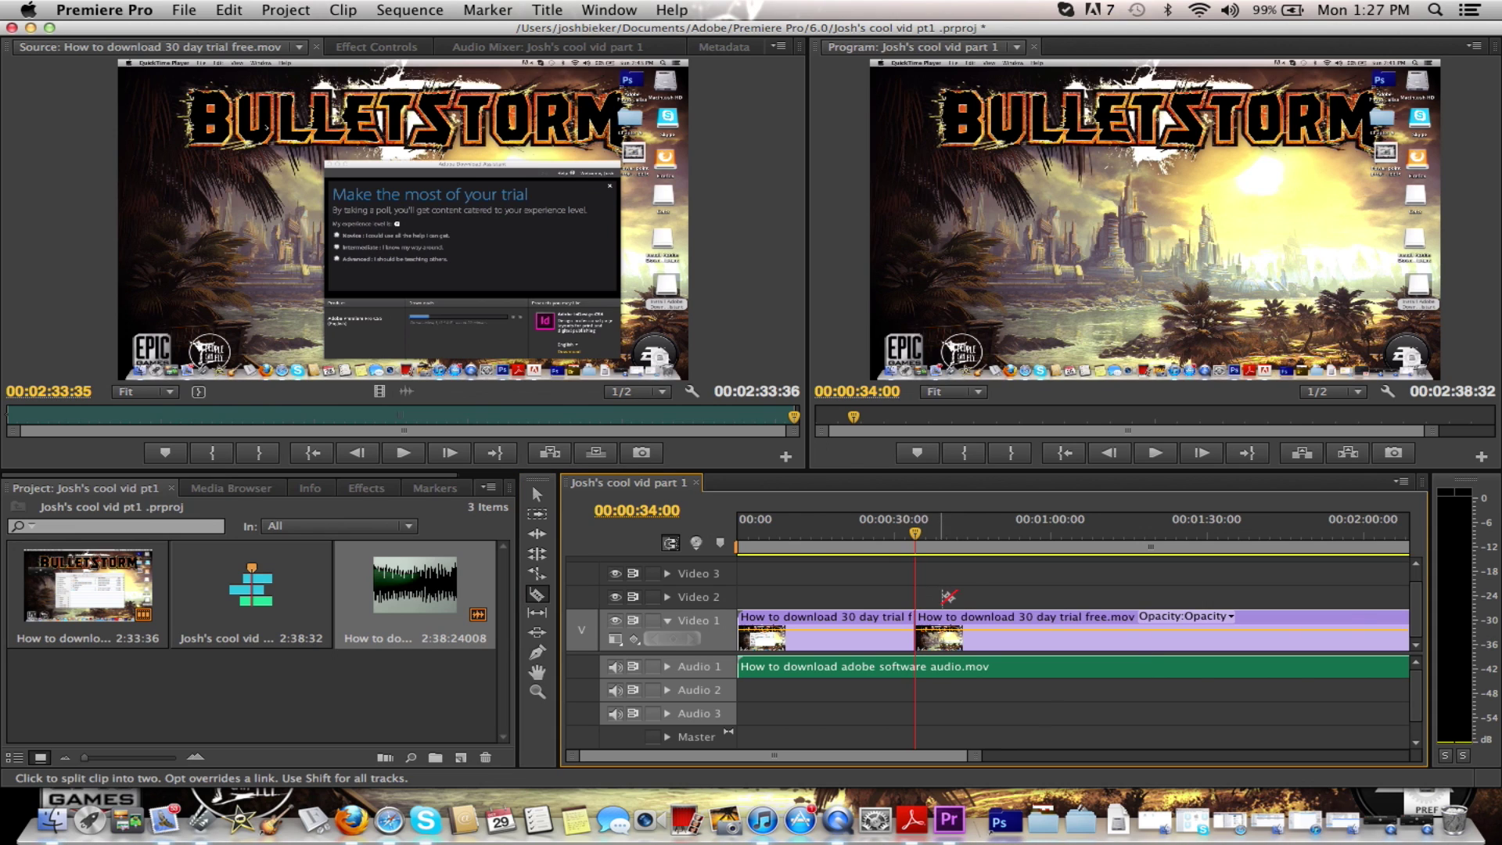
{"action": "left_click", "coordinate": [986, 622]}
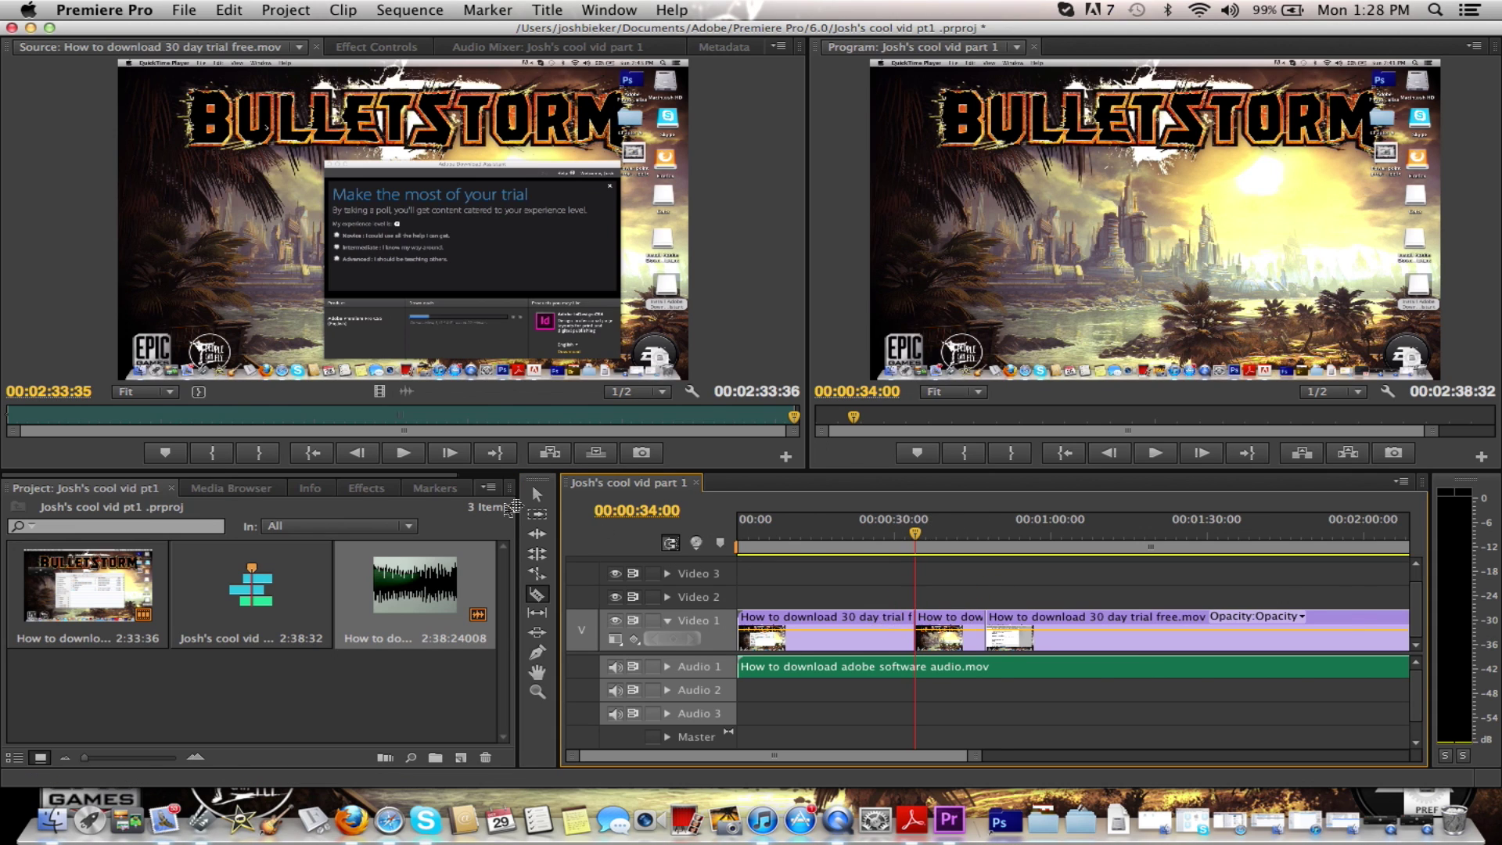
Step: Delete the short middle piece on Video 1 and move the remaining piece back to 00:00:34:00 to close the gap
{"action": "left_click", "coordinate": [536, 494]}
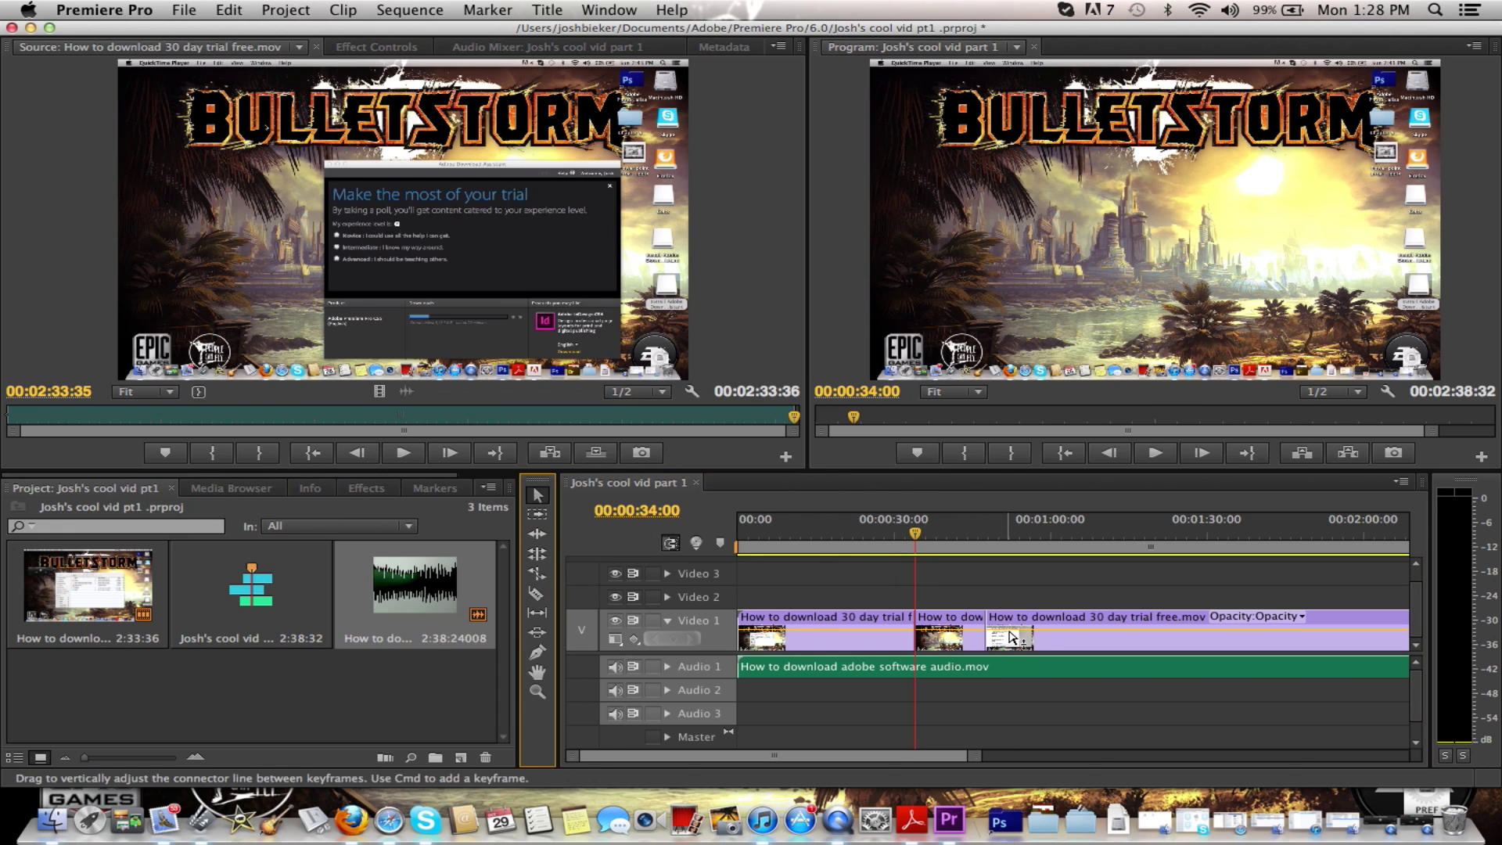
{"action": "left_click", "coordinate": [970, 640]}
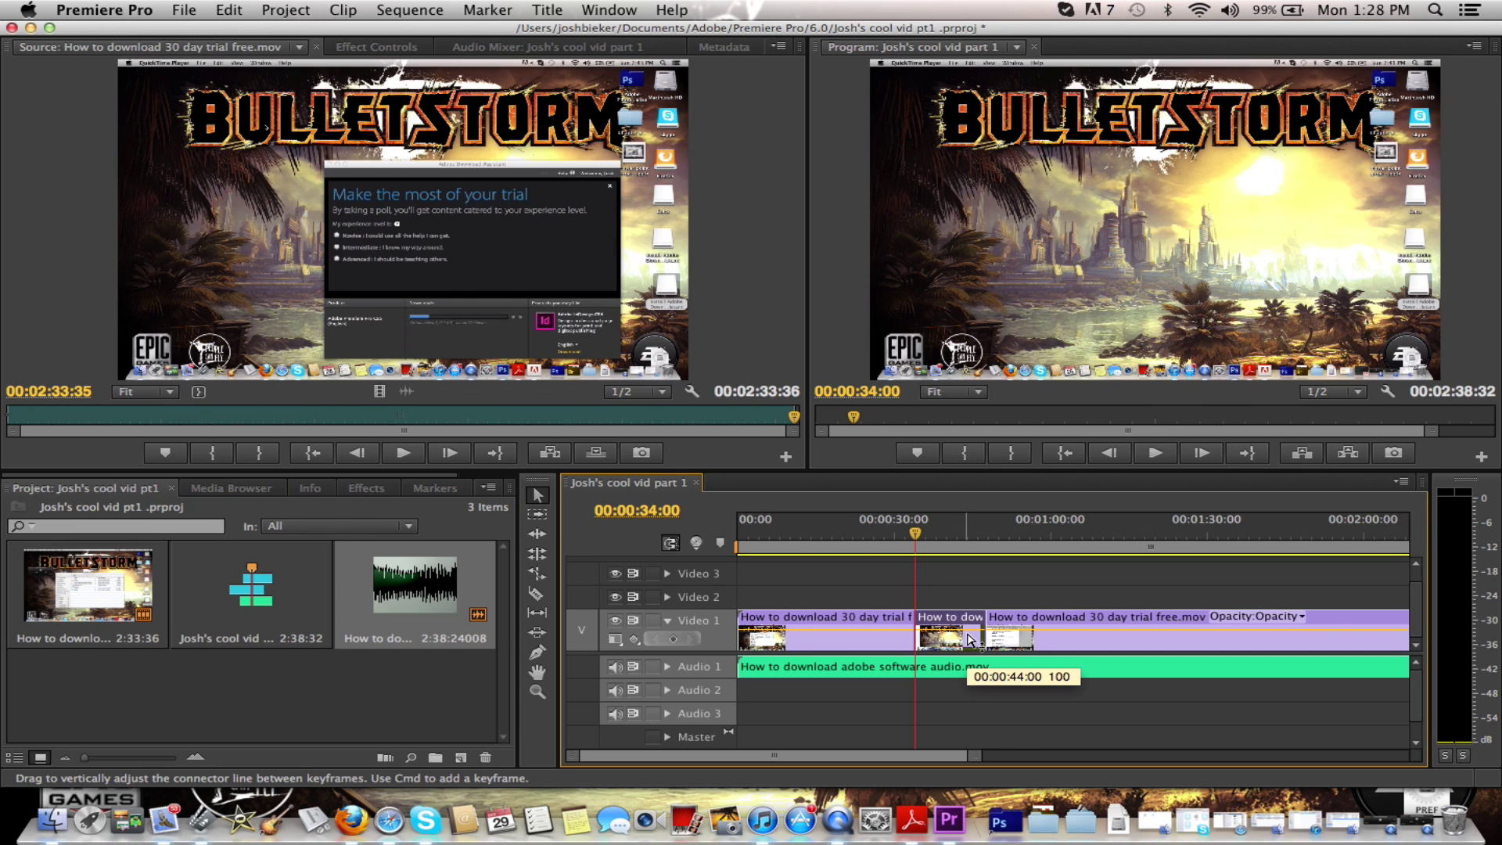
{"action": "key", "text": "Delete"}
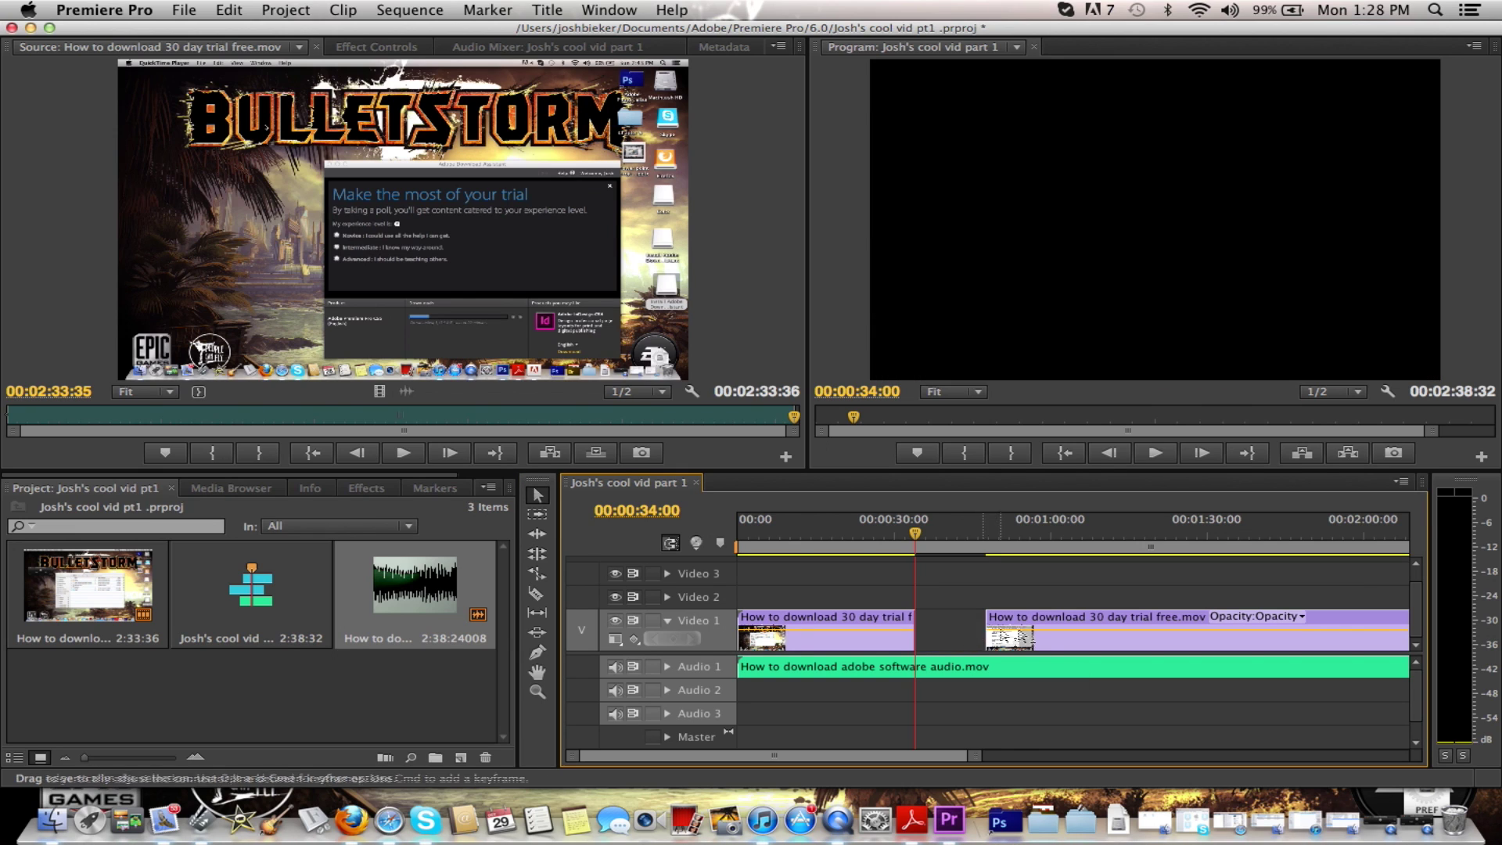
{"action": "left_click", "coordinate": [1063, 632]}
{"action": "left_click_drag", "start_coordinate": [1072, 645], "coordinate": [1005, 627]}
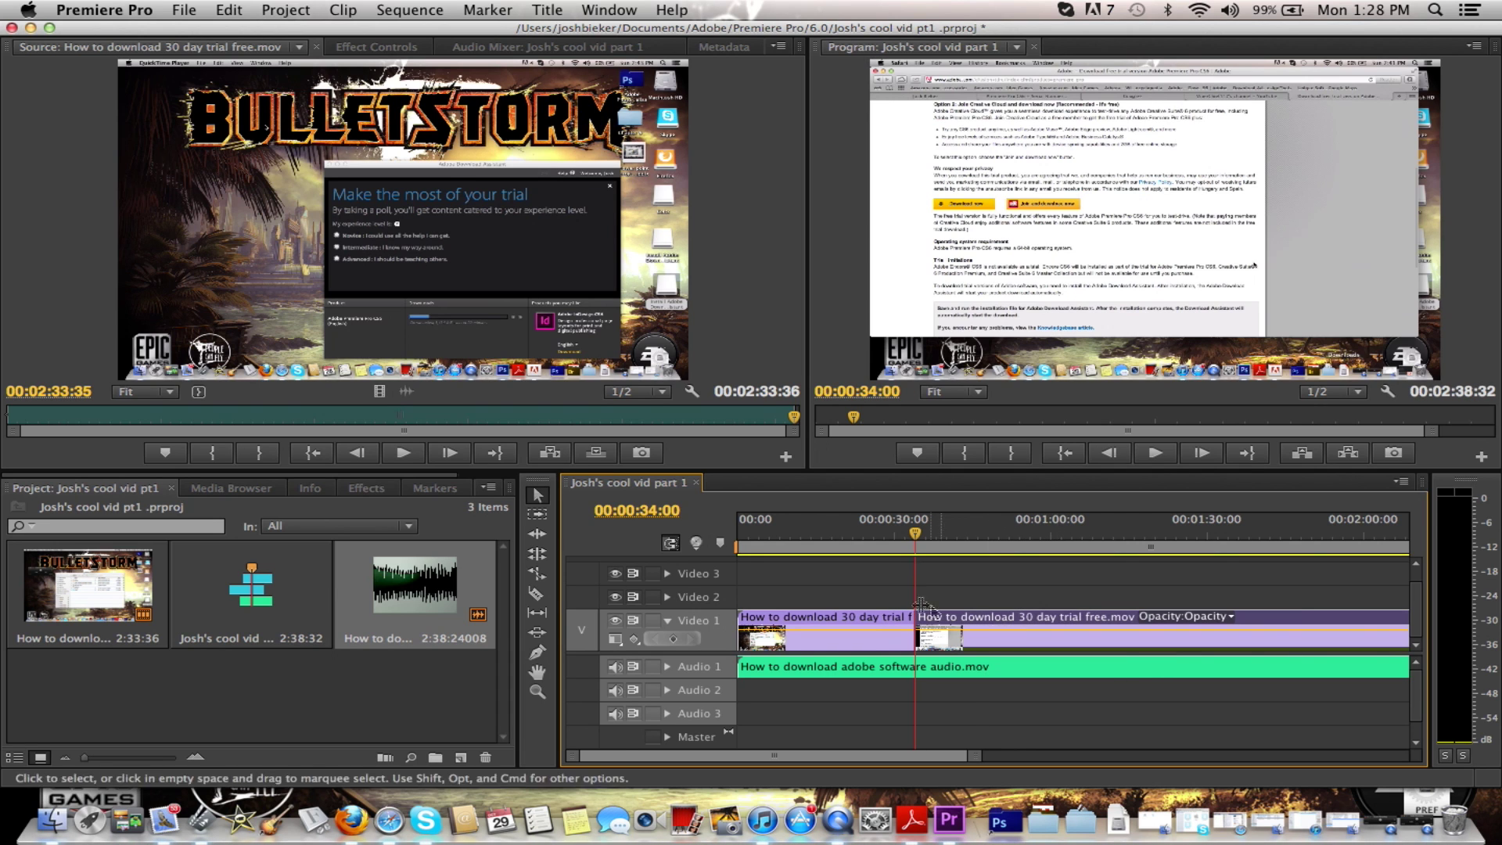
Step: Move the playhead to 00:00:21:12 and undo the clip move, the deletion and the second cut on Video 1
{"action": "left_click", "coordinate": [904, 538]}
{"action": "left_click_drag", "start_coordinate": [904, 538], "coordinate": [849, 498]}
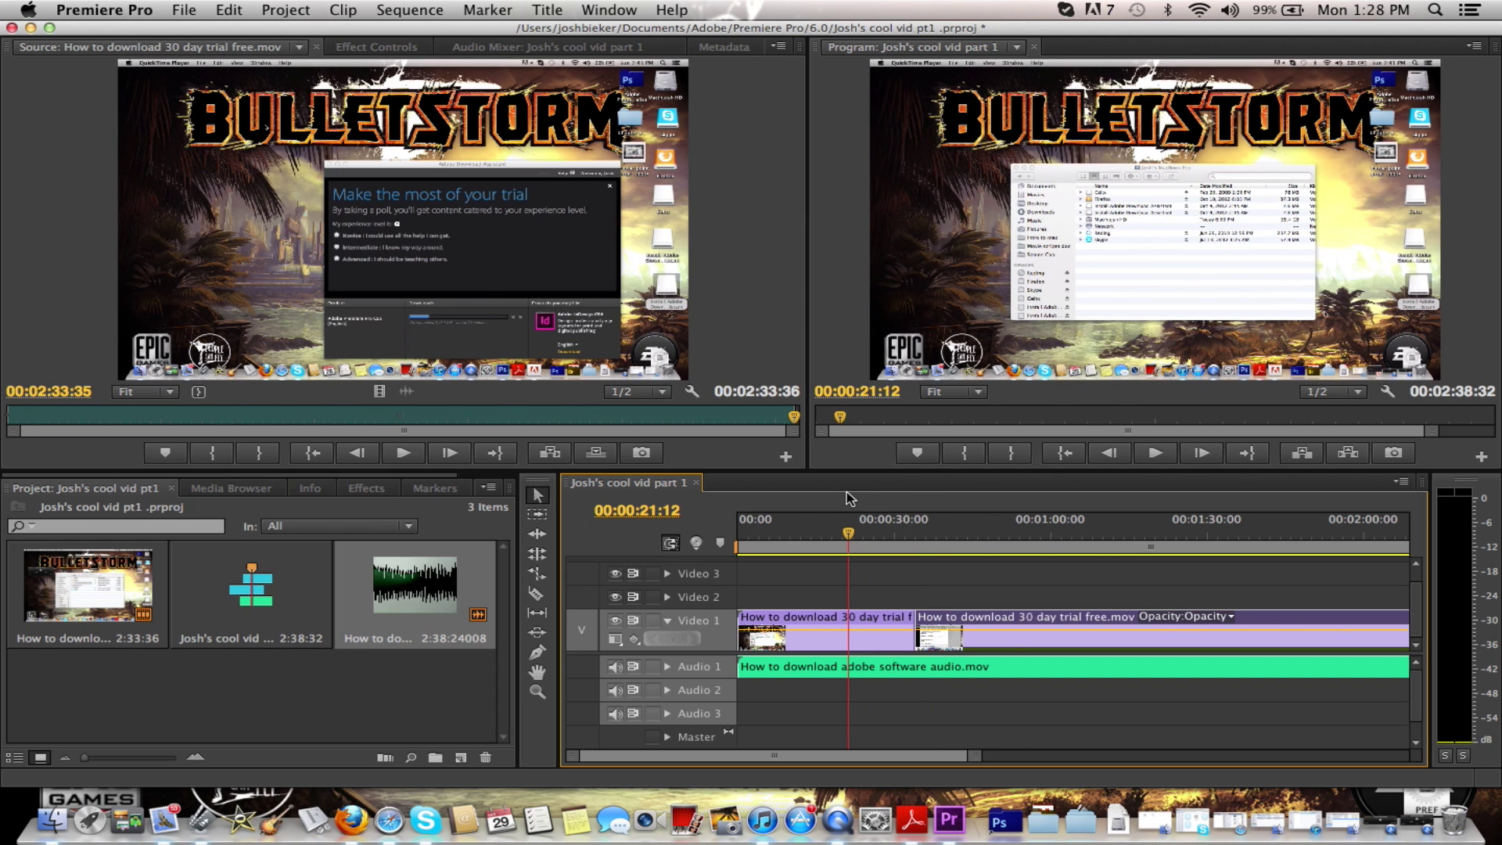
{"action": "key", "text": "super+z"}
{"action": "key", "text": "super+z"}
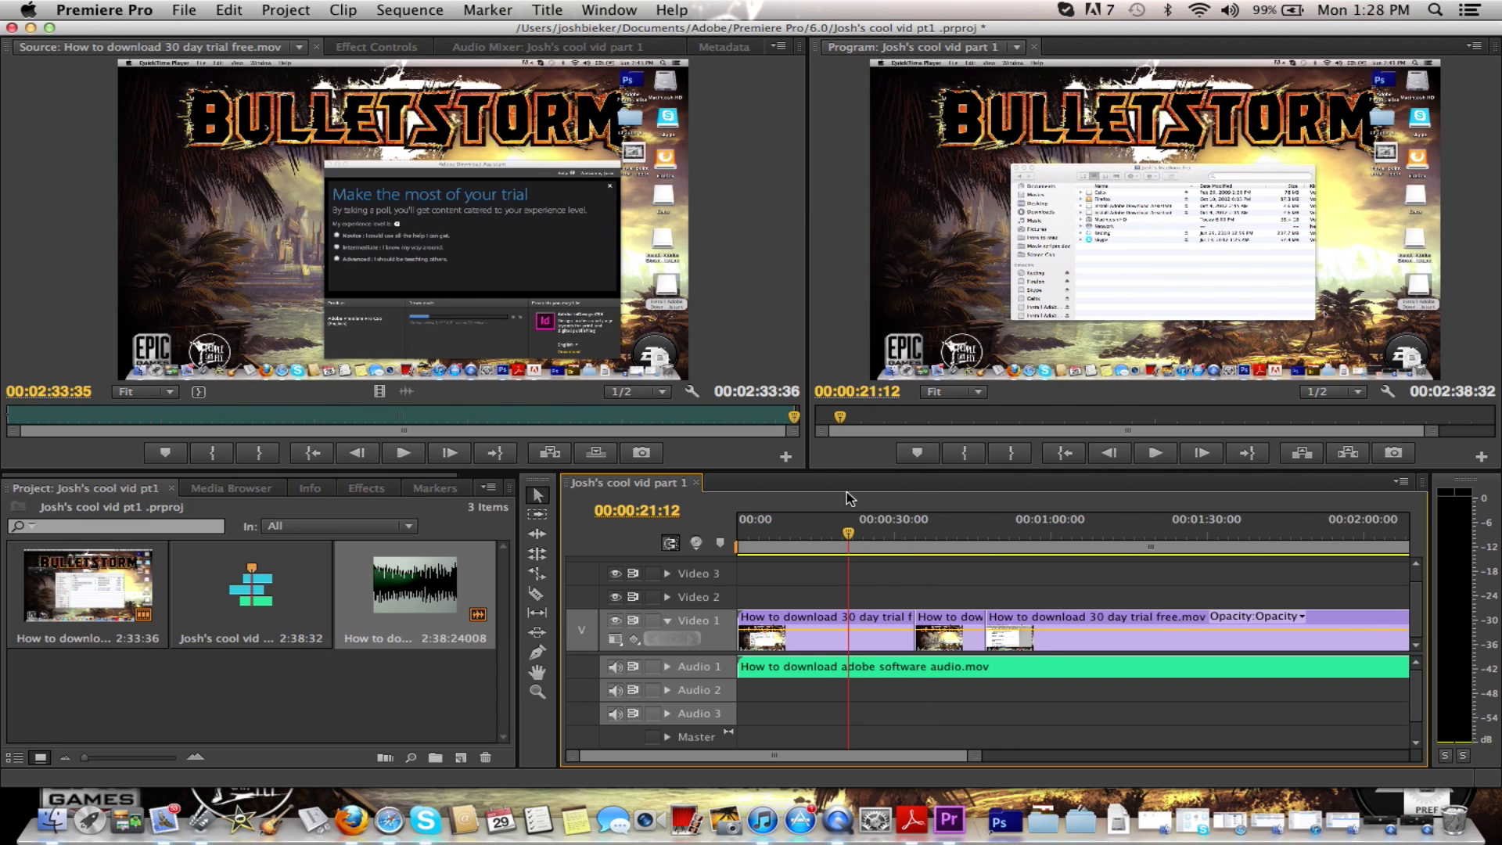
{"action": "key", "text": "super+z"}
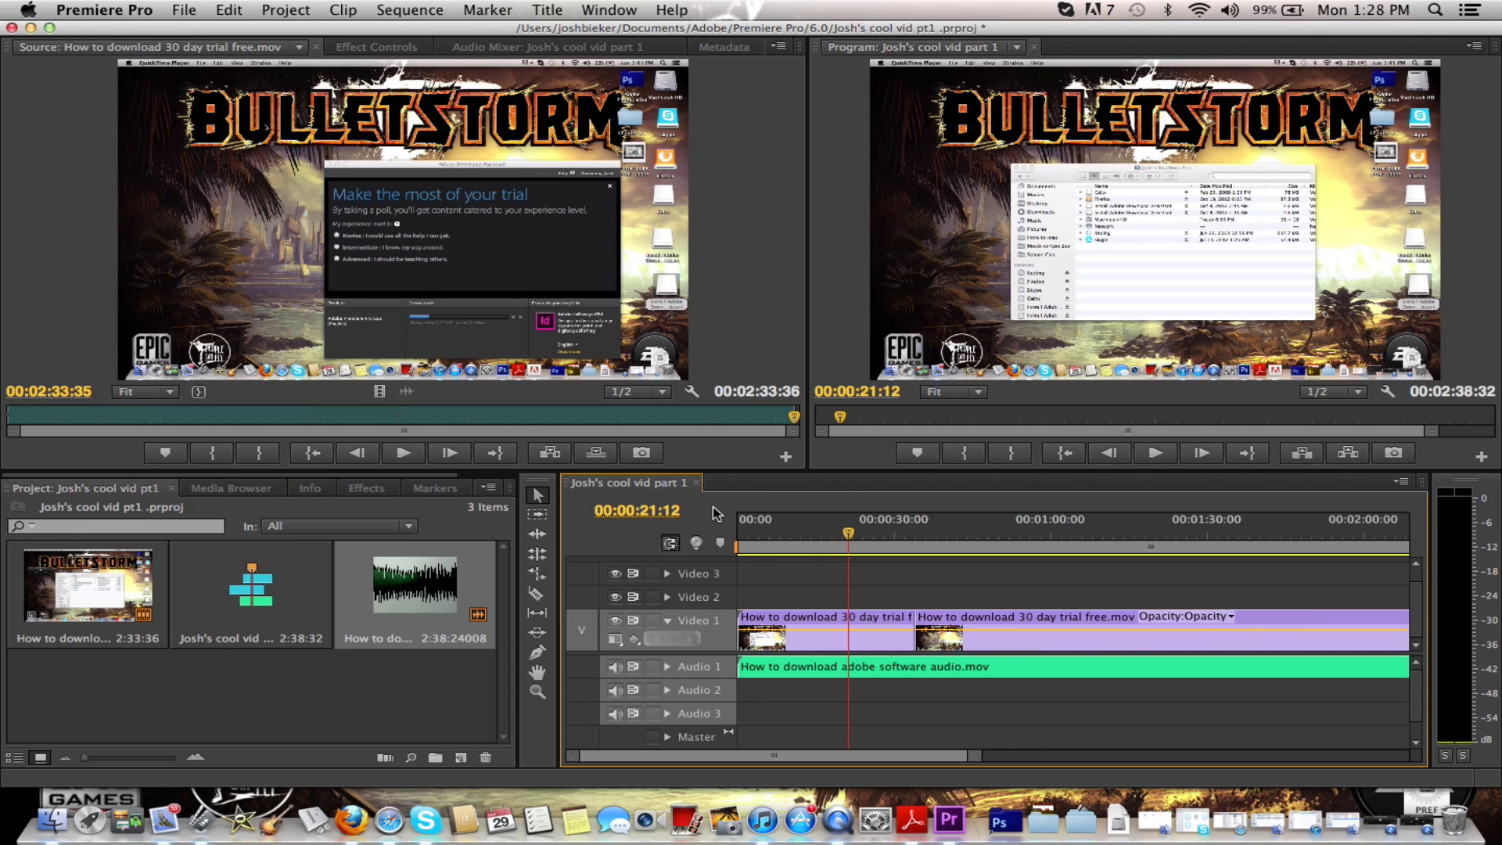
Step: Split the Video 1 clip at 00:00:21:12 and apply the Additive Dissolve video transition at that cut
{"action": "left_click", "coordinate": [536, 596]}
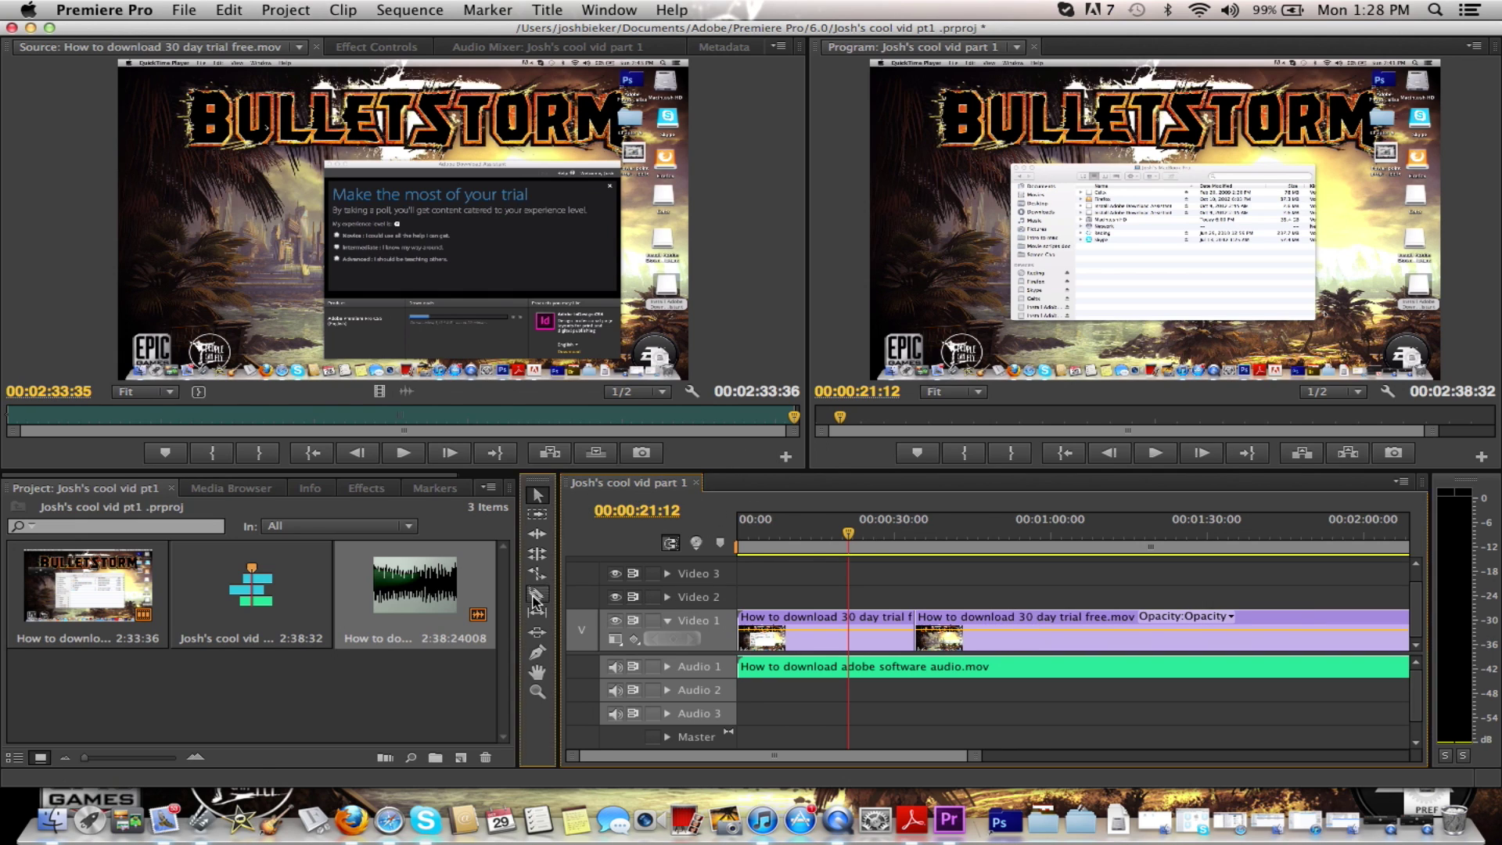
{"action": "left_click", "coordinate": [849, 622]}
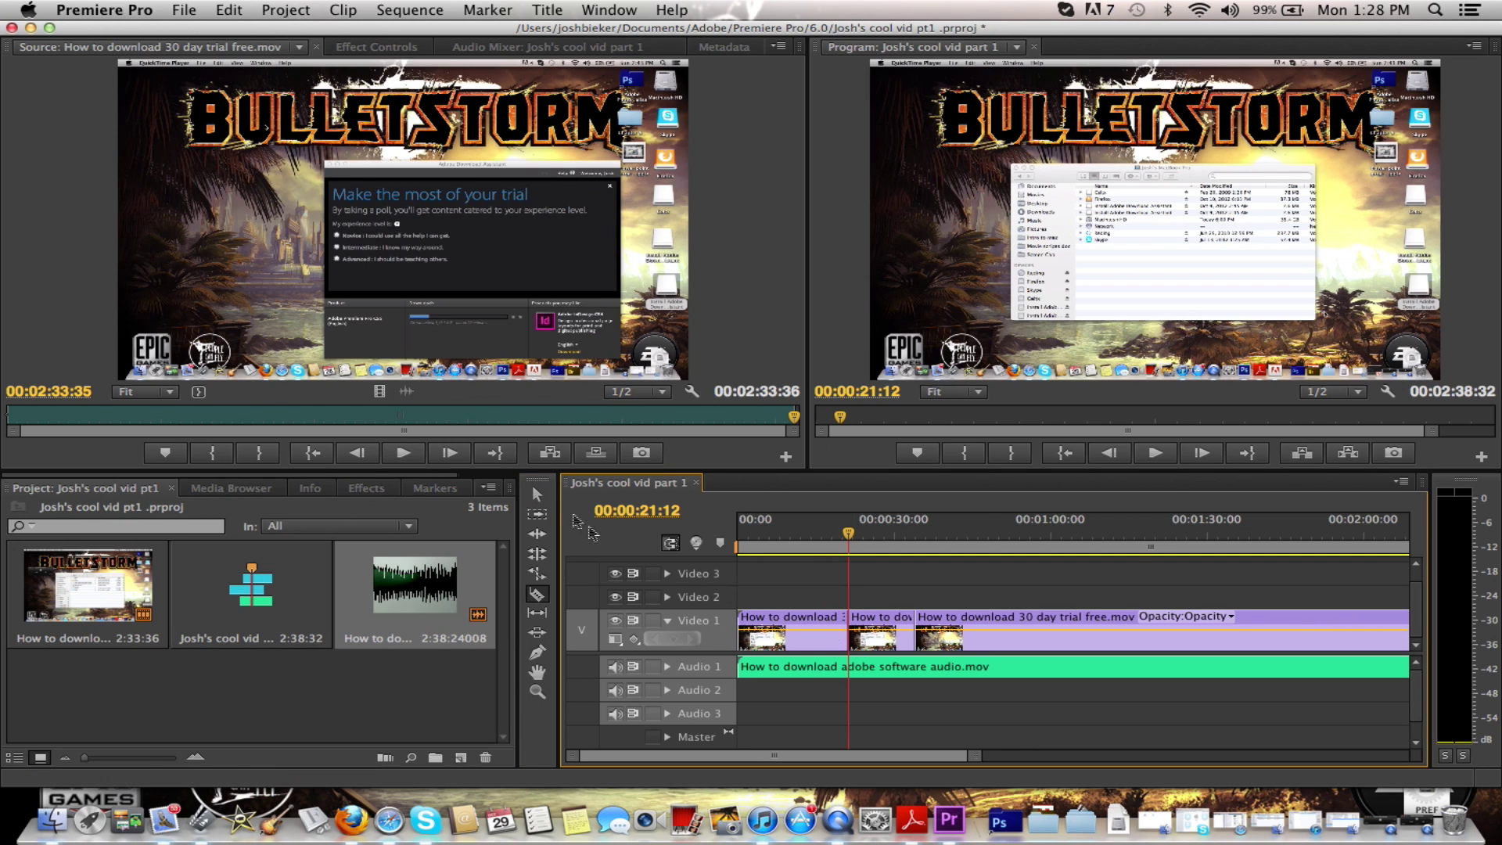
{"action": "left_click", "coordinate": [367, 488]}
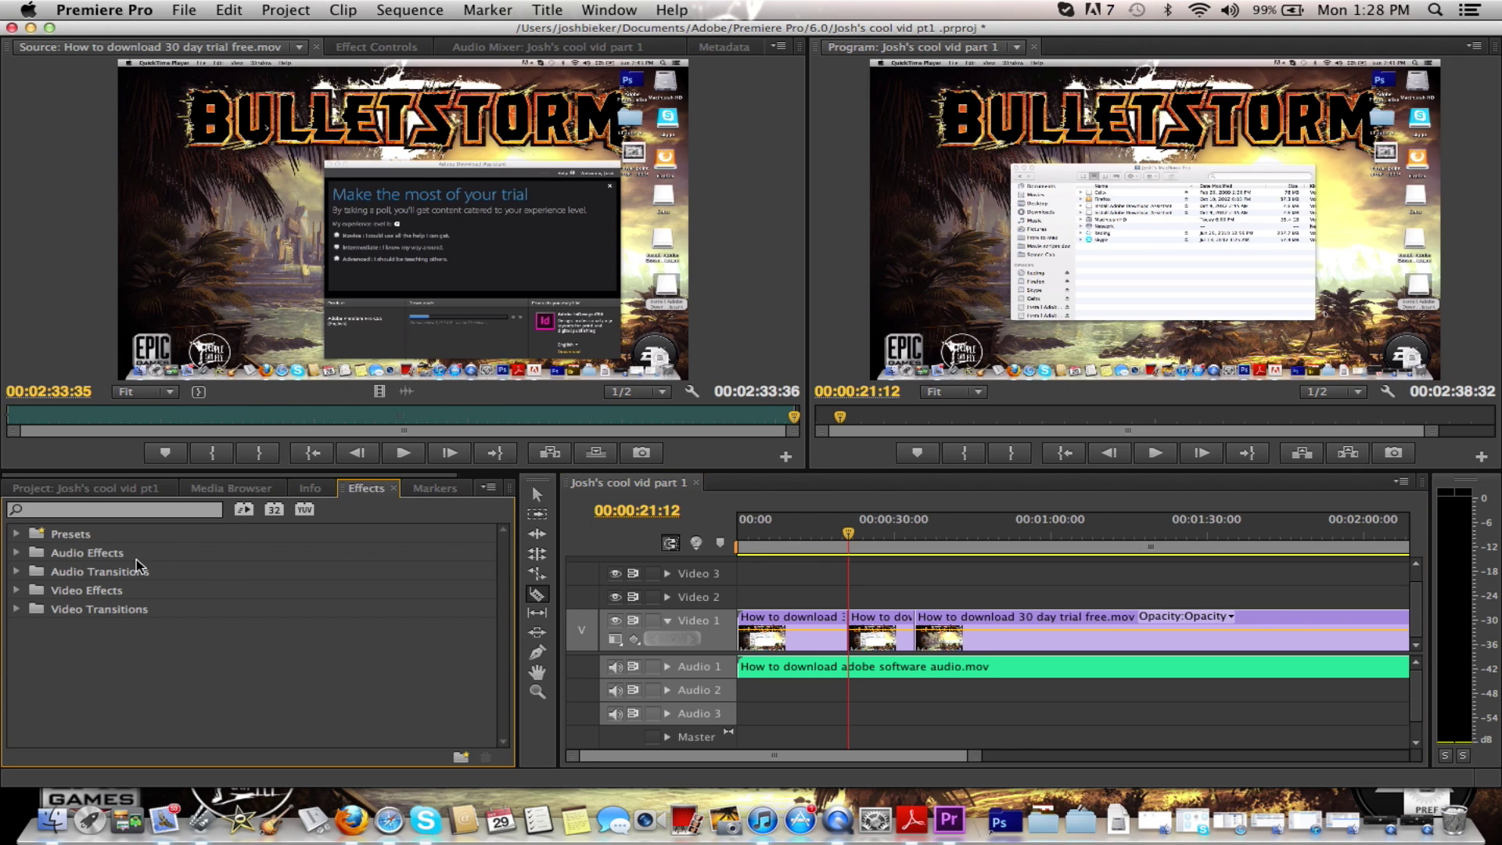
{"action": "left_click", "coordinate": [16, 609]}
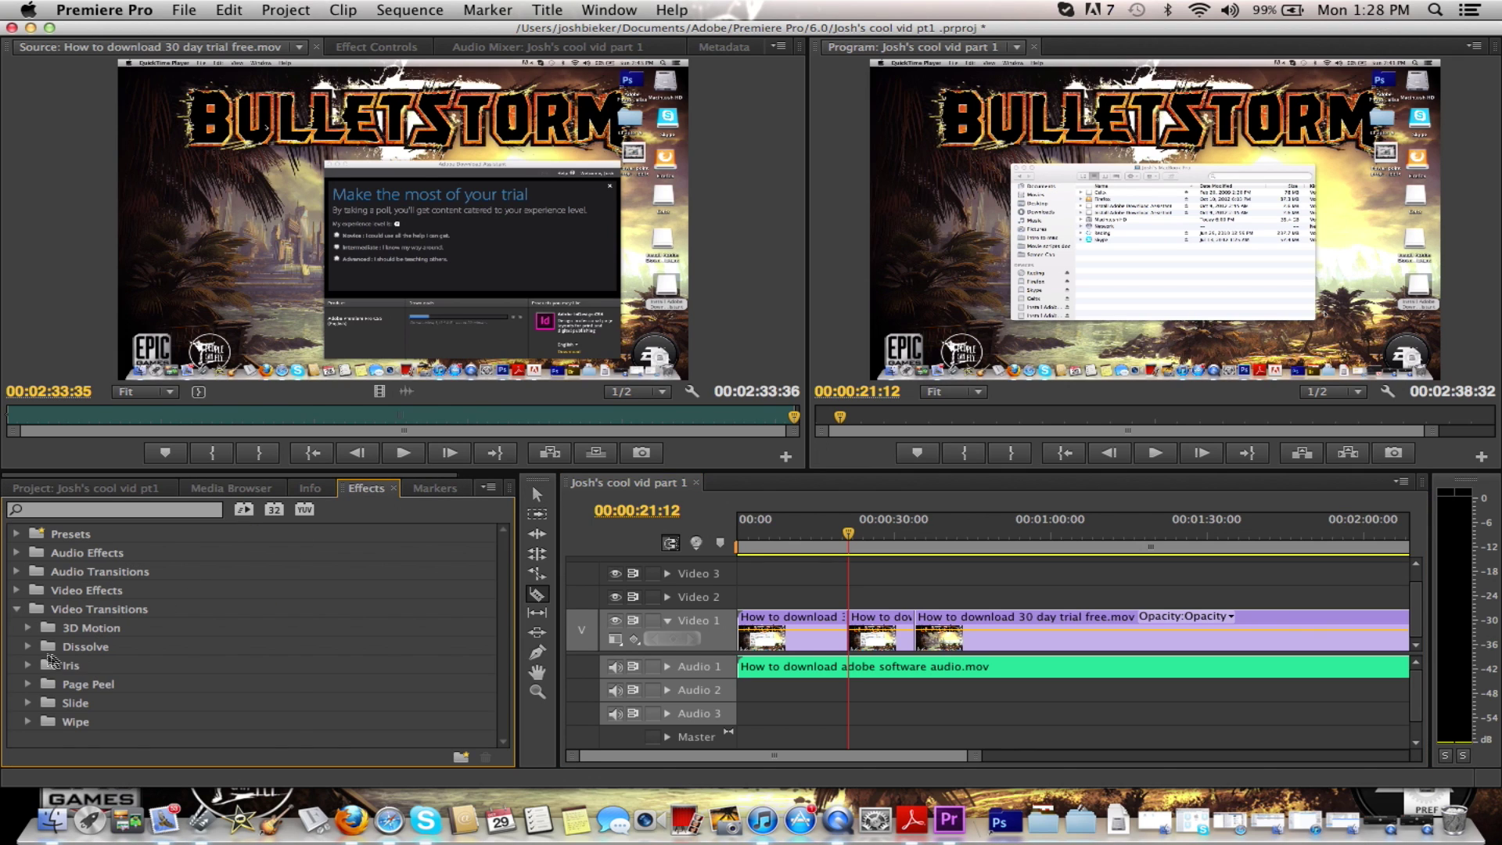
{"action": "left_click", "coordinate": [29, 647]}
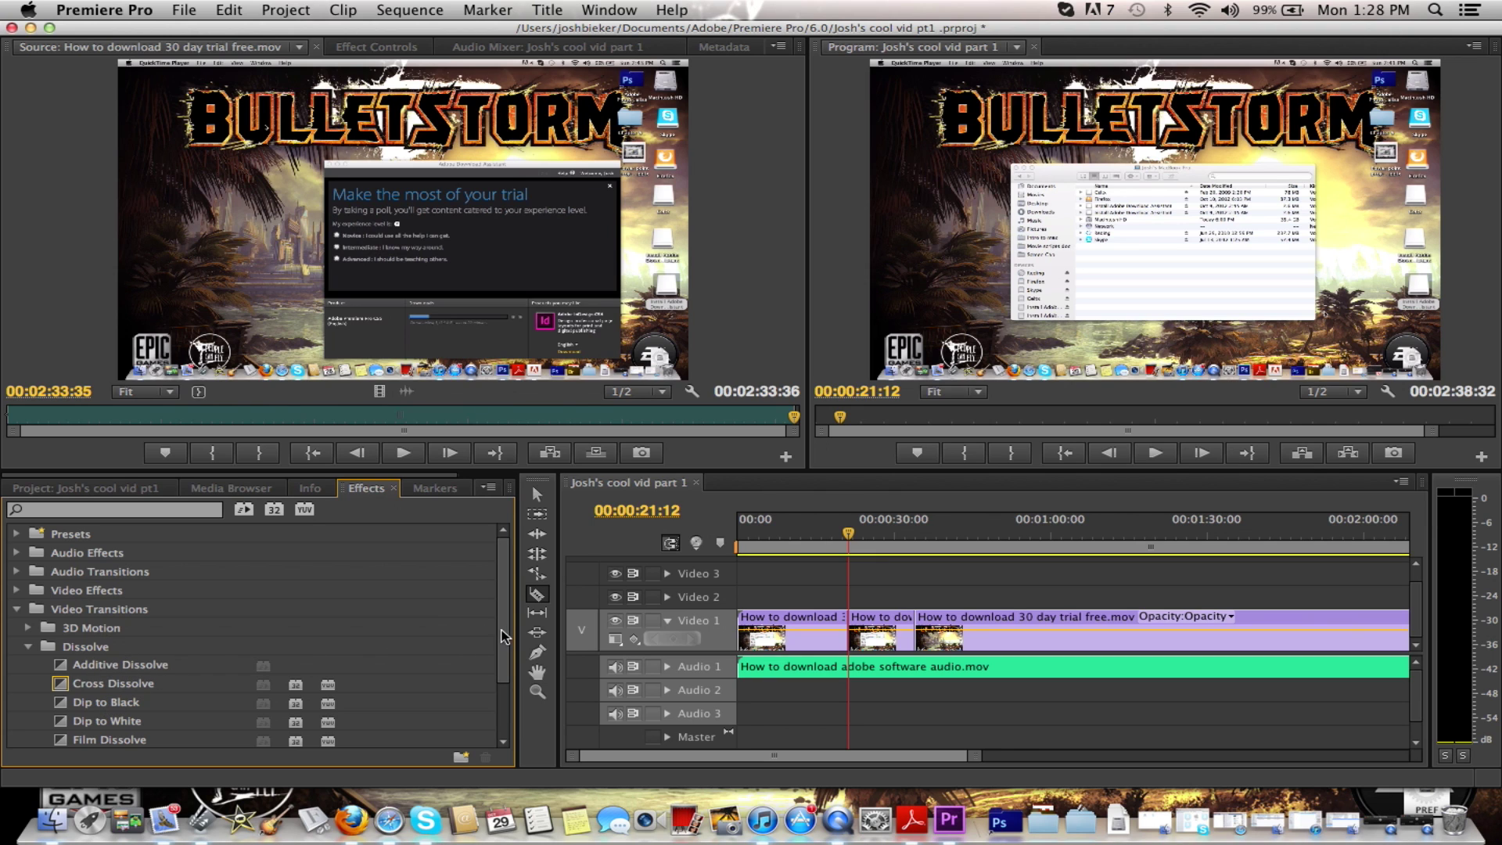
{"action": "scroll", "coordinate": [505, 636], "scroll_direction": "down", "scroll_amount": 2}
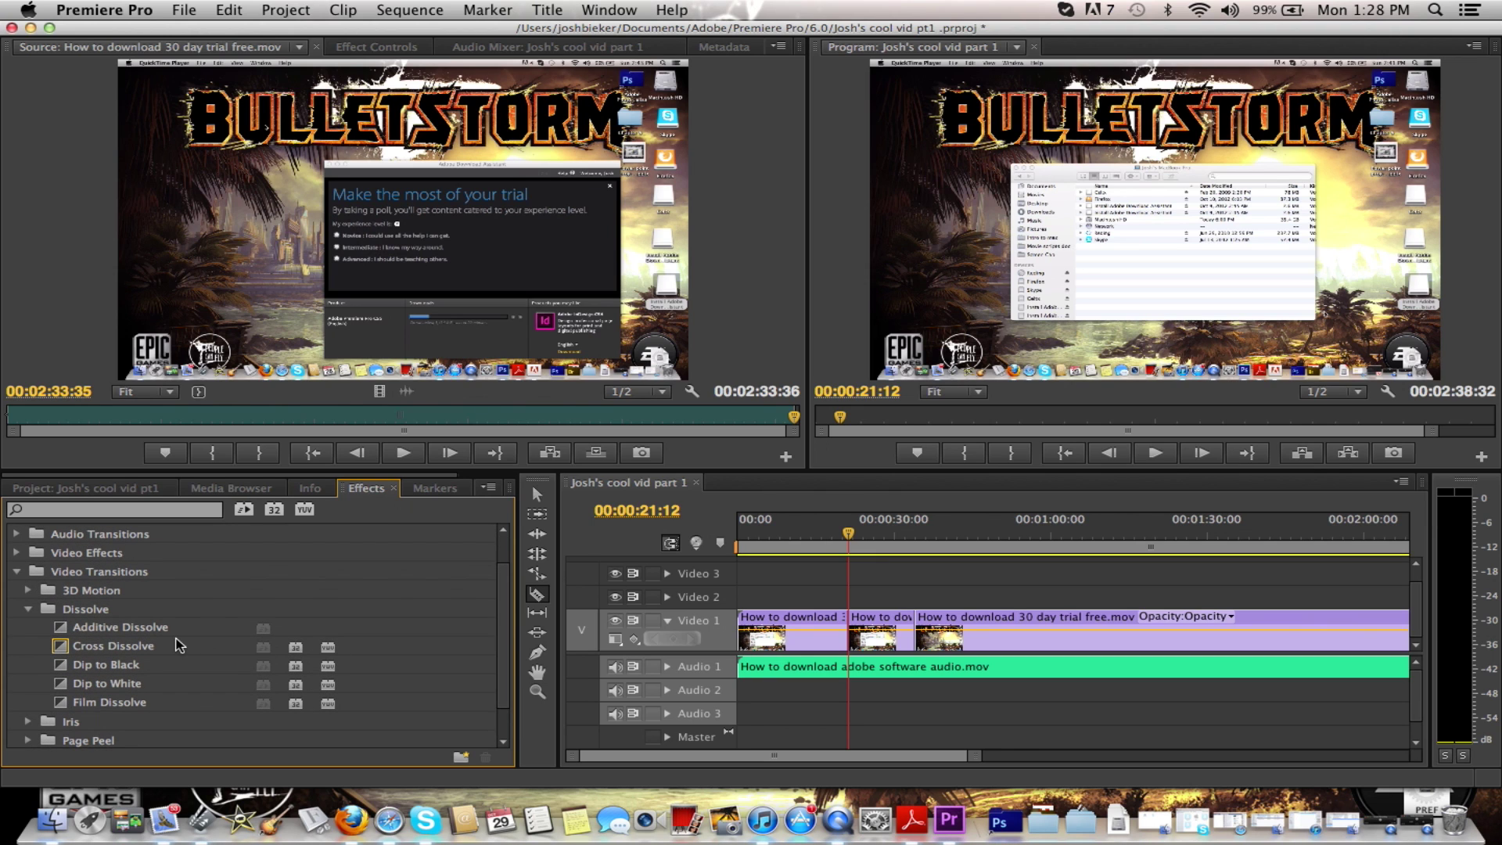
{"action": "left_click_drag", "start_coordinate": [133, 632], "coordinate": [846, 623]}
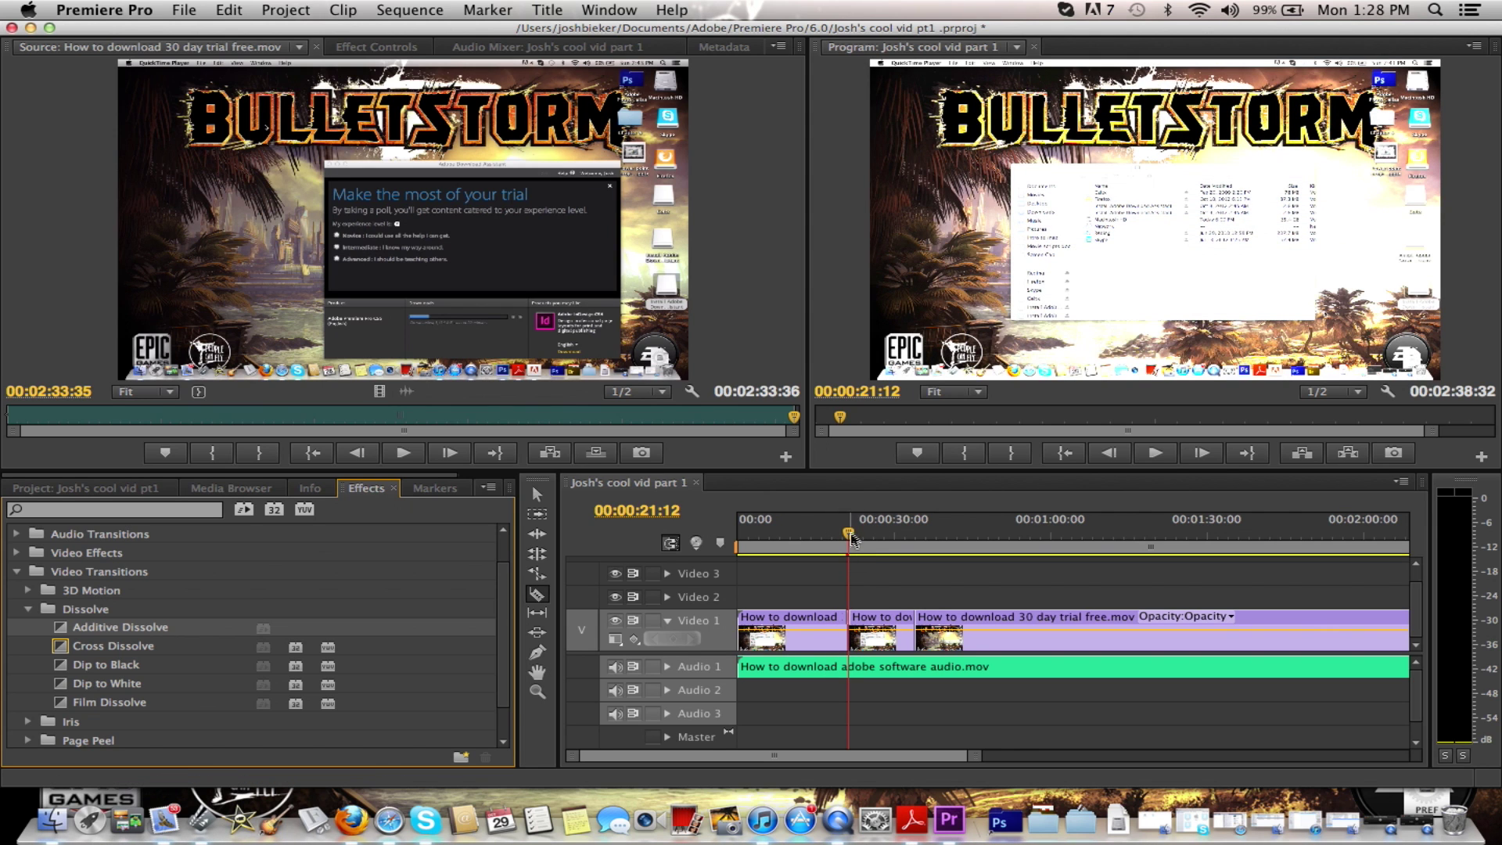
Step: Preview the dissolve around the cut, then undo the transition and the remaining cuts on Video 1
{"action": "left_click_drag", "start_coordinate": [852, 539], "coordinate": [845, 536]}
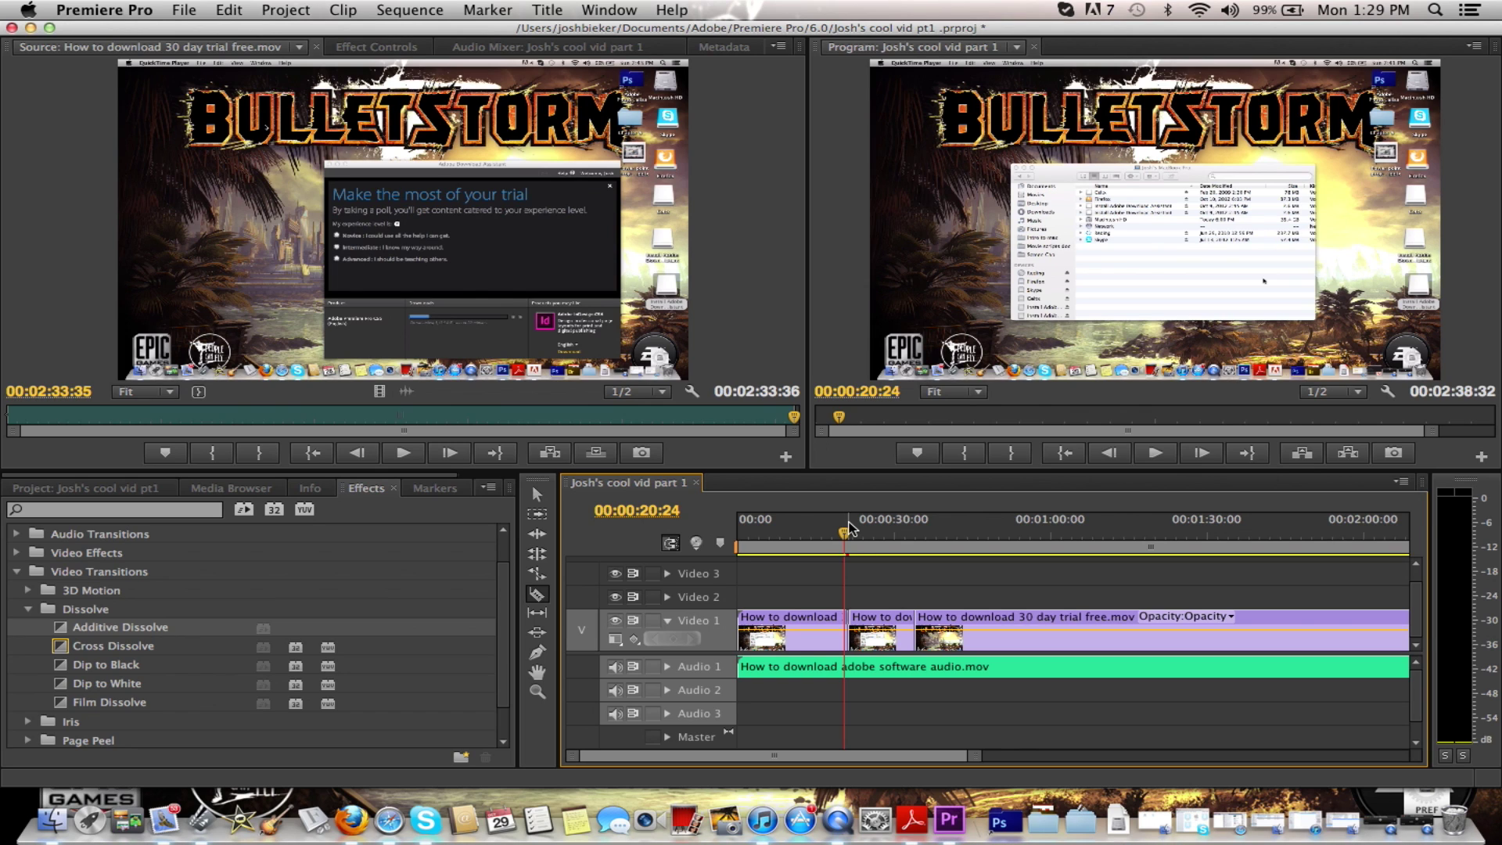
{"action": "key", "text": "super+z"}
{"action": "key", "text": "super+z"}
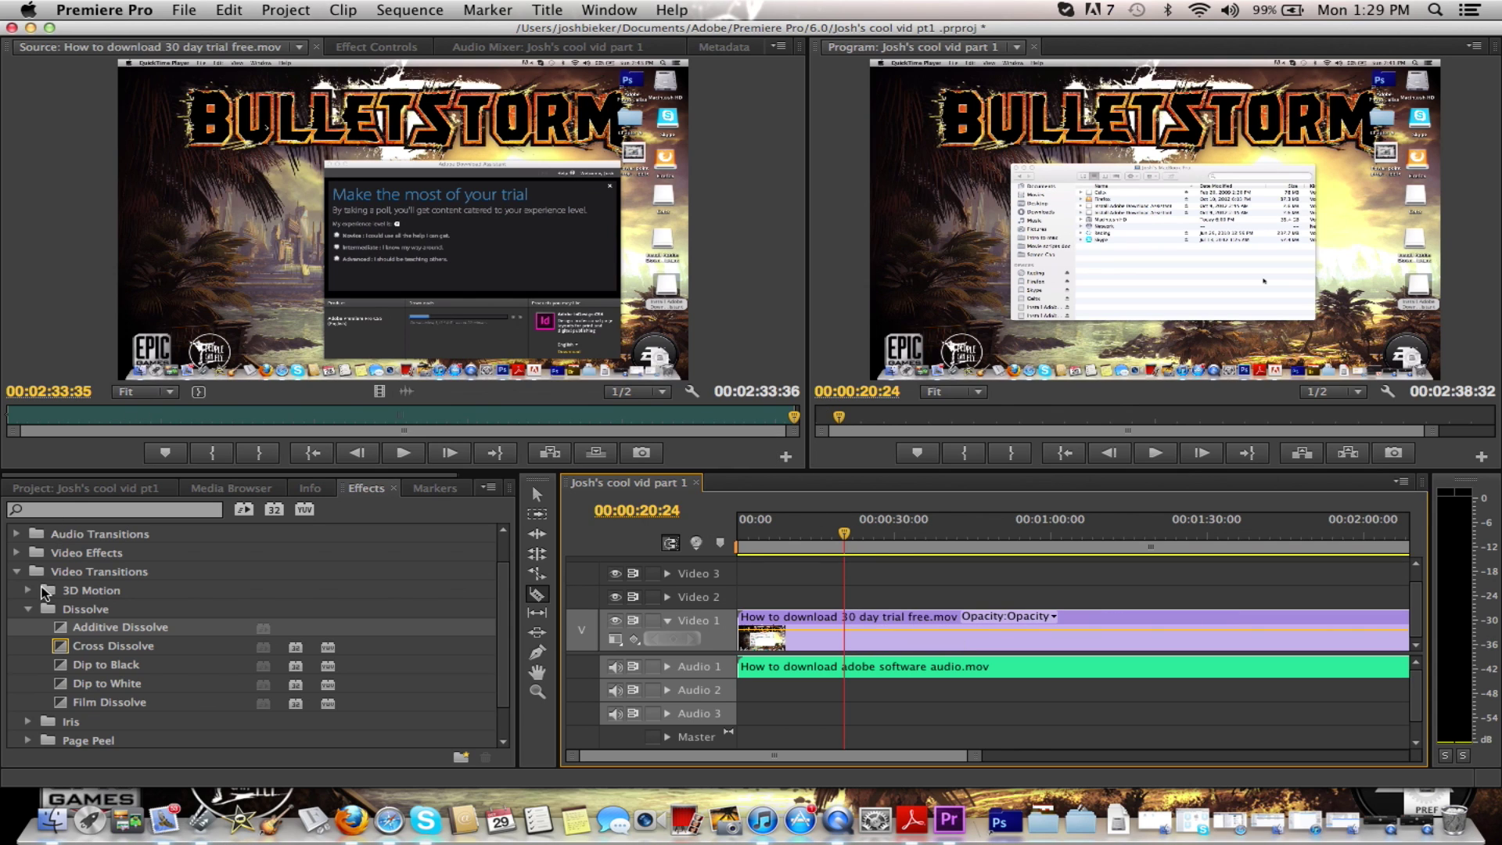
Step: Apply the Dip to Black transition to the start of the Video 1 clip and play the opening from 00:00:00:00
{"action": "left_click", "coordinate": [63, 703]}
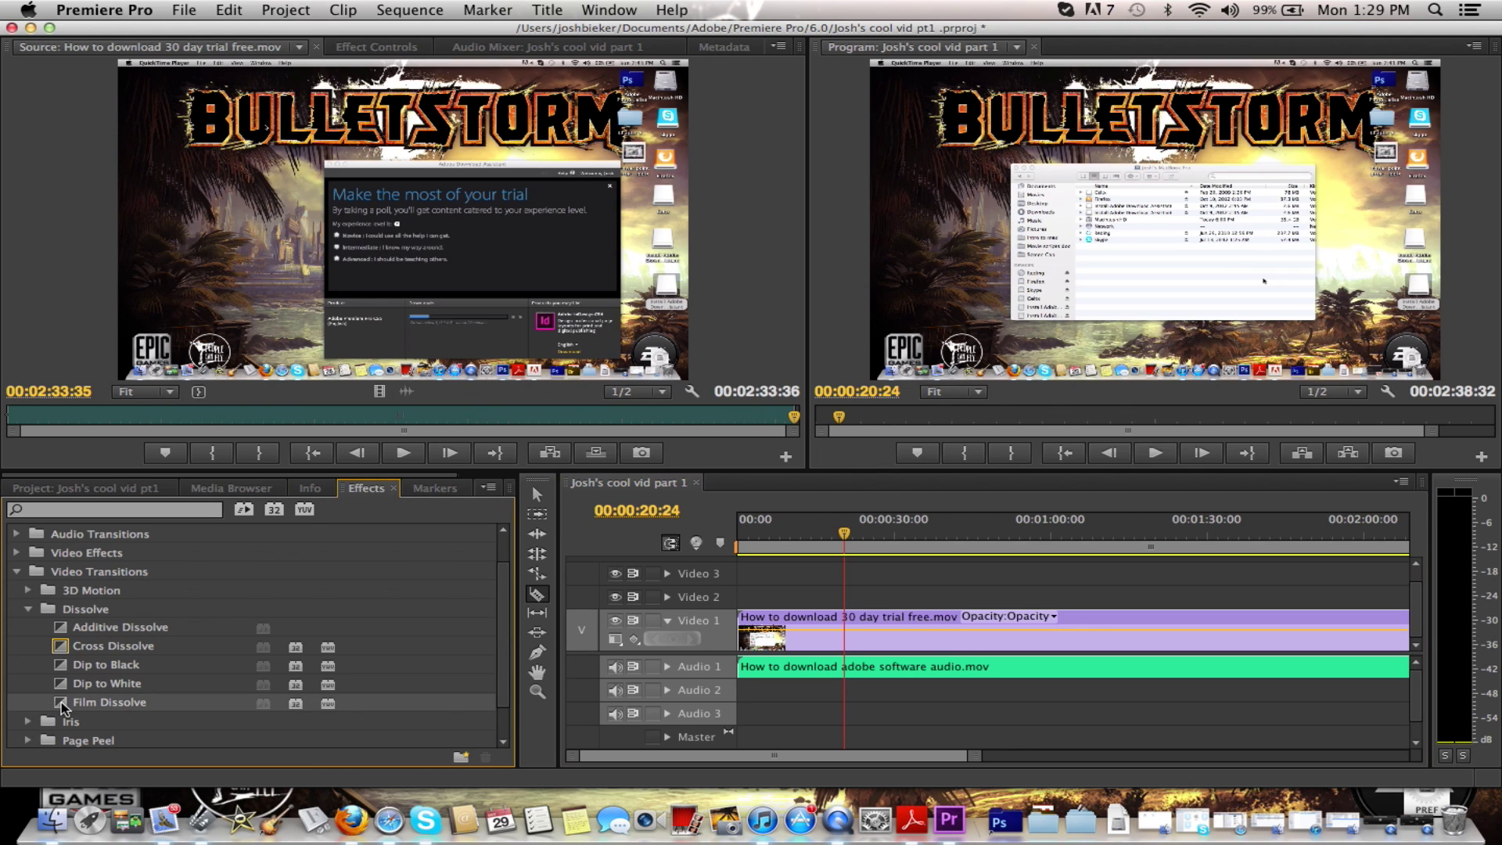
{"action": "left_click", "coordinate": [86, 664]}
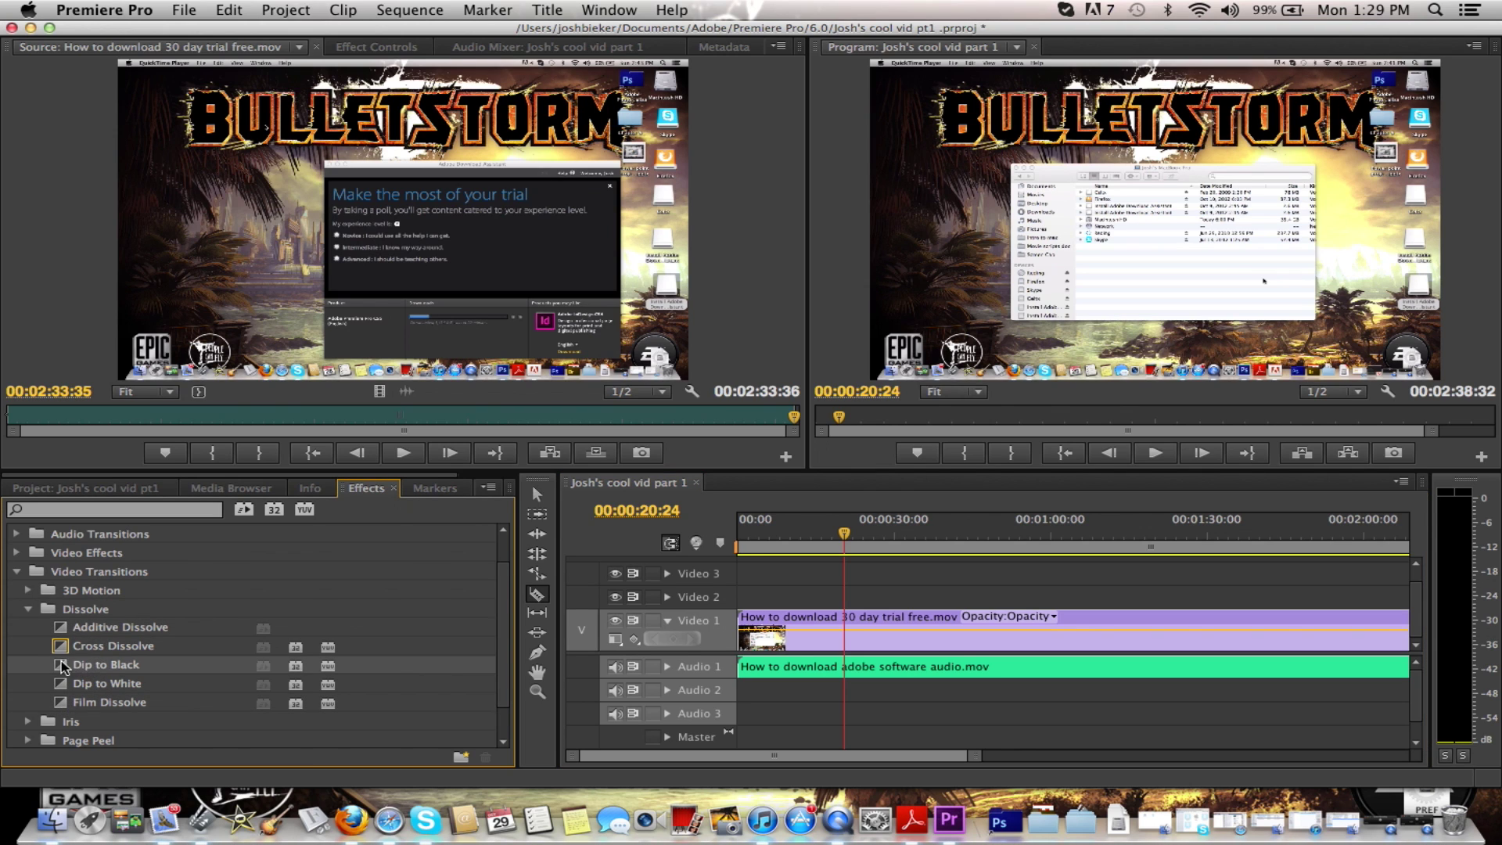
{"action": "left_click_drag", "start_coordinate": [61, 662], "coordinate": [749, 626]}
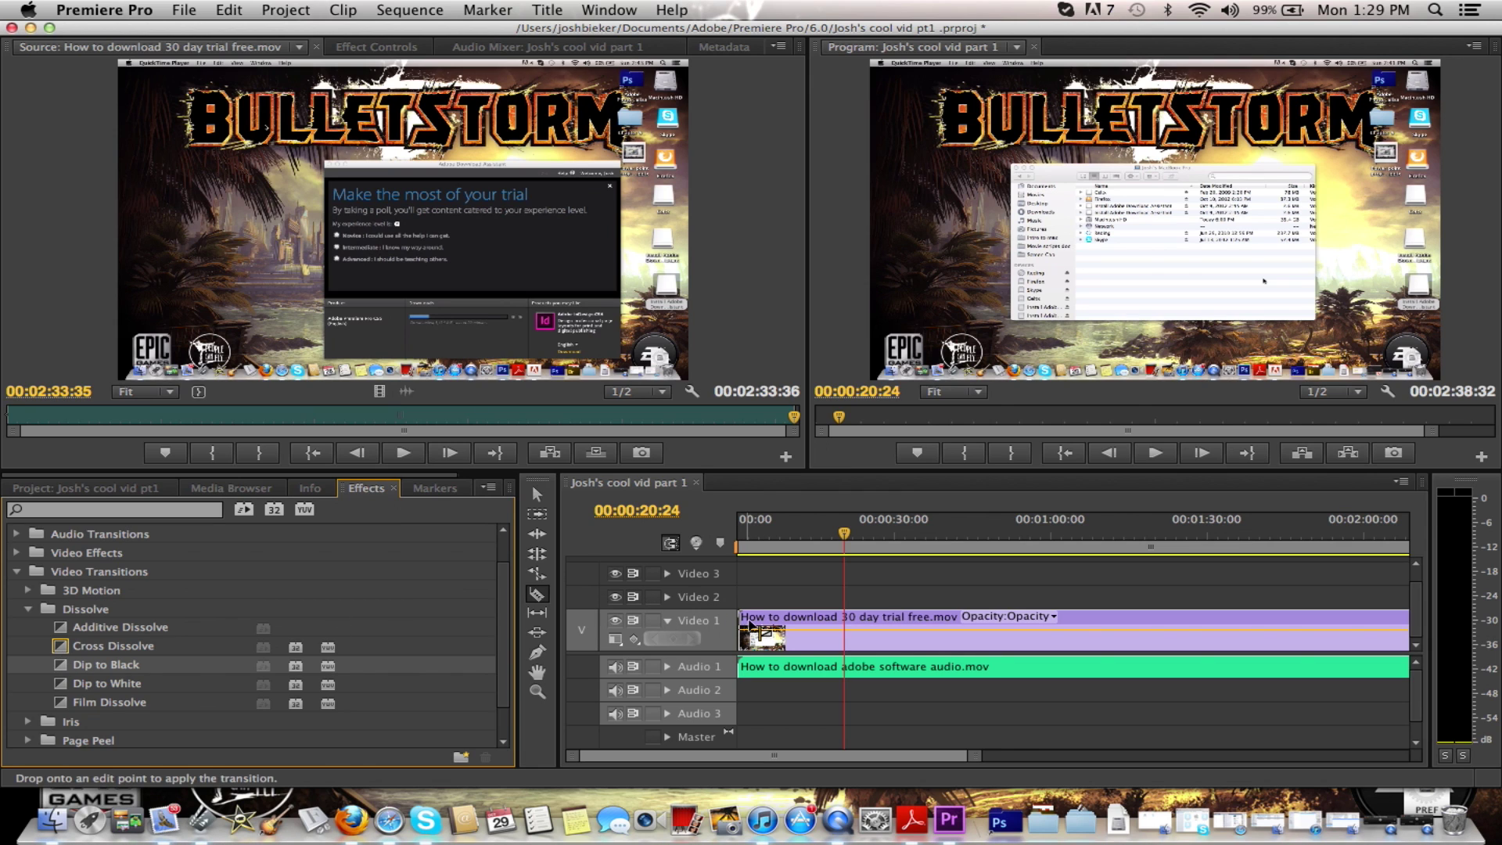
{"action": "left_click_drag", "start_coordinate": [845, 535], "coordinate": [732, 537]}
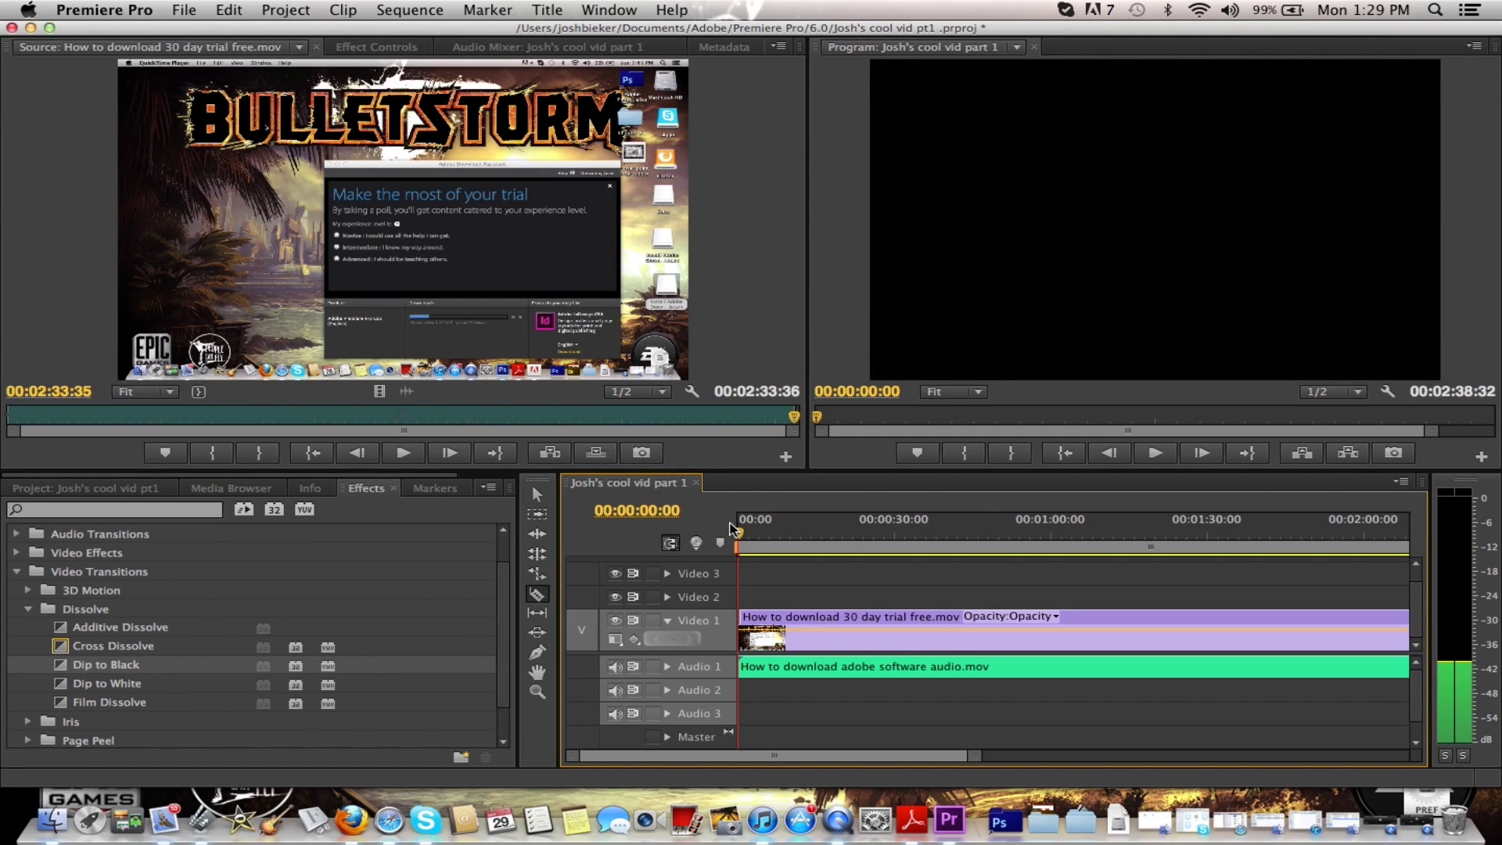
{"action": "left_click_drag", "start_coordinate": [740, 538], "coordinate": [740, 538]}
{"action": "key", "text": "space"}
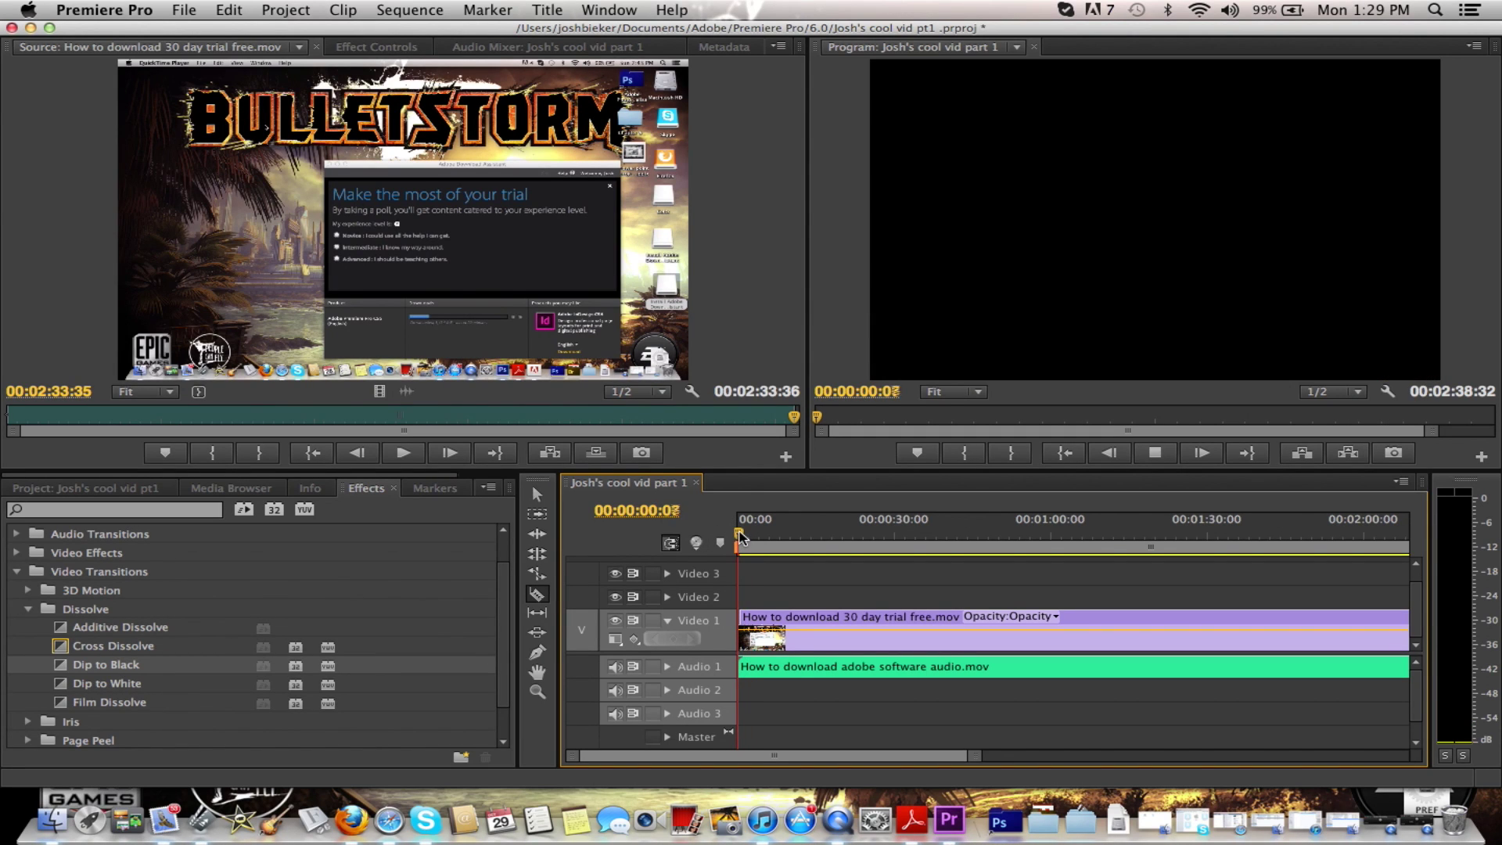
{"action": "key", "text": "space"}
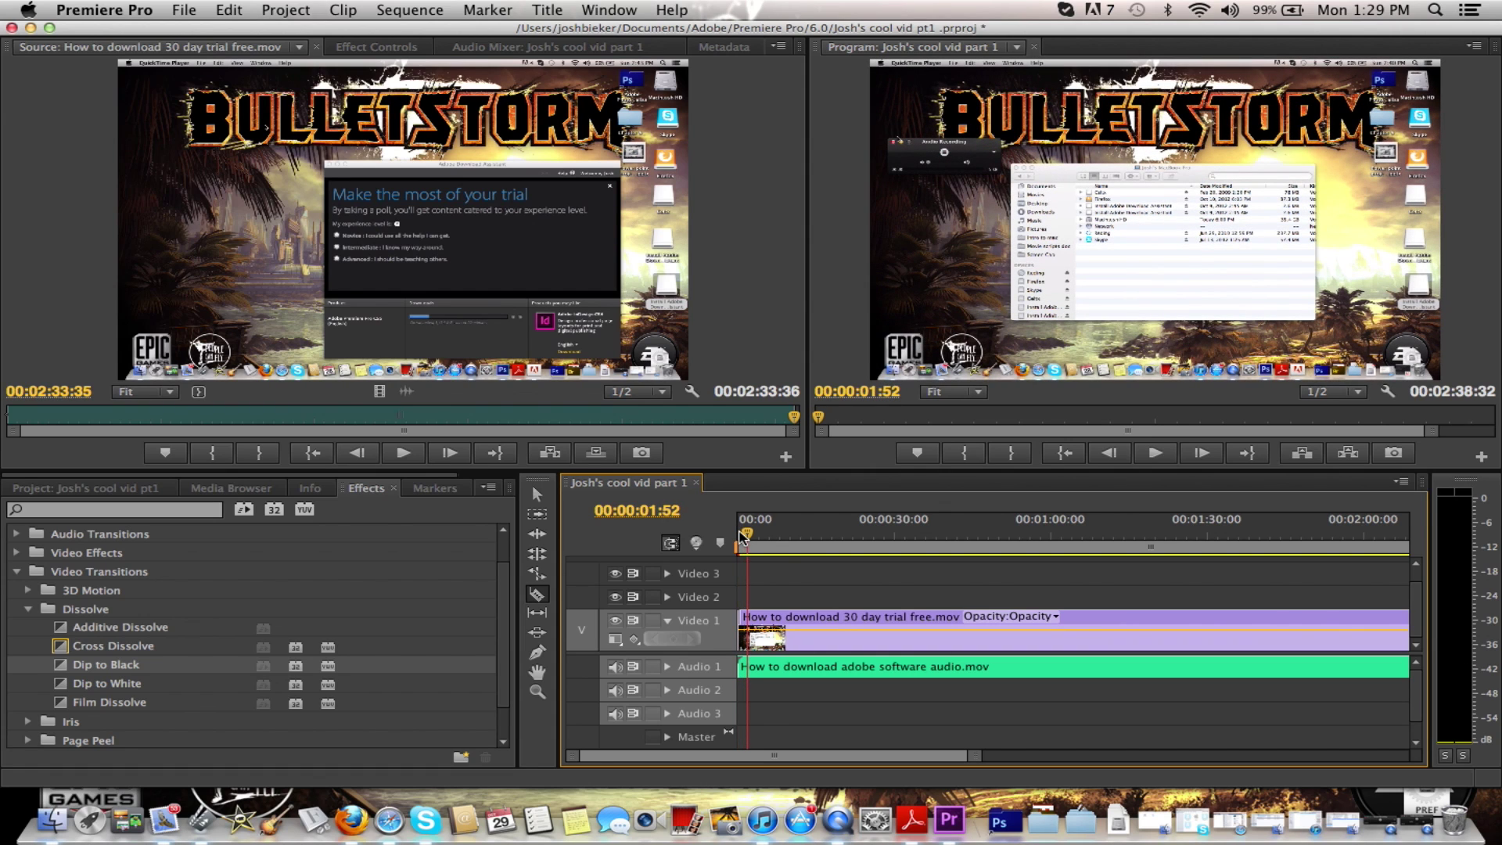
Step: Apply the Dip to Black transition to the end of the Video 1 clip and play the ending
{"action": "left_click_drag", "start_coordinate": [747, 529], "coordinate": [1223, 540]}
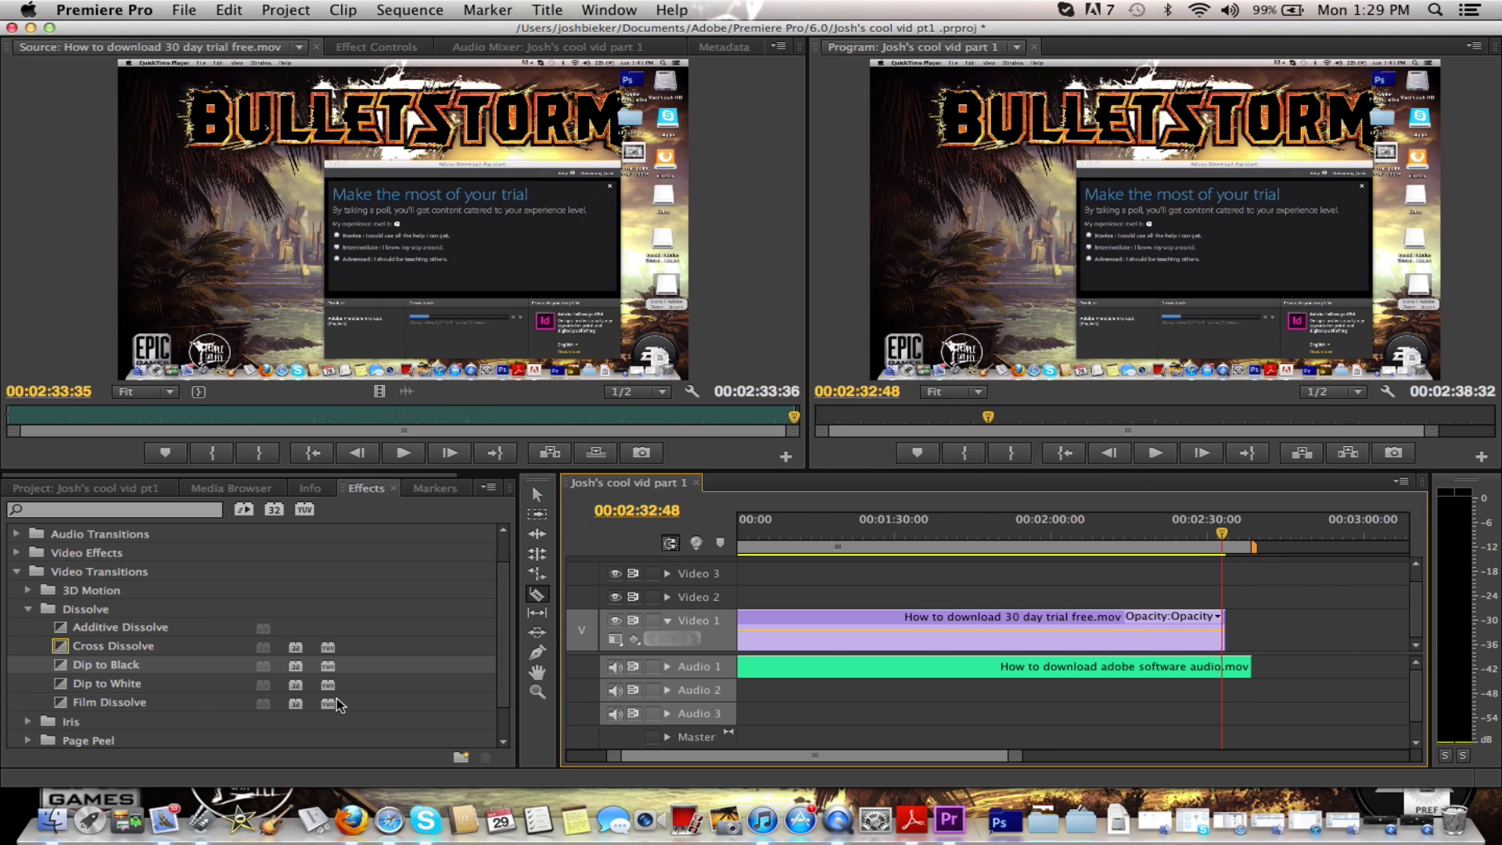
{"action": "left_click_drag", "start_coordinate": [94, 664], "coordinate": [1219, 618]}
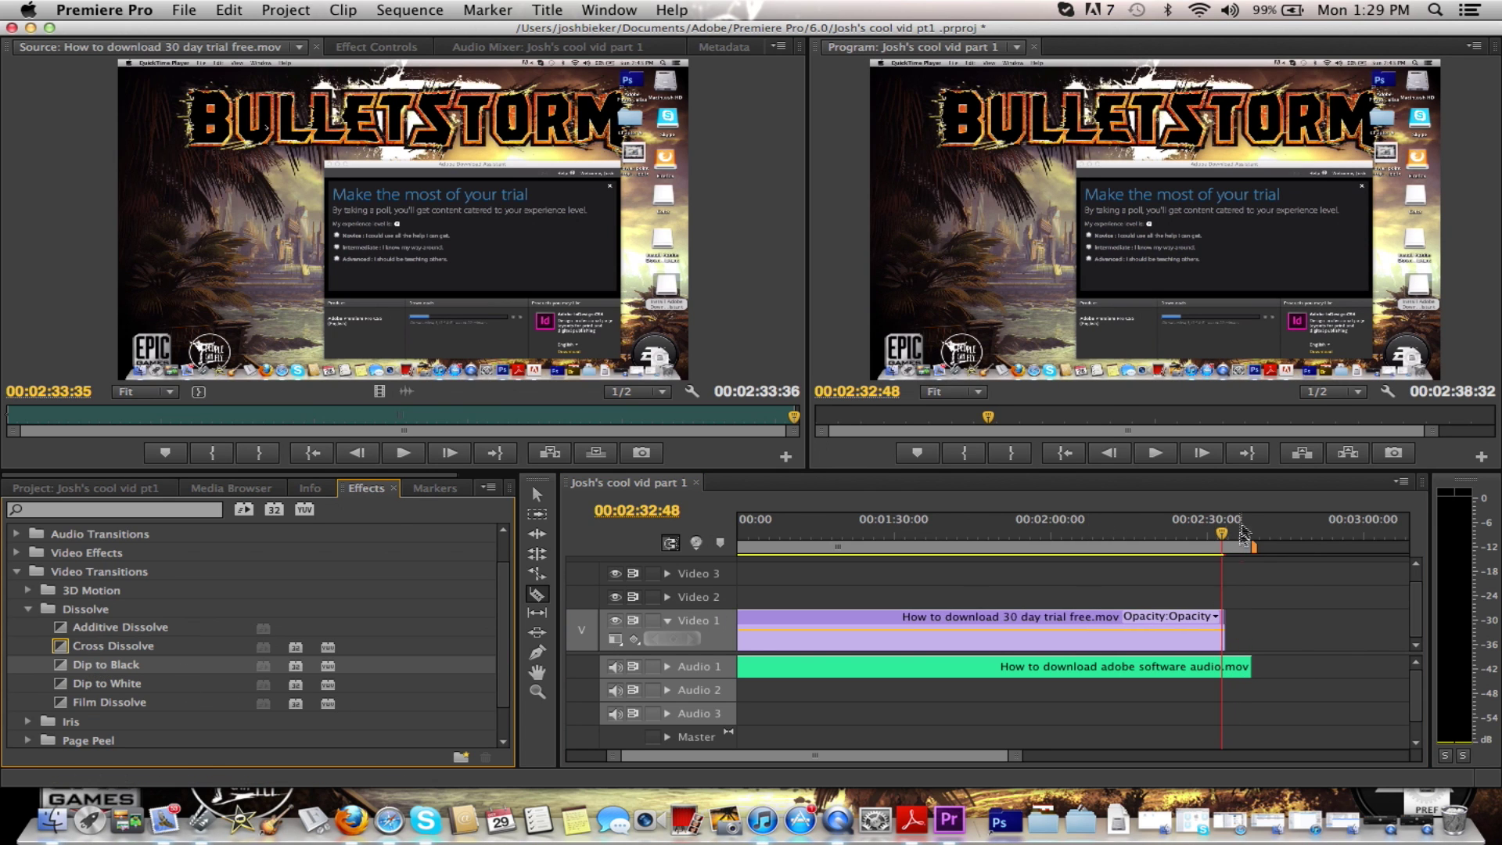
{"action": "left_click_drag", "start_coordinate": [1222, 538], "coordinate": [1218, 538]}
{"action": "key", "text": "space"}
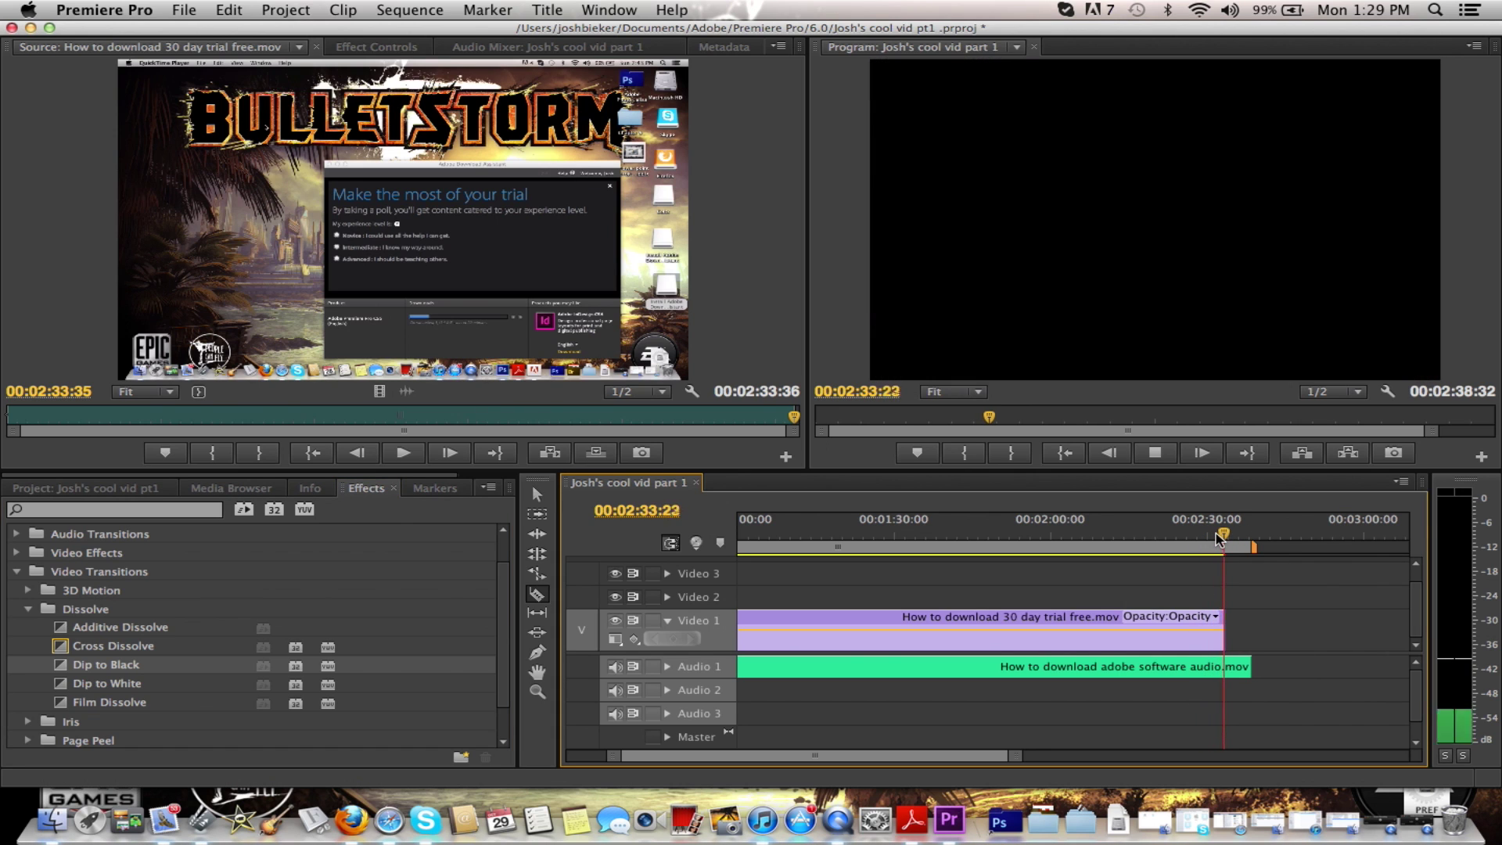
{"action": "left_click", "coordinate": [1216, 537]}
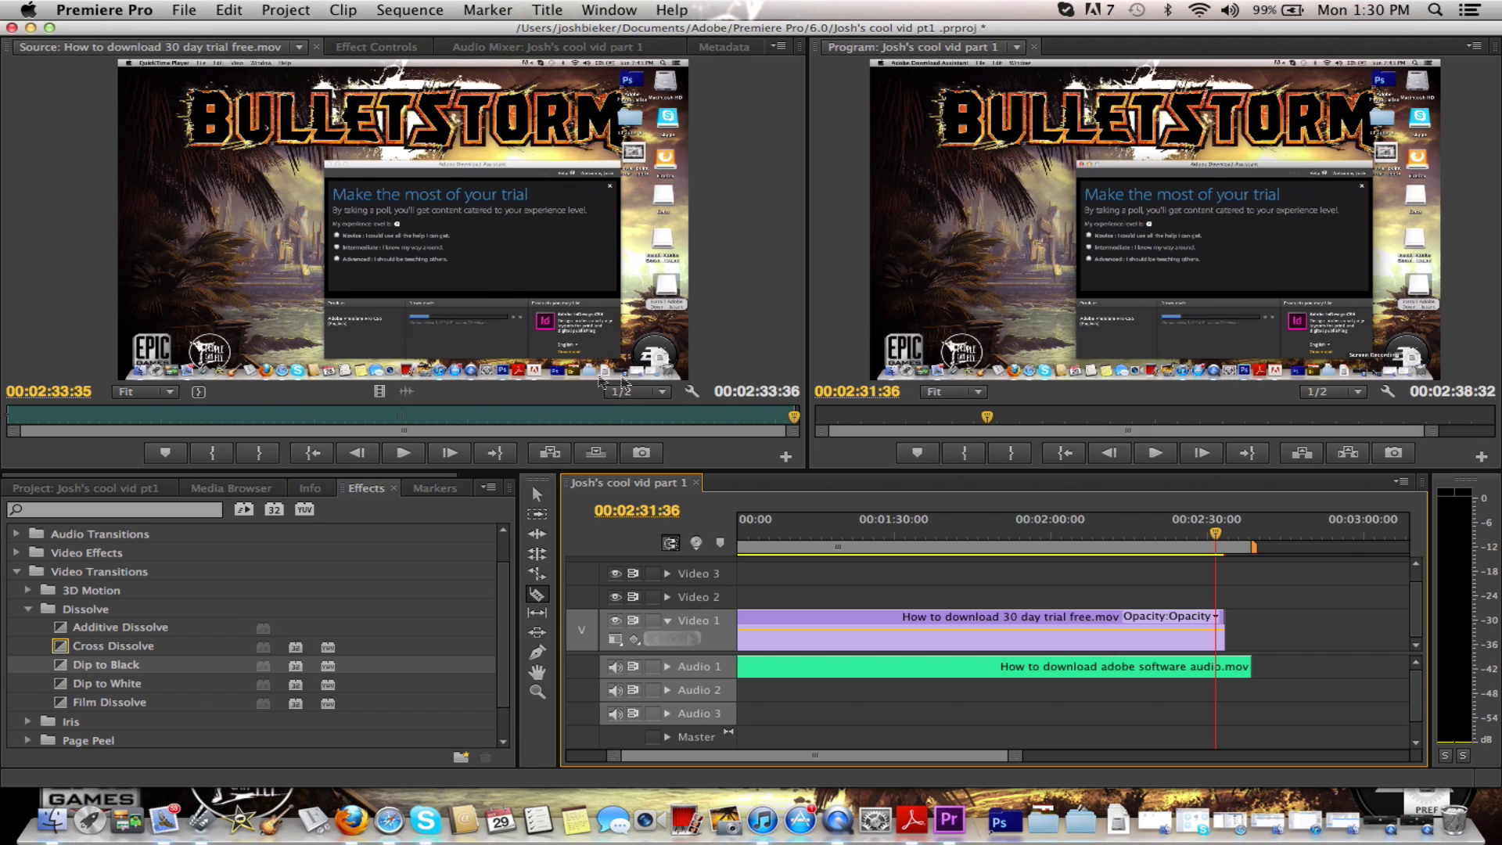
{"action": "left_click", "coordinate": [16, 571]}
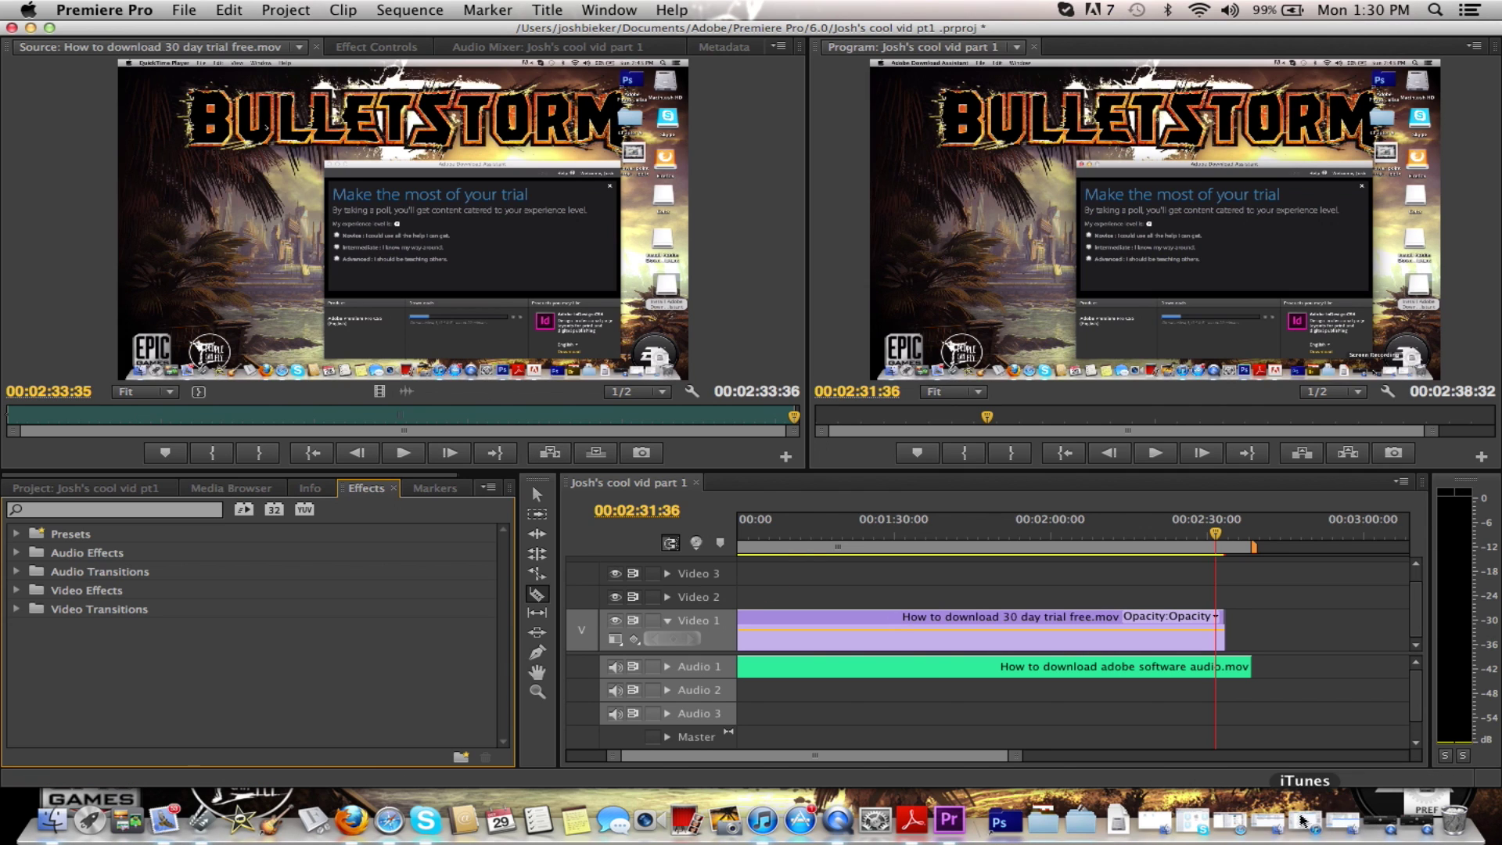
{"action": "left_click", "coordinate": [1397, 827]}
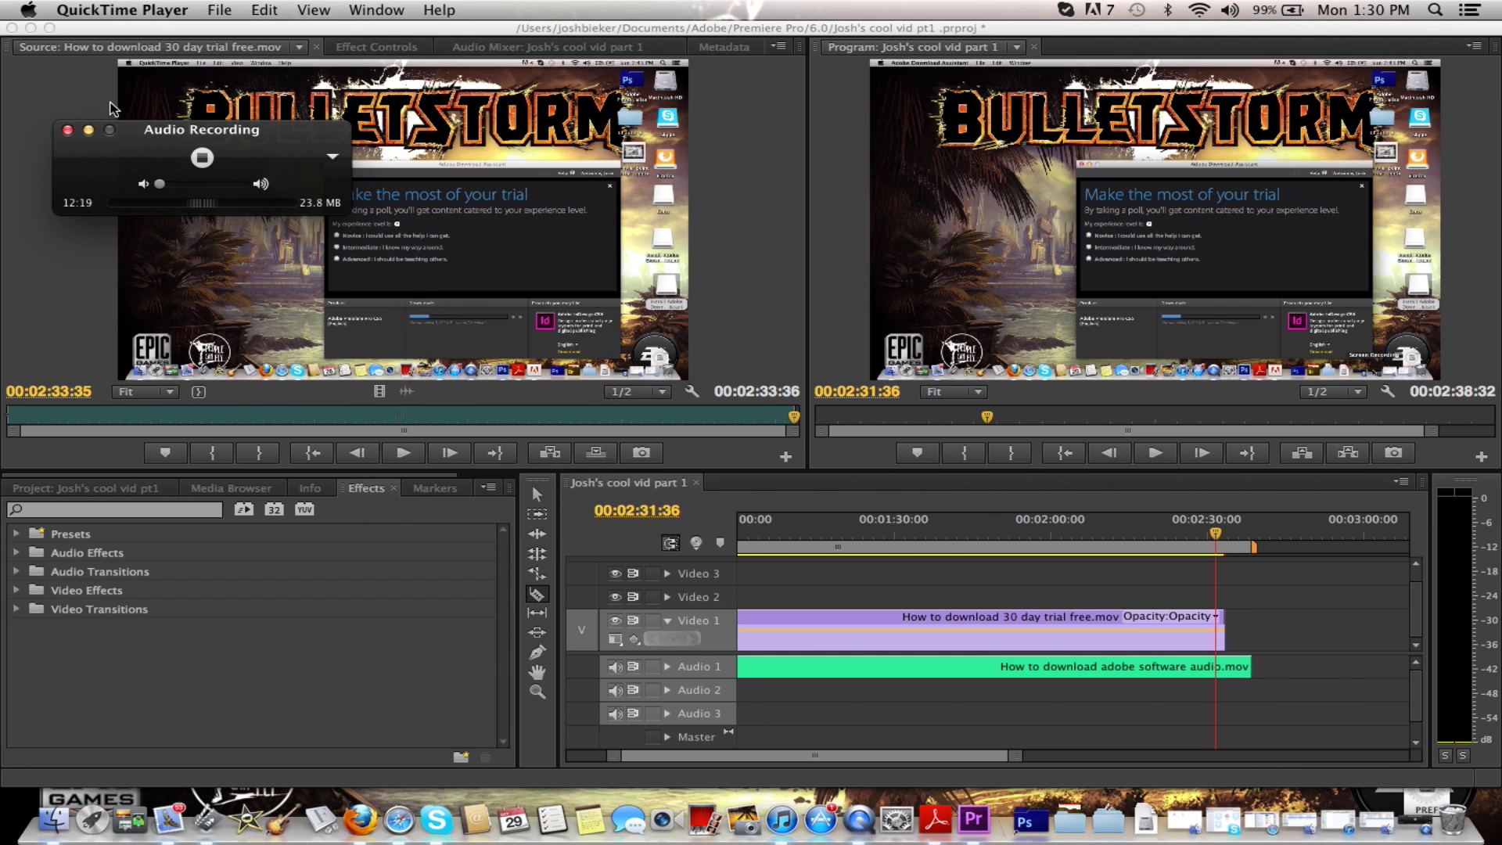
{"action": "left_click", "coordinate": [88, 129]}
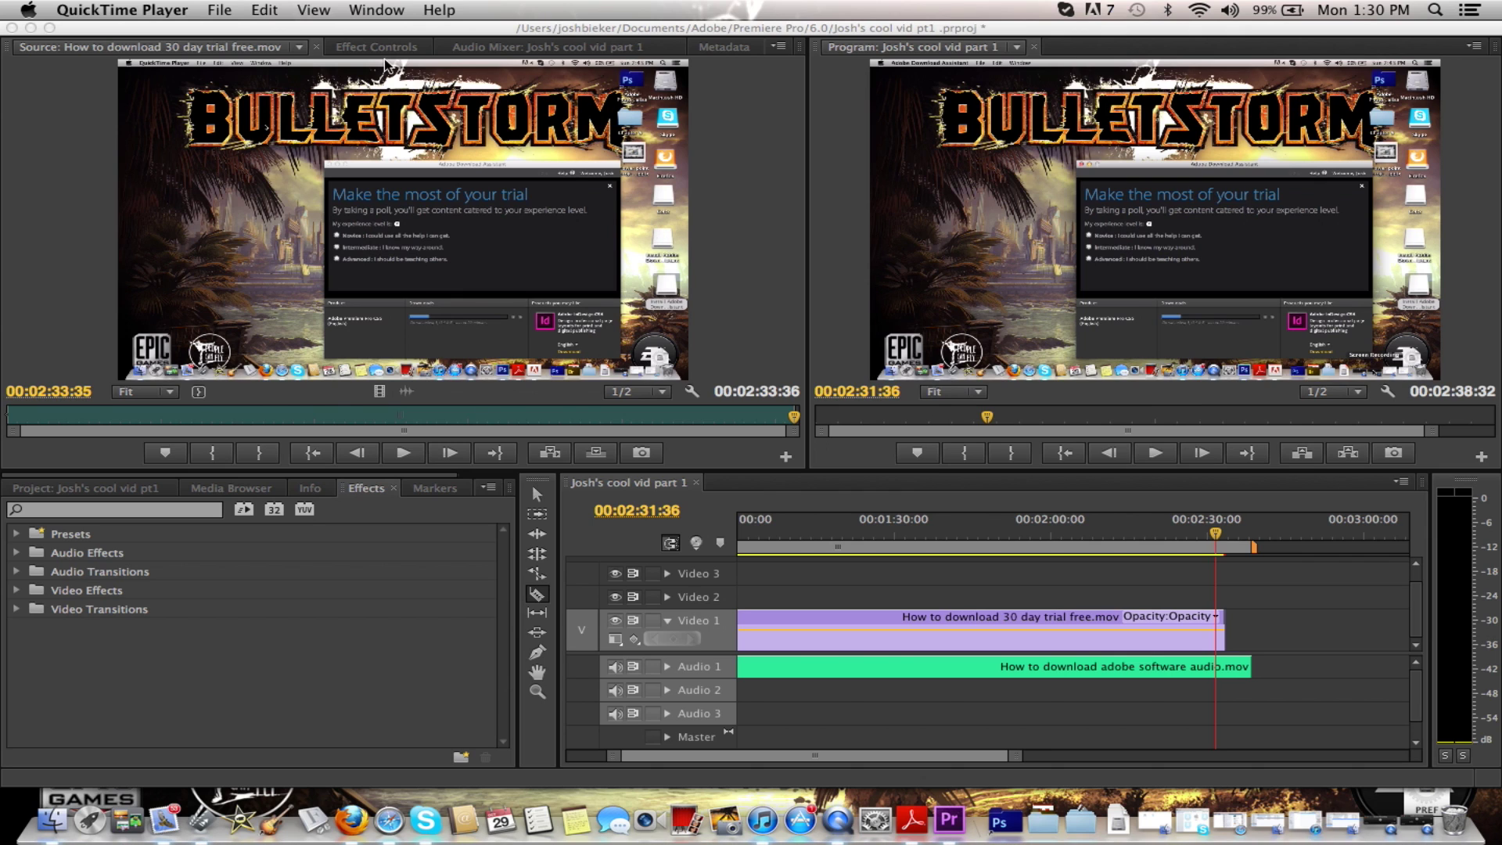
{"action": "left_click", "coordinate": [220, 9]}
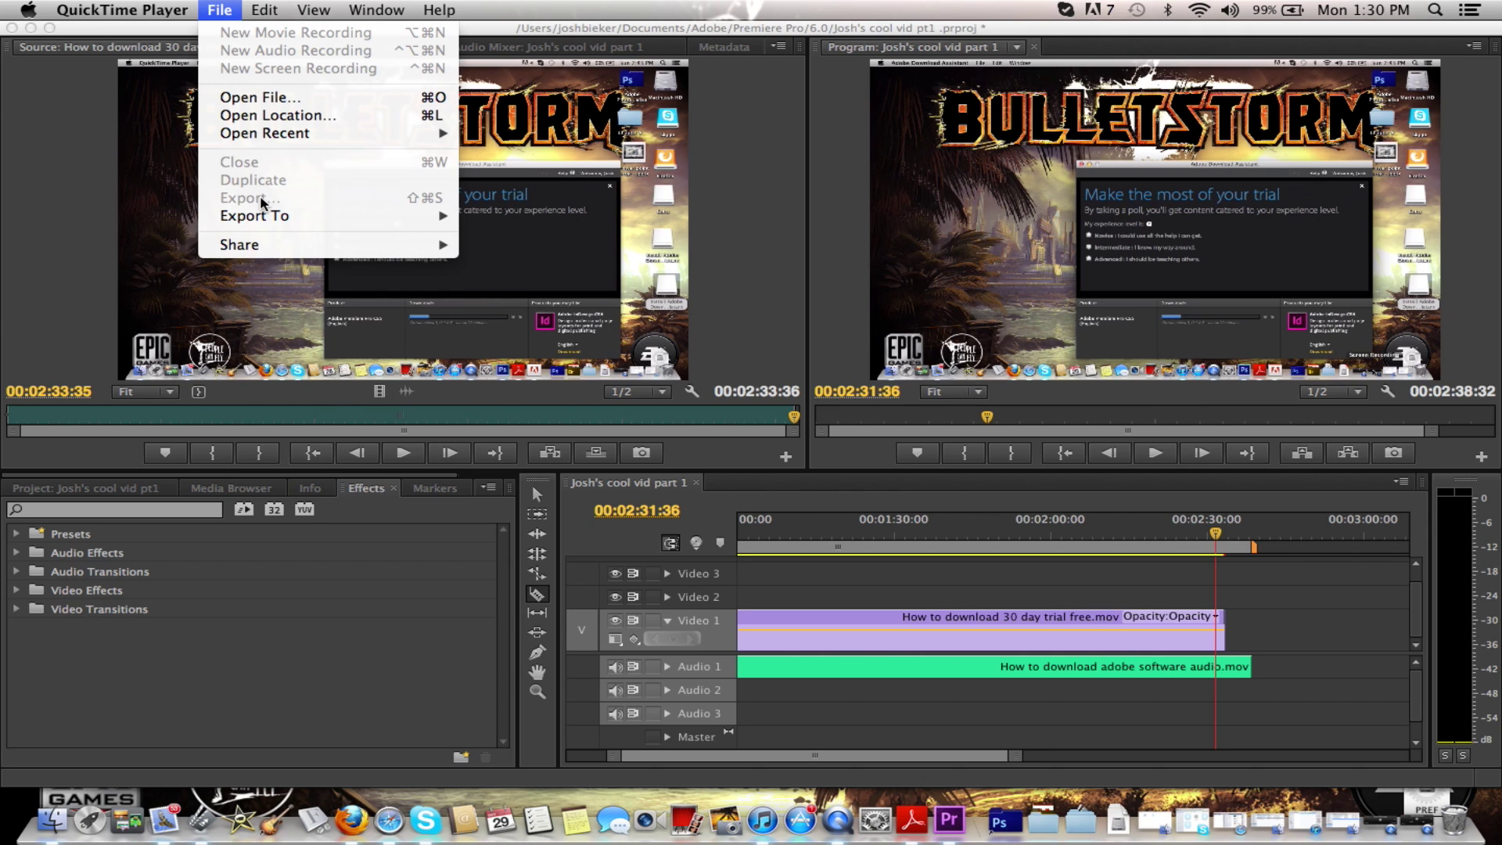
Step: Switch back to Premiere Pro and start rendering the sequence's entire work area, then cancel the render
{"action": "mouse_move", "coordinate": [258, 218]}
{"action": "mouse_move", "coordinate": [265, 10]}
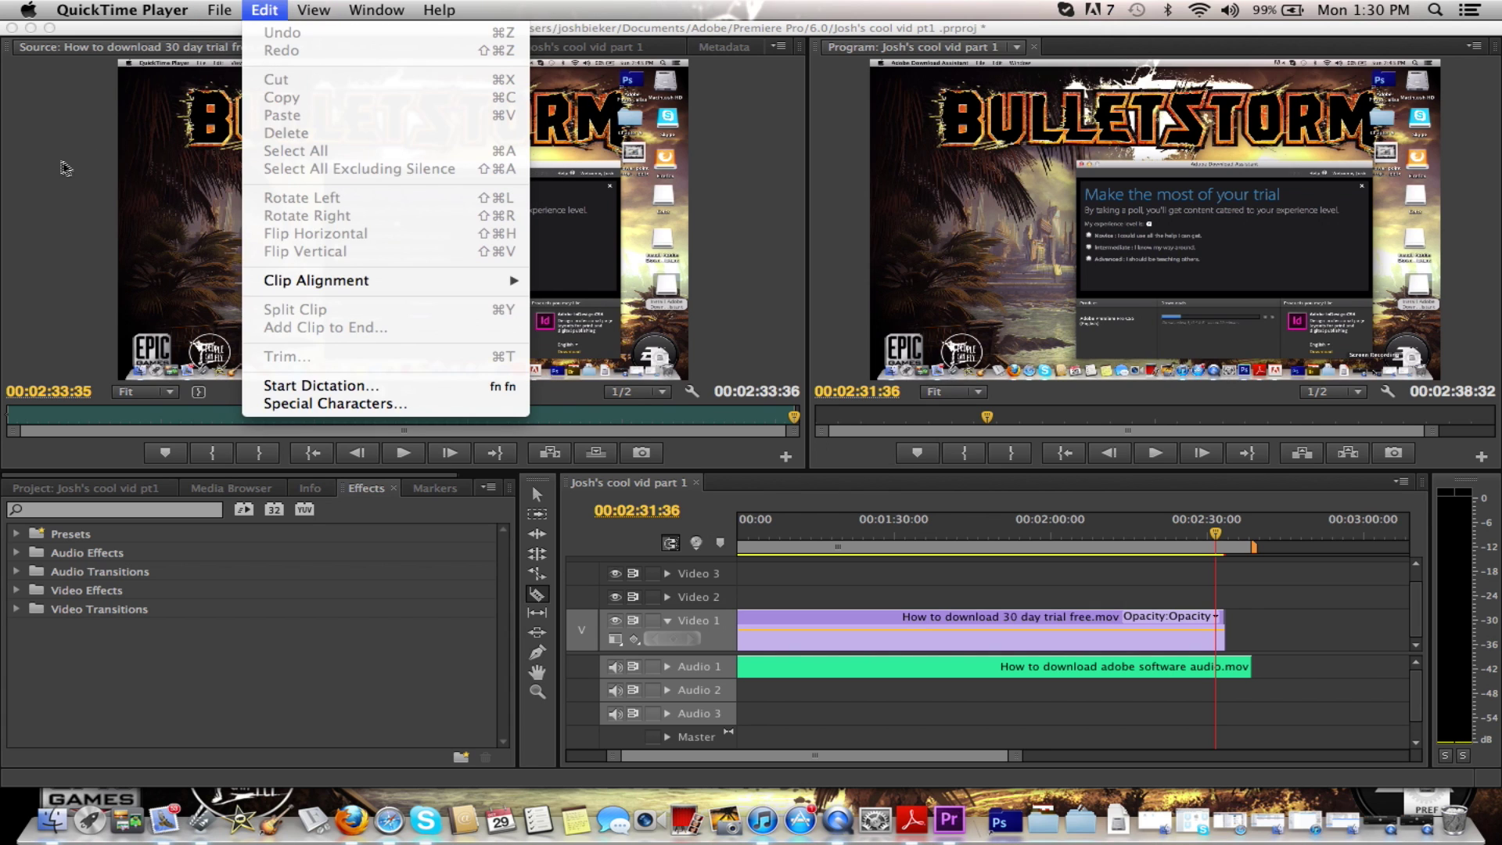
{"action": "left_click", "coordinate": [64, 162]}
{"action": "left_click", "coordinate": [169, 17]}
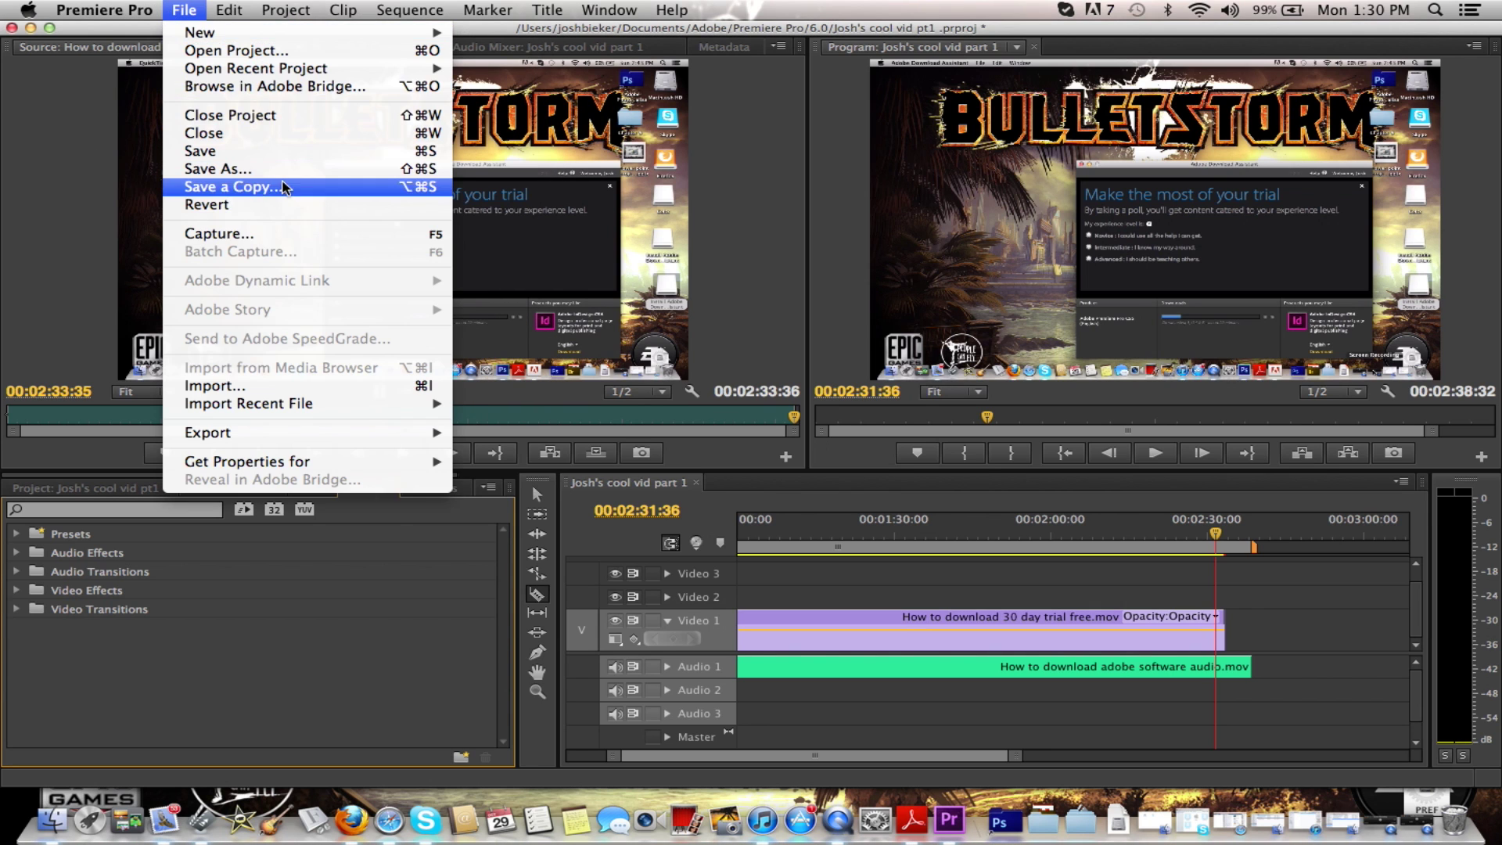
{"action": "mouse_move", "coordinate": [228, 10]}
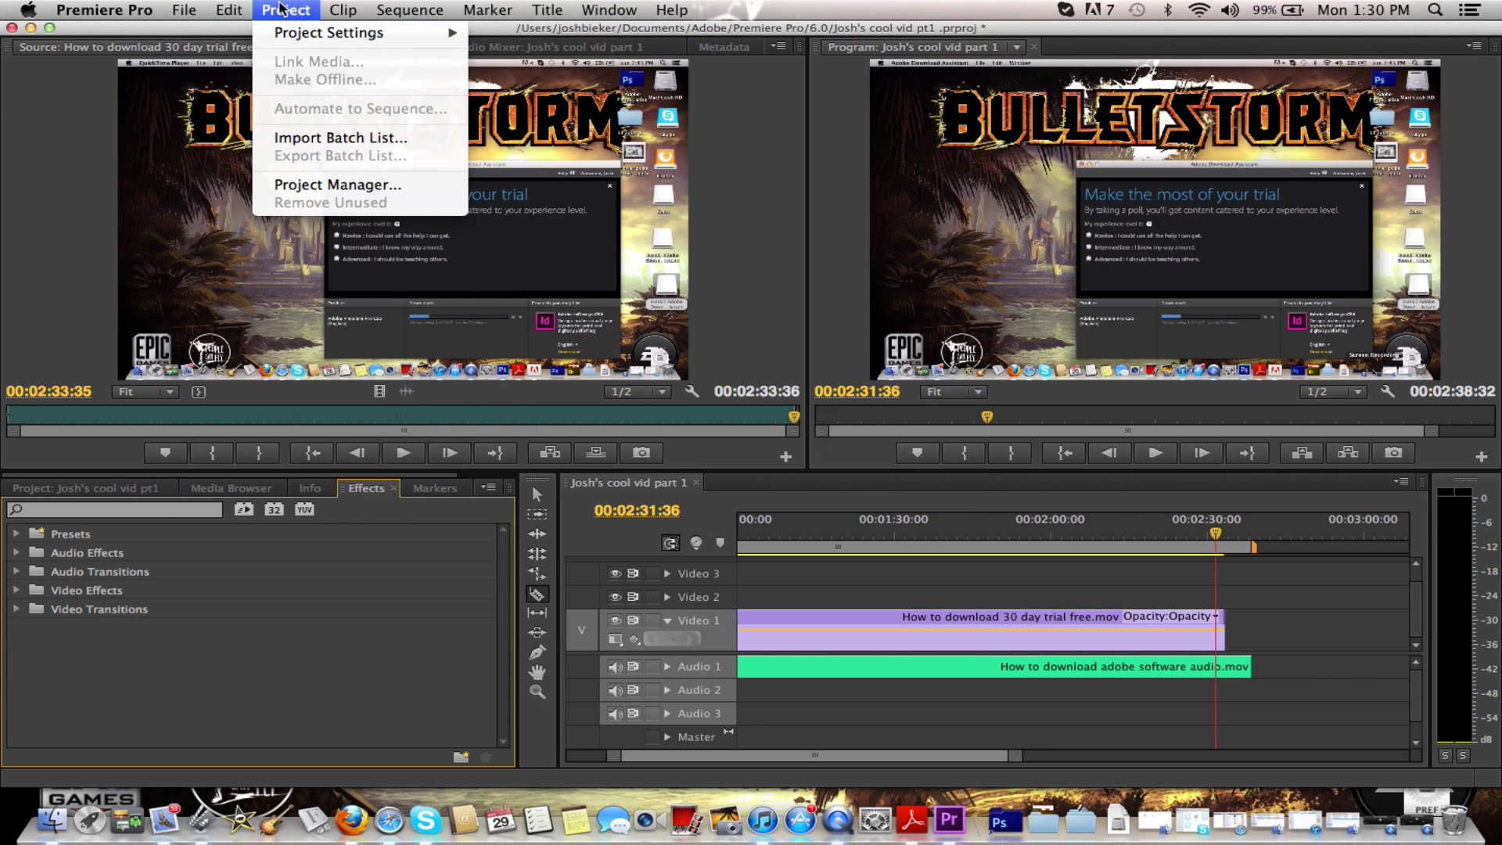
{"action": "mouse_move", "coordinate": [409, 9]}
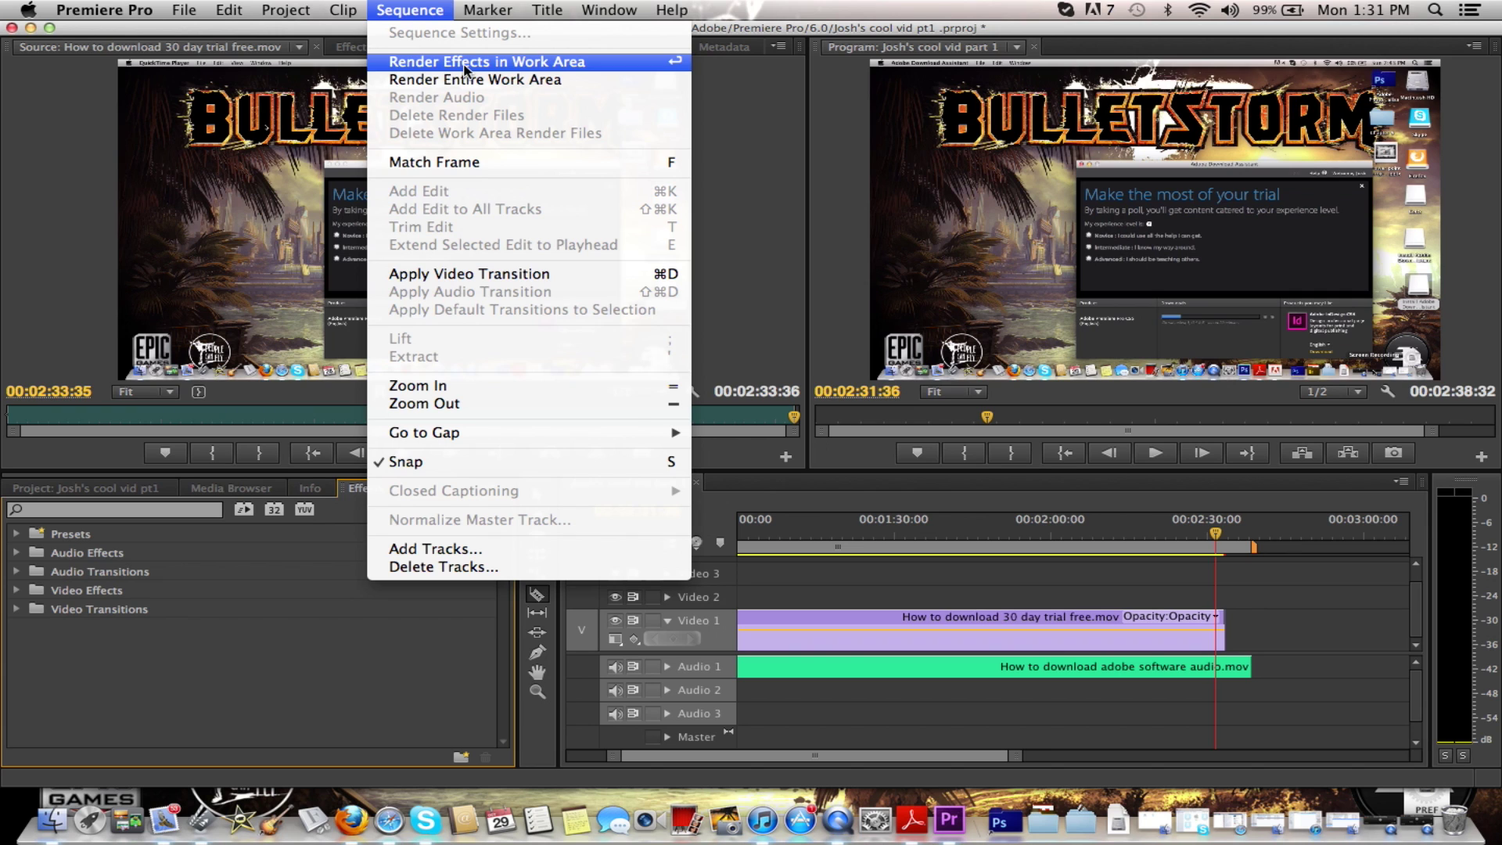
{"action": "left_click", "coordinate": [501, 81]}
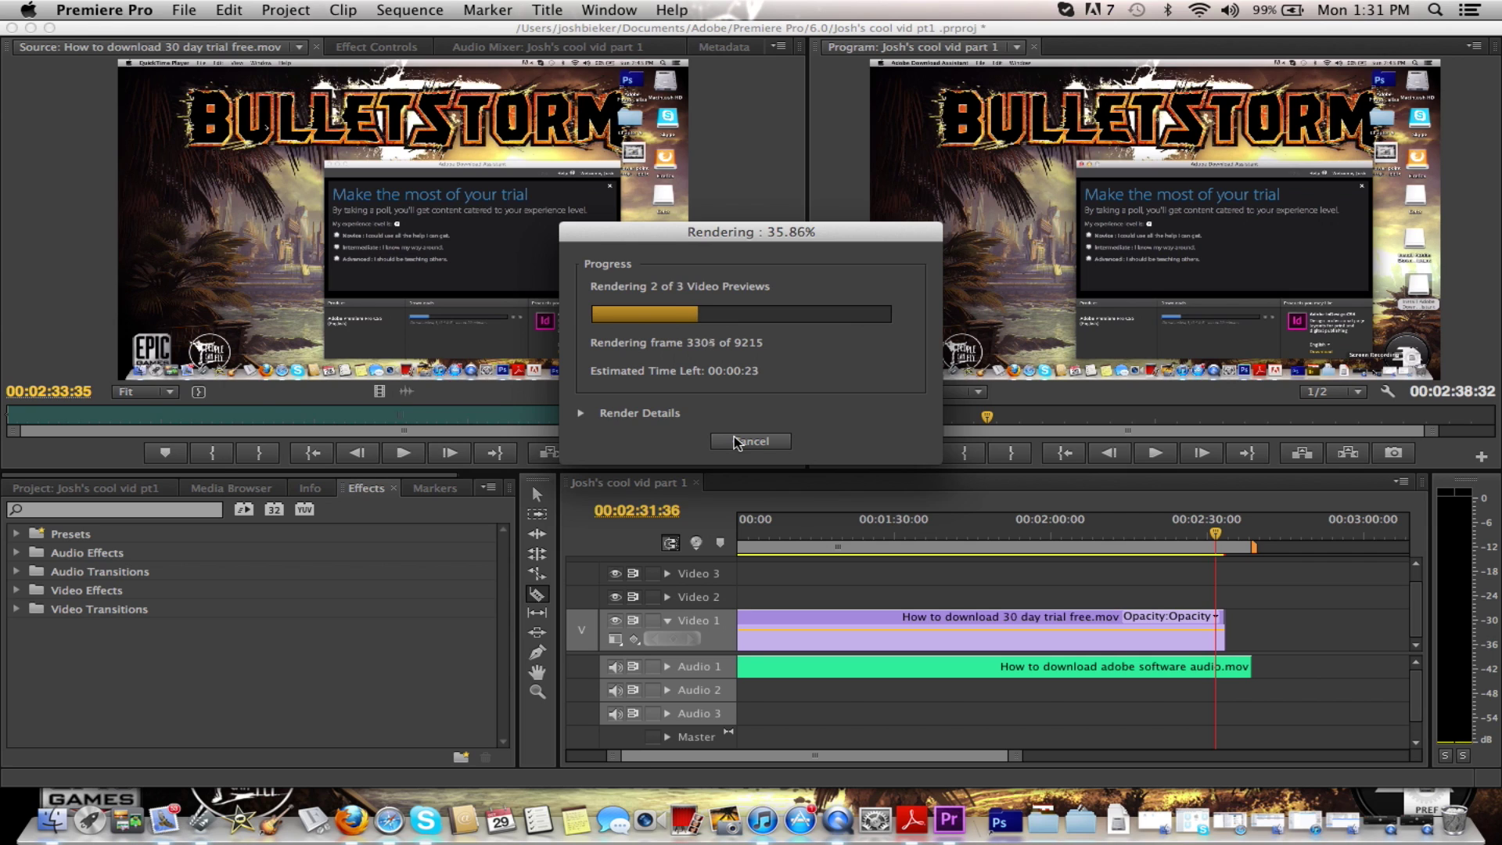
{"action": "left_click", "coordinate": [734, 443]}
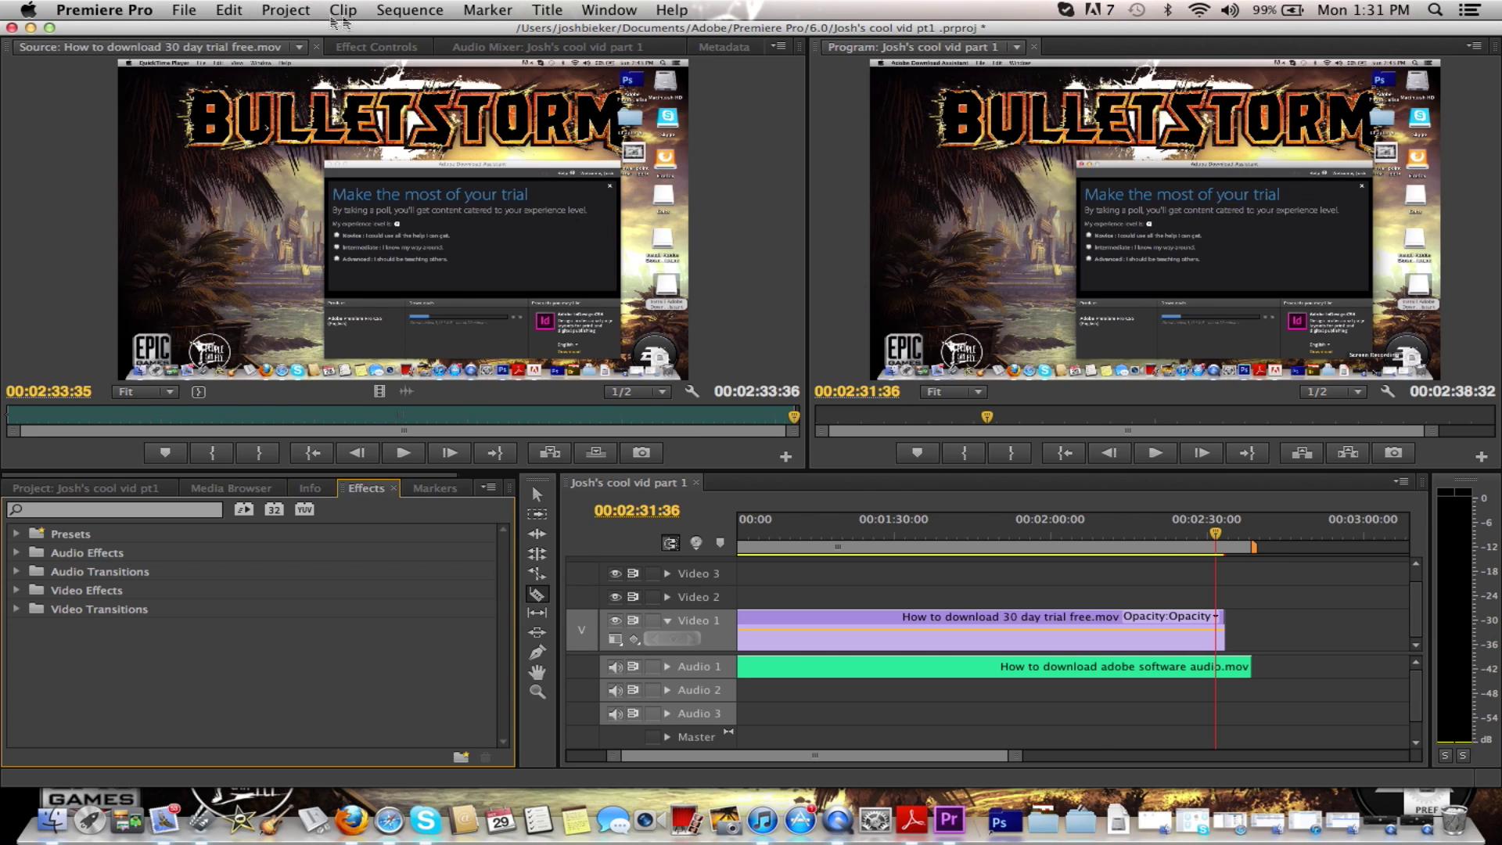
{"action": "left_click", "coordinate": [499, 12]}
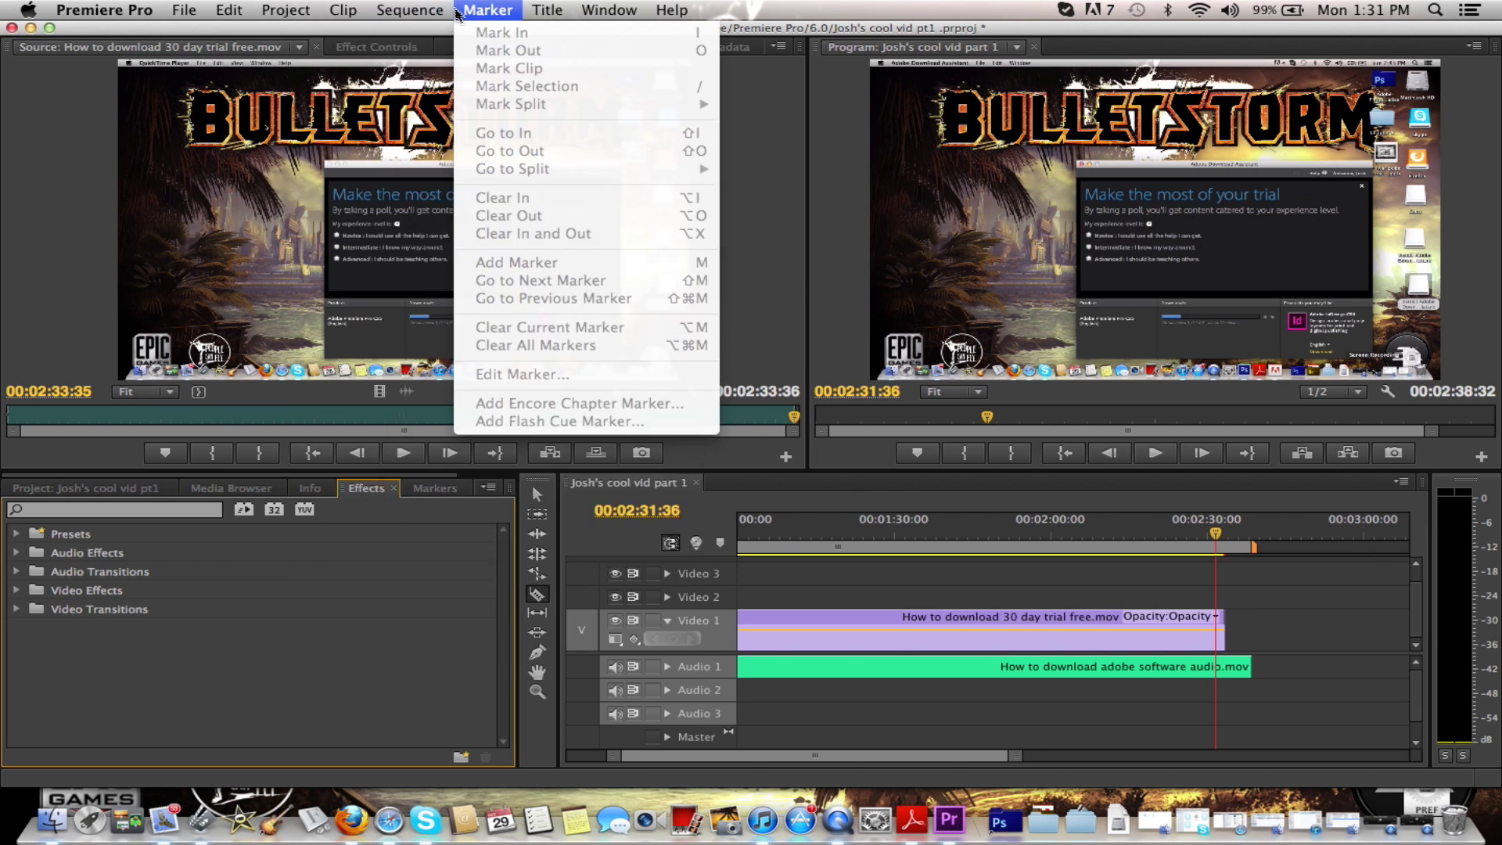
{"action": "mouse_move", "coordinate": [530, 17]}
{"action": "mouse_move", "coordinate": [274, 9]}
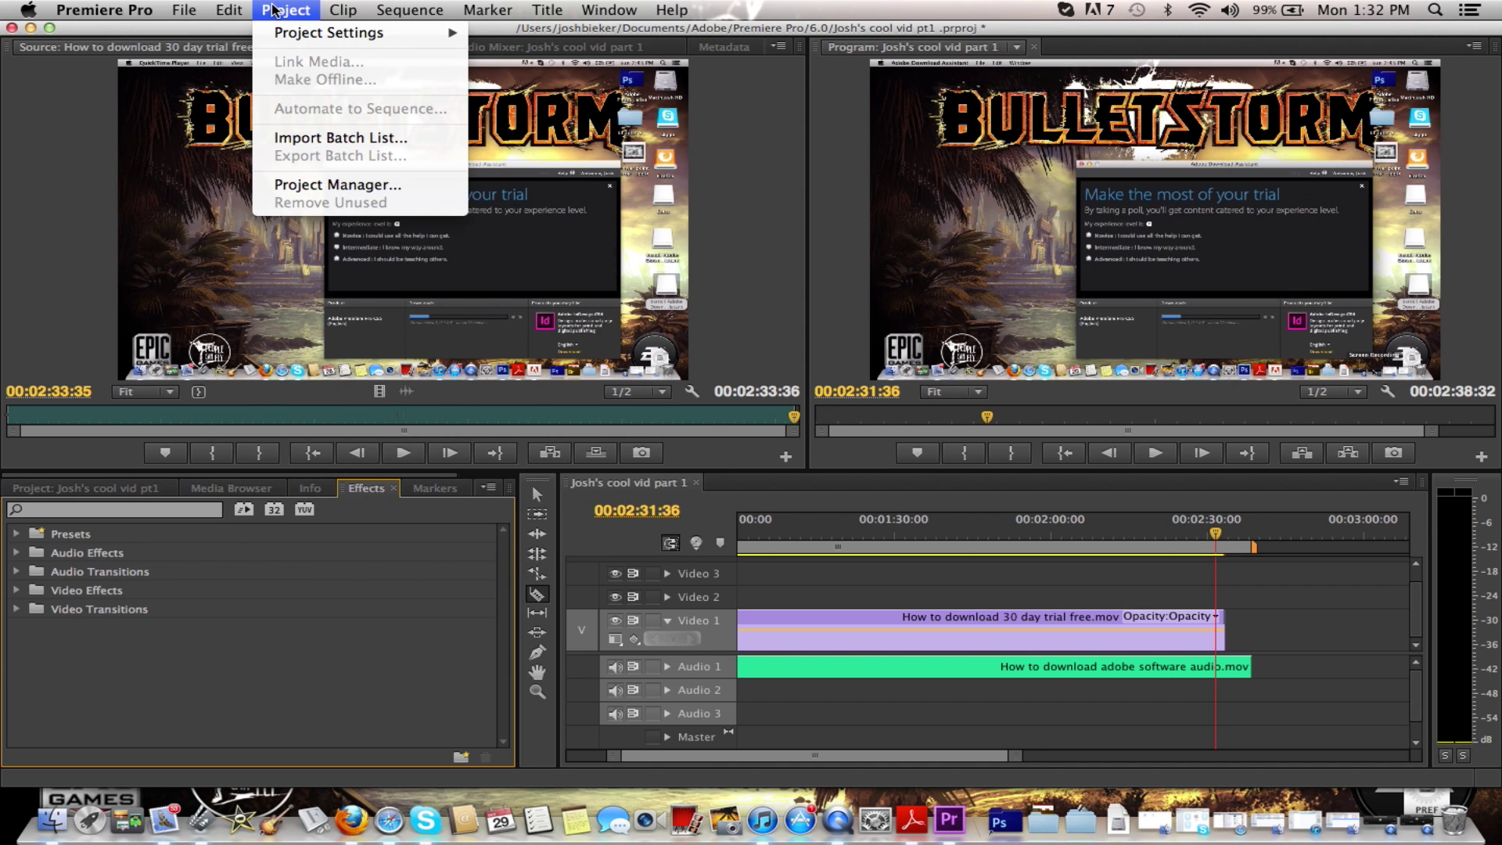
{"action": "mouse_move", "coordinate": [341, 9]}
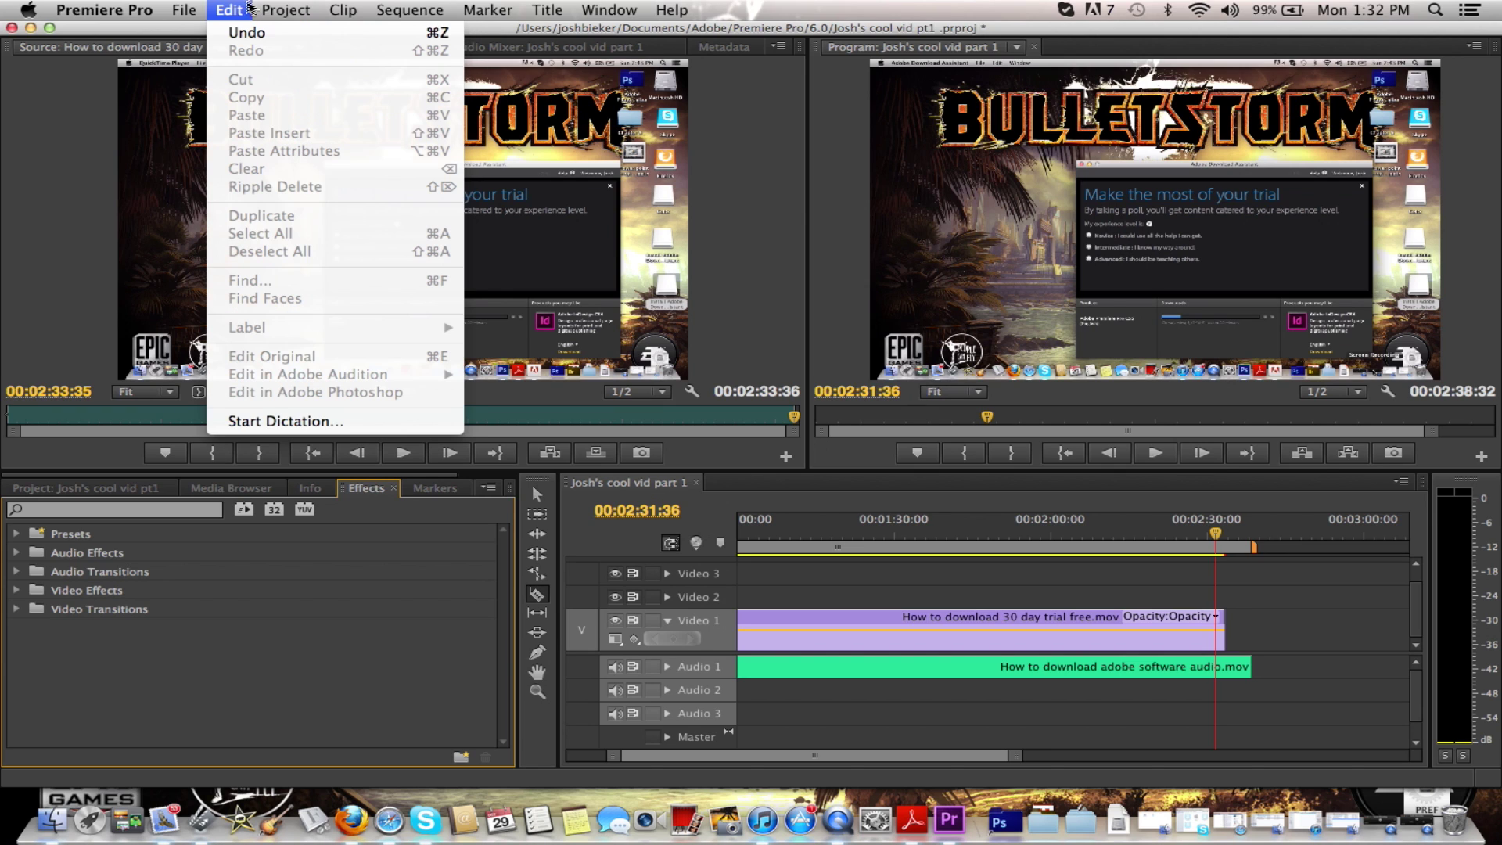
Step: Make the Source monitor active and open the media export settings for its clip
{"action": "mouse_move", "coordinate": [188, 9]}
{"action": "mouse_move", "coordinate": [245, 435]}
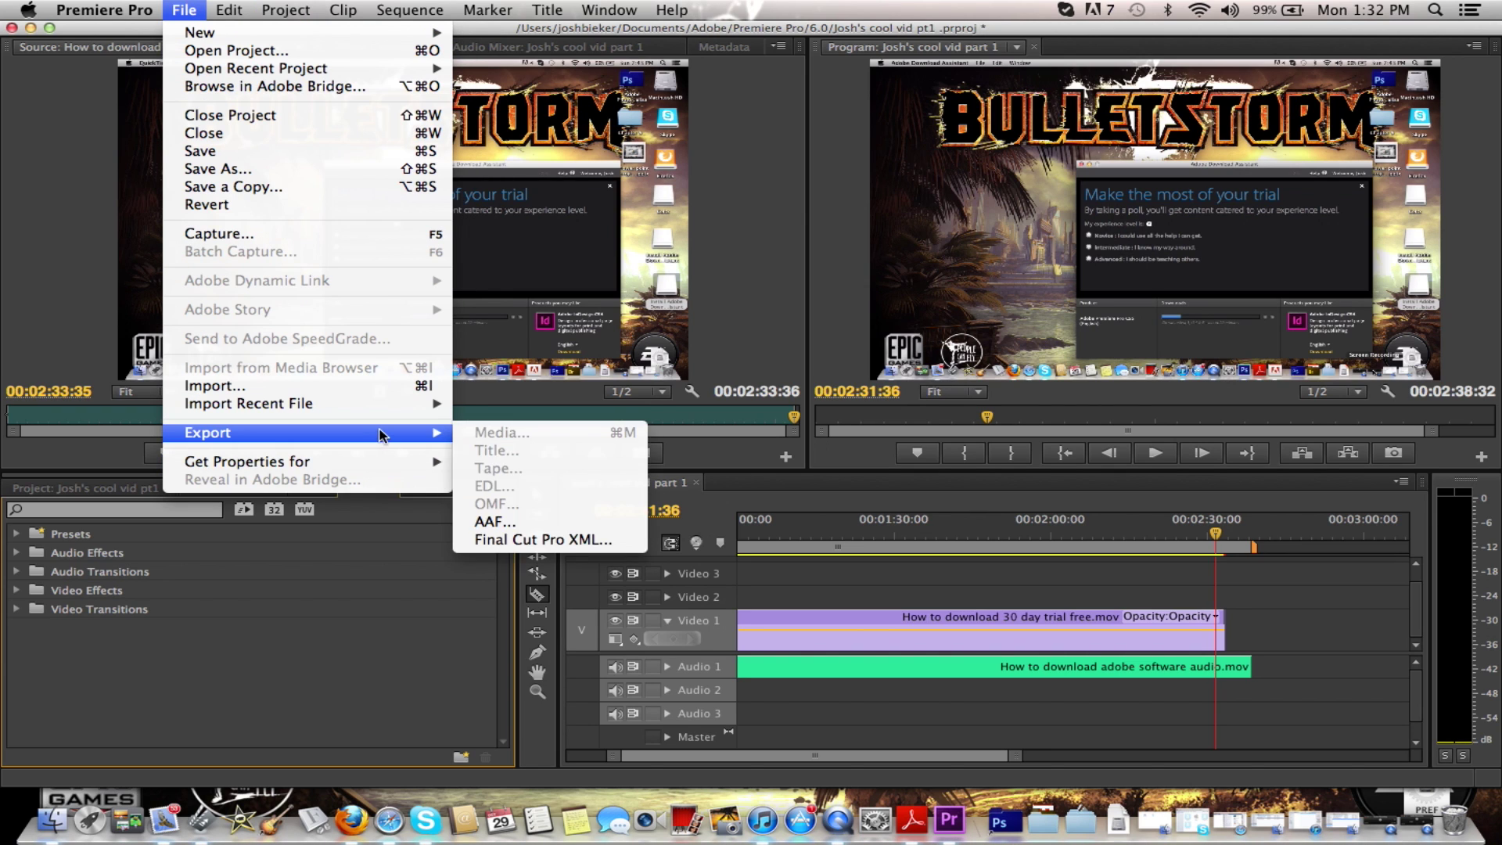
{"action": "double_click", "coordinate": [345, 554]}
{"action": "left_click", "coordinate": [113, 138]}
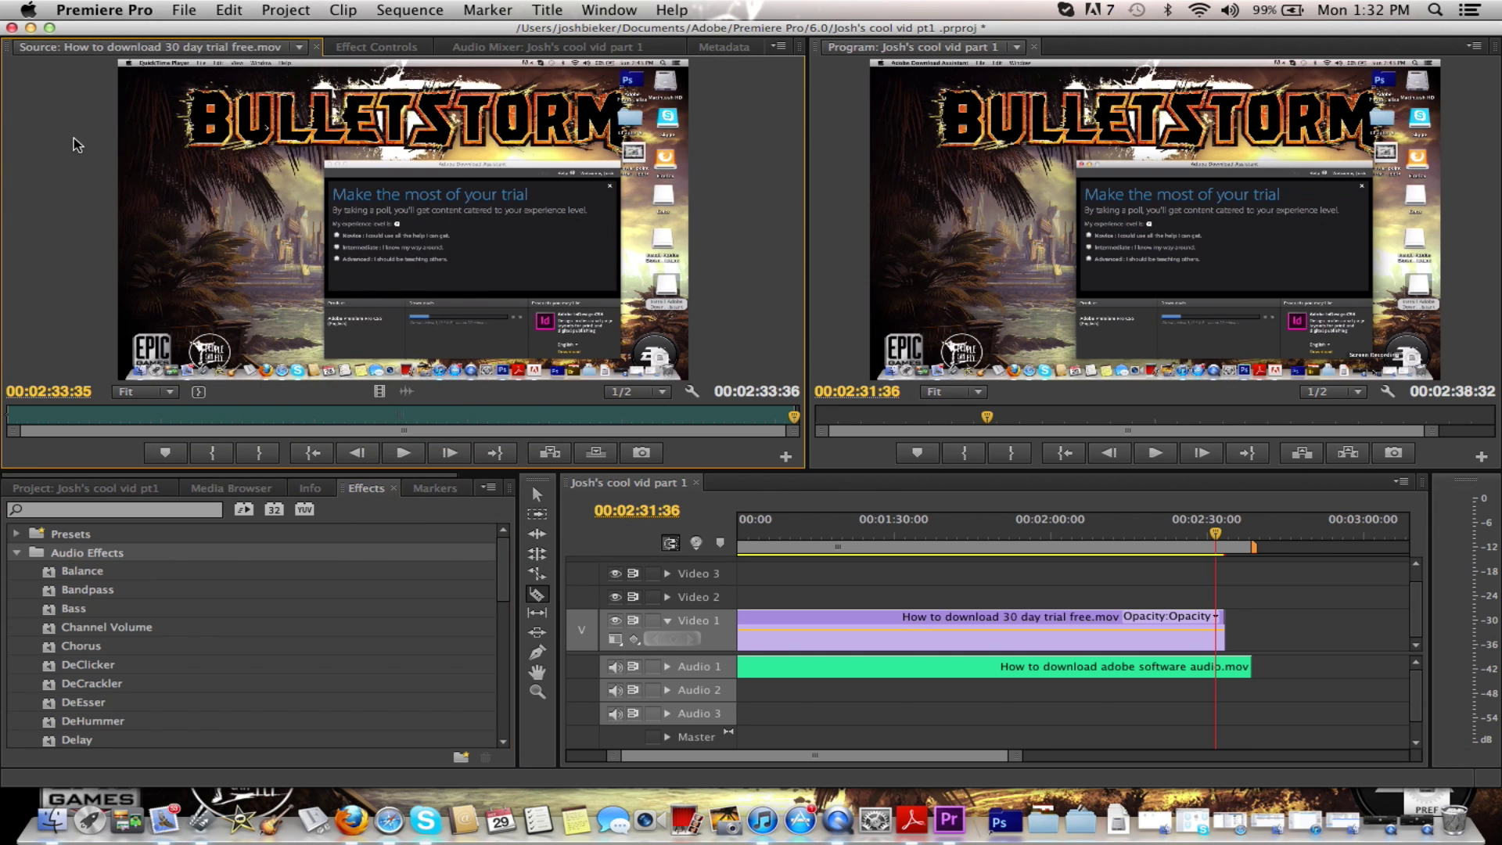
{"action": "left_click", "coordinate": [184, 10]}
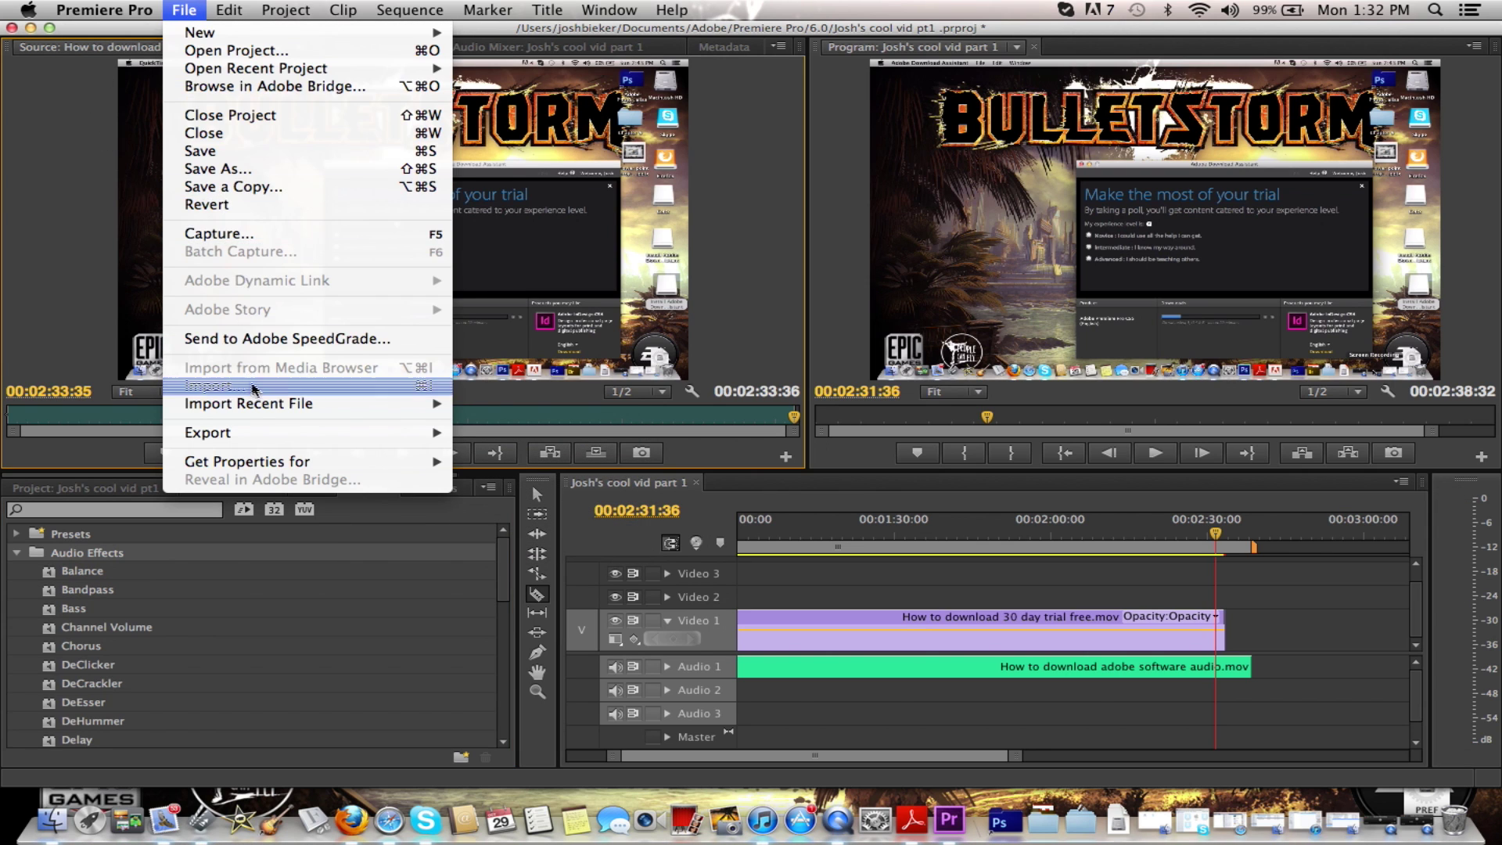
{"action": "mouse_move", "coordinate": [266, 440]}
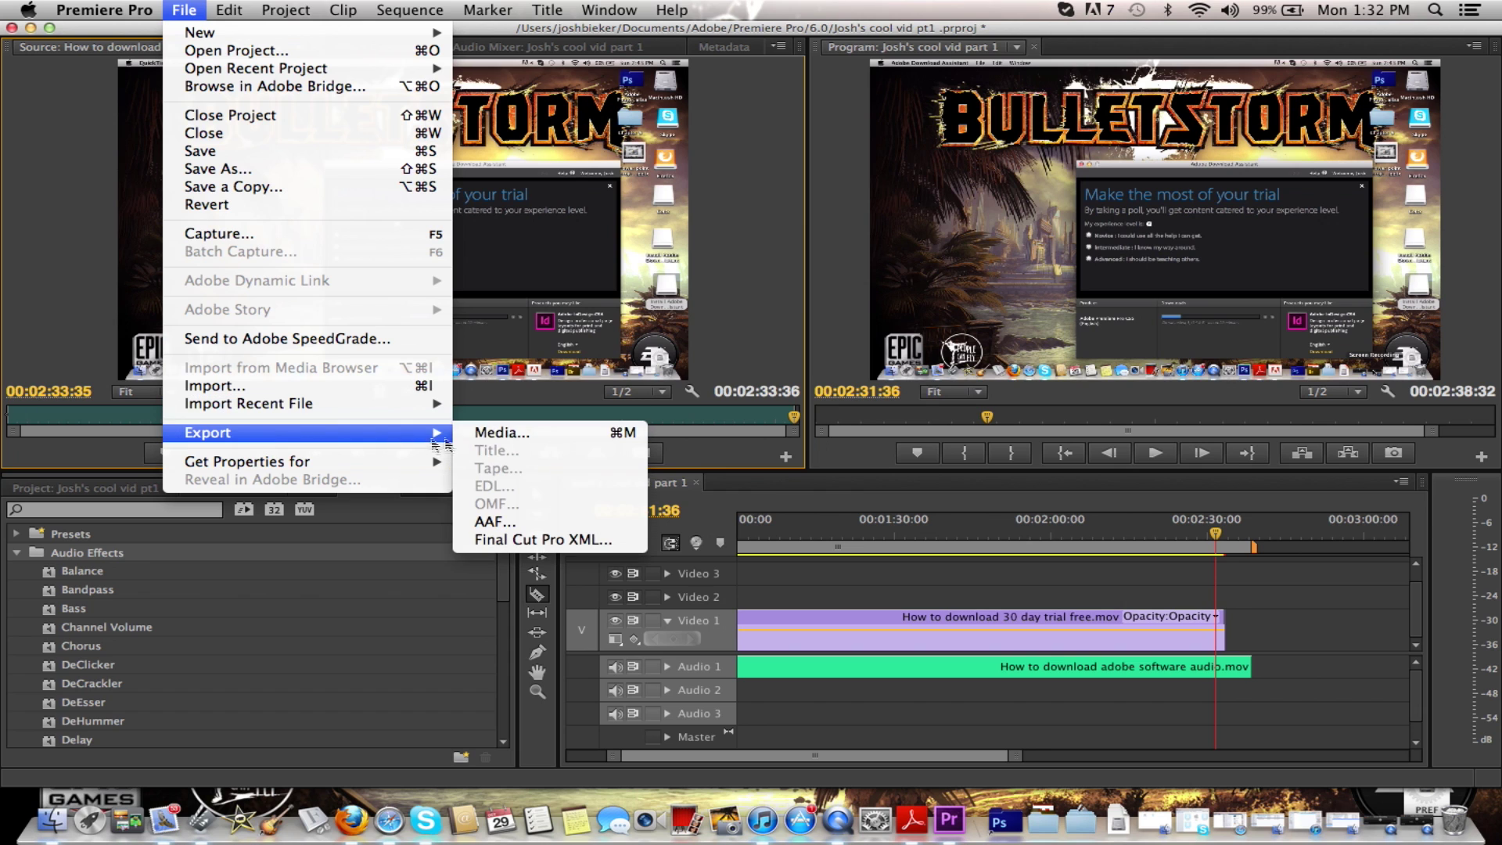
{"action": "left_click", "coordinate": [510, 432]}
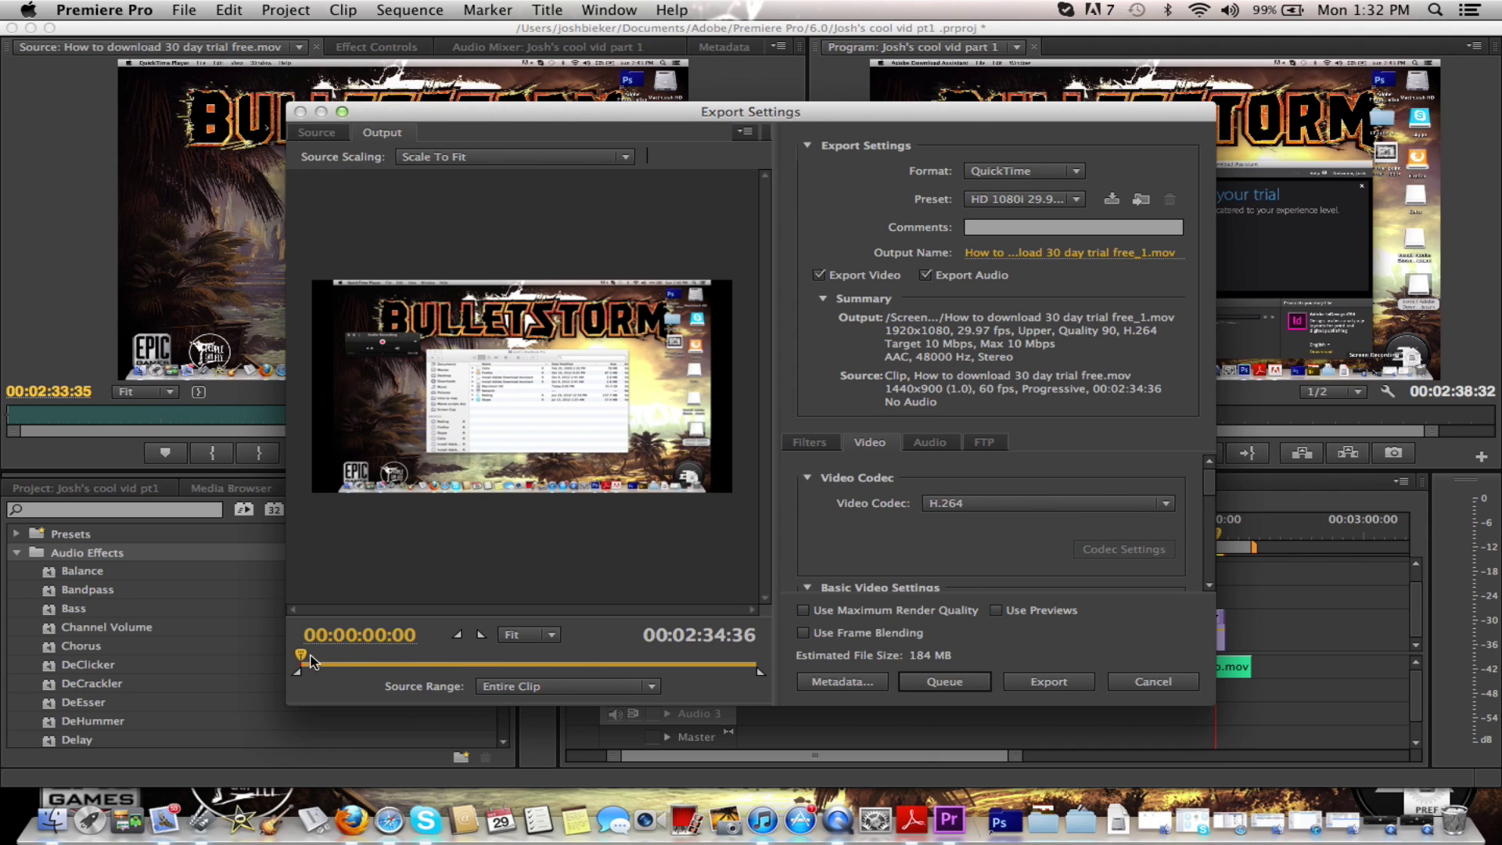
Step: Examine the export's preview zoom levels, output name and save location, and available formats, then close the export settings without exporting
{"action": "mouse_move", "coordinate": [301, 657]}
{"action": "left_mouse_down"}
{"action": "mouse_move", "coordinate": [549, 637]}
{"action": "mouse_move", "coordinate": [743, 648]}
{"action": "mouse_move", "coordinate": [476, 655]}
{"action": "mouse_move", "coordinate": [284, 640]}
{"action": "left_mouse_up"}
{"action": "left_click", "coordinate": [532, 636]}
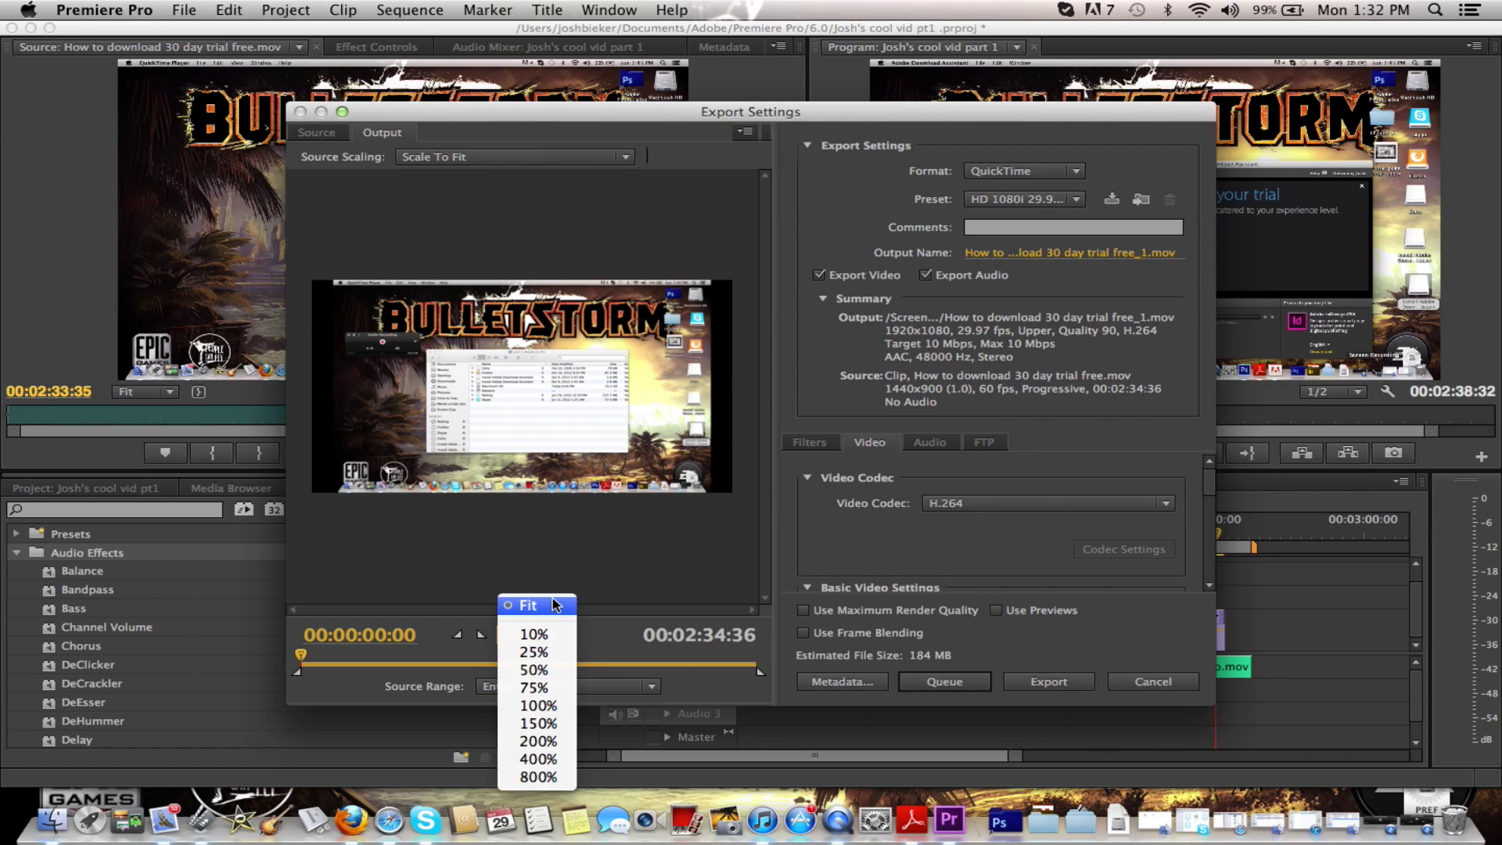
{"action": "left_click", "coordinate": [581, 533]}
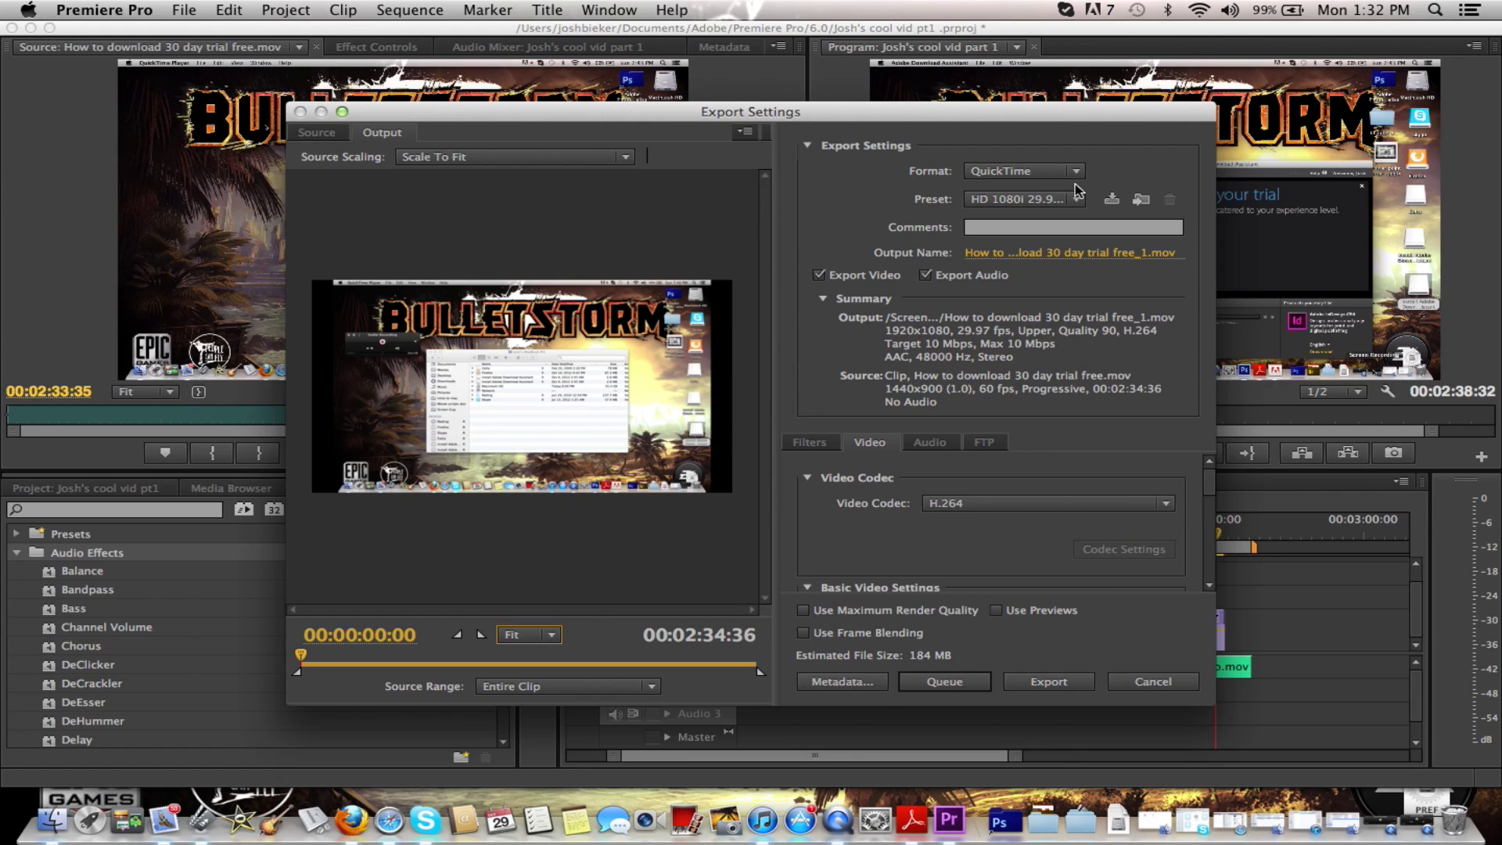
{"action": "left_click", "coordinate": [1051, 254]}
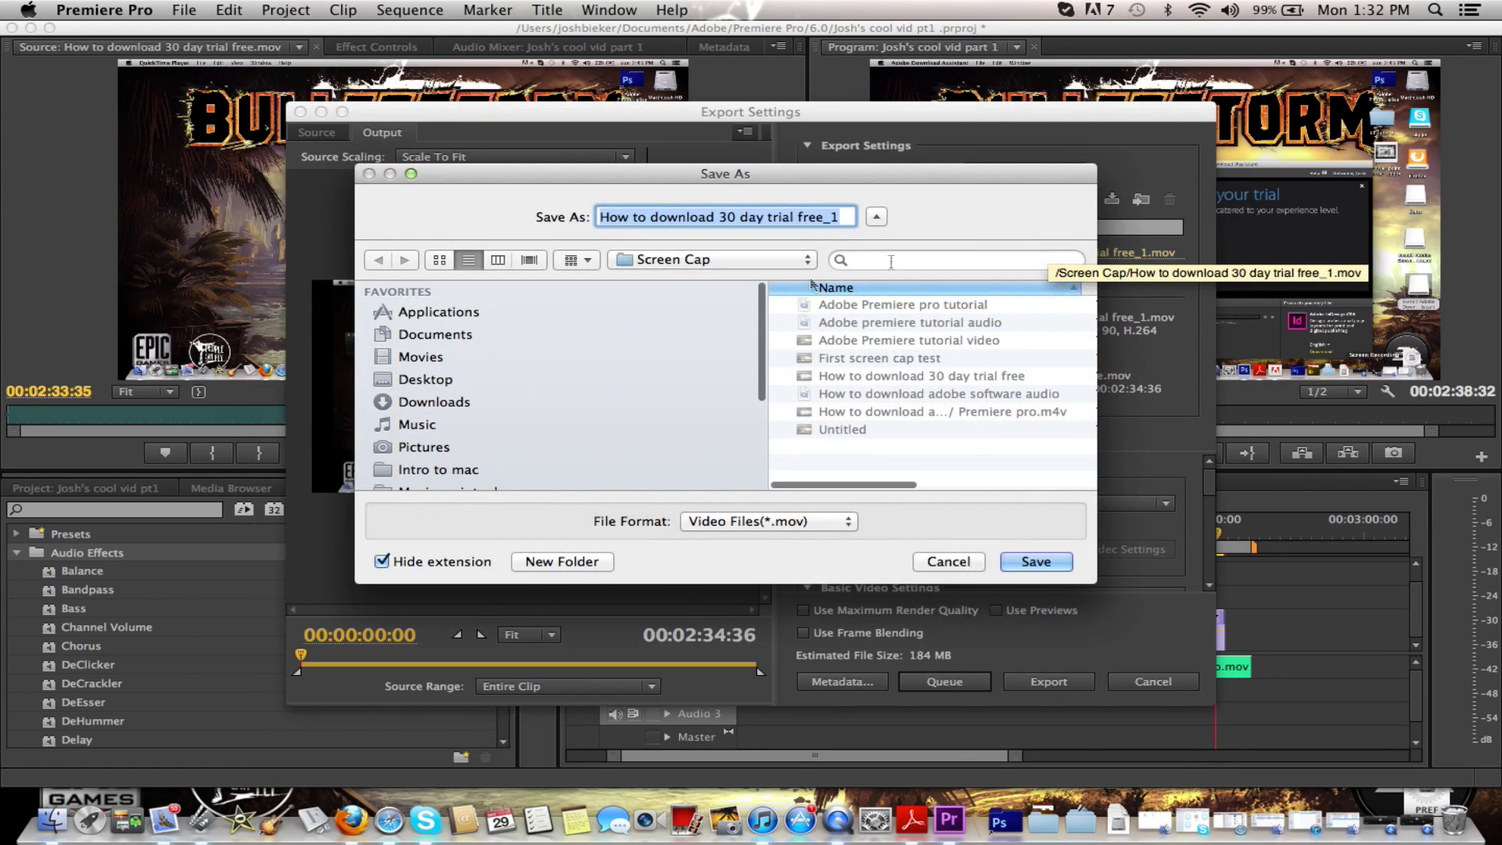
{"action": "scroll", "coordinate": [422, 407], "scroll_direction": "down", "scroll_amount": 5}
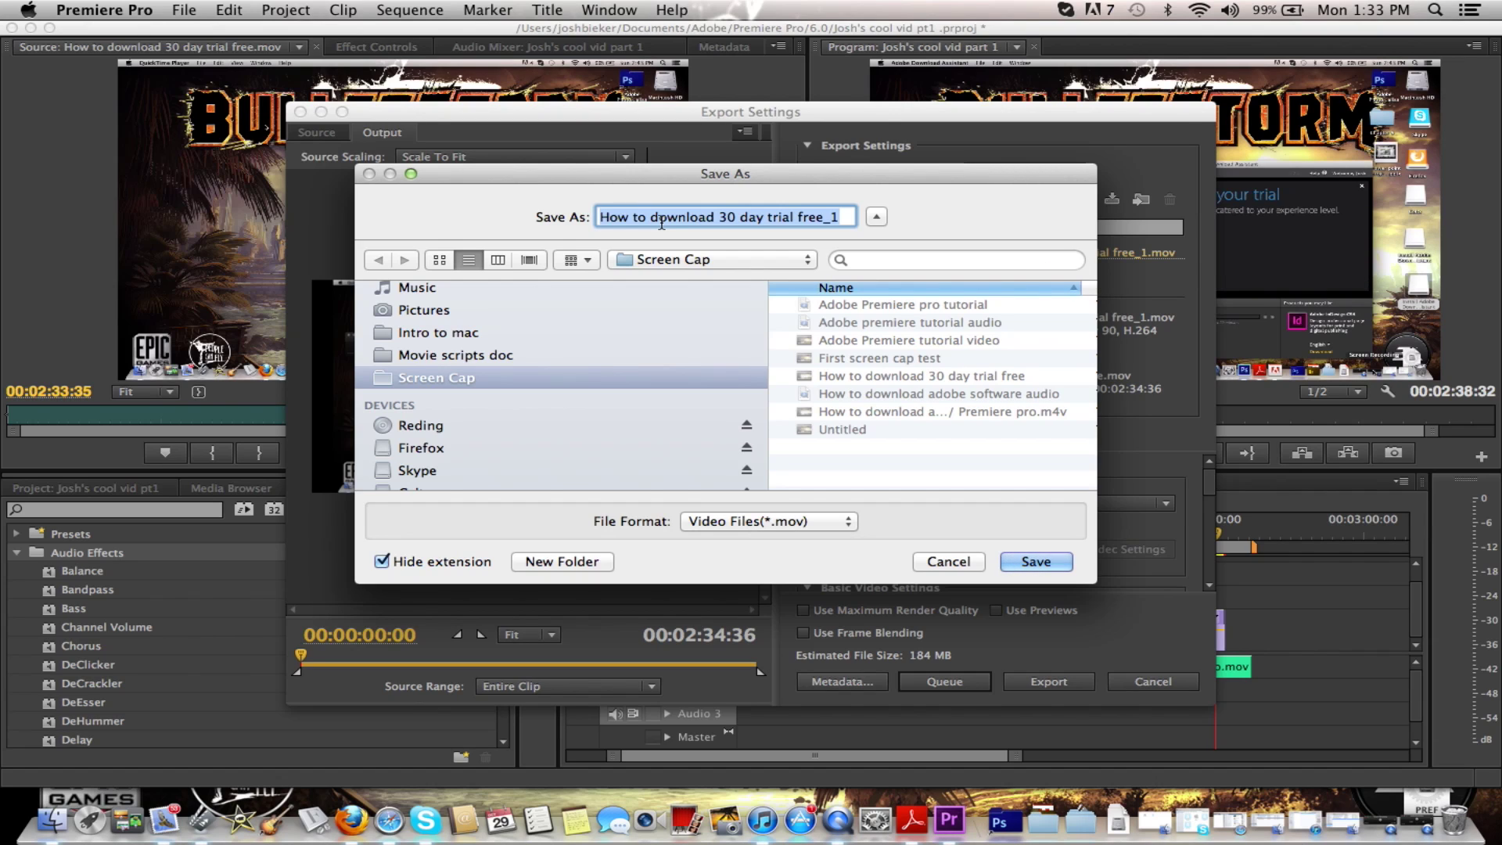
{"action": "left_click", "coordinate": [939, 560]}
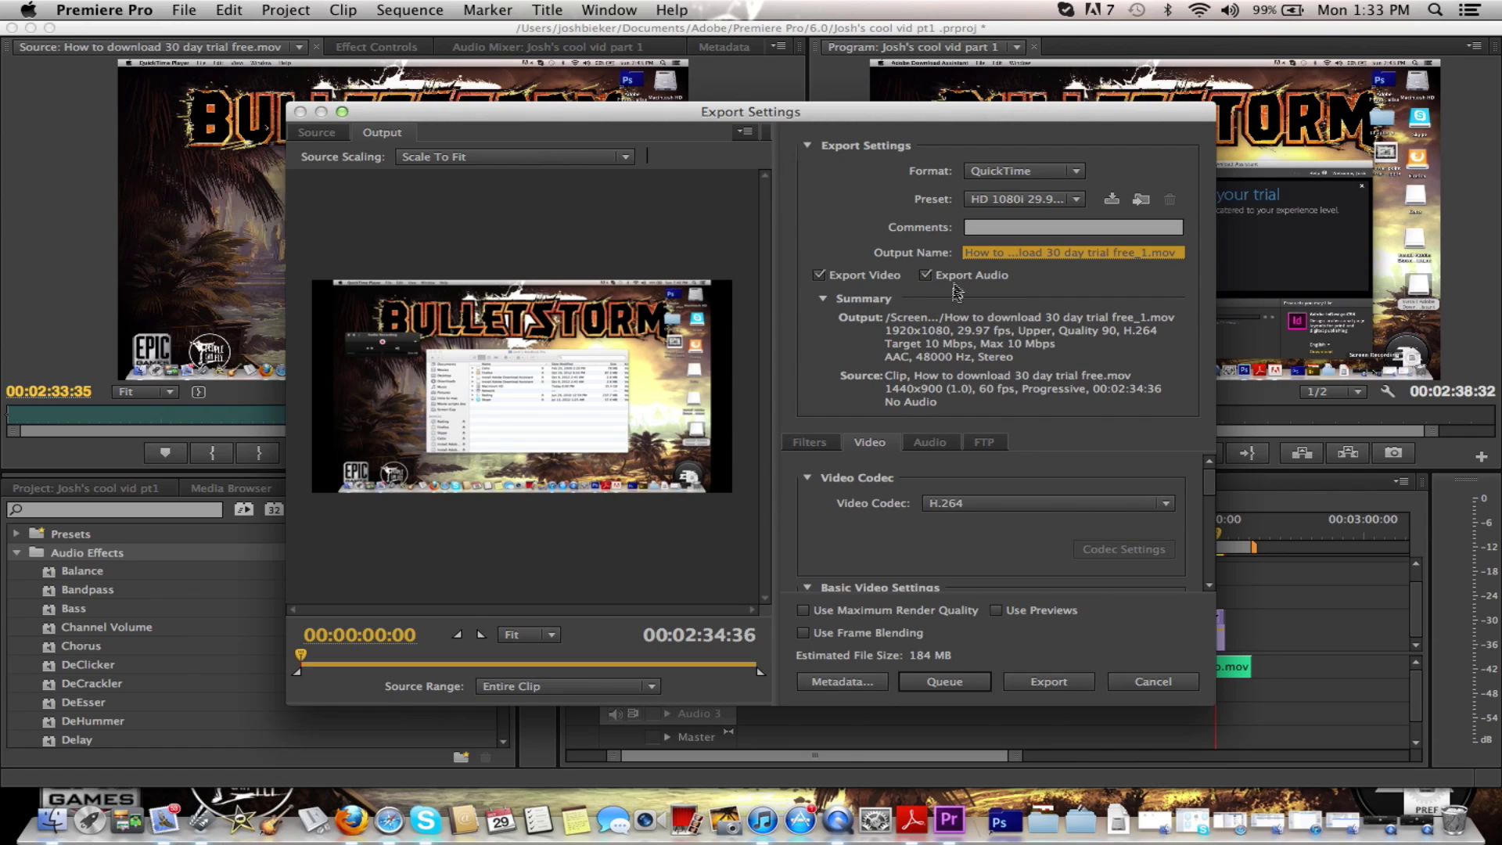
{"action": "left_click", "coordinate": [988, 174]}
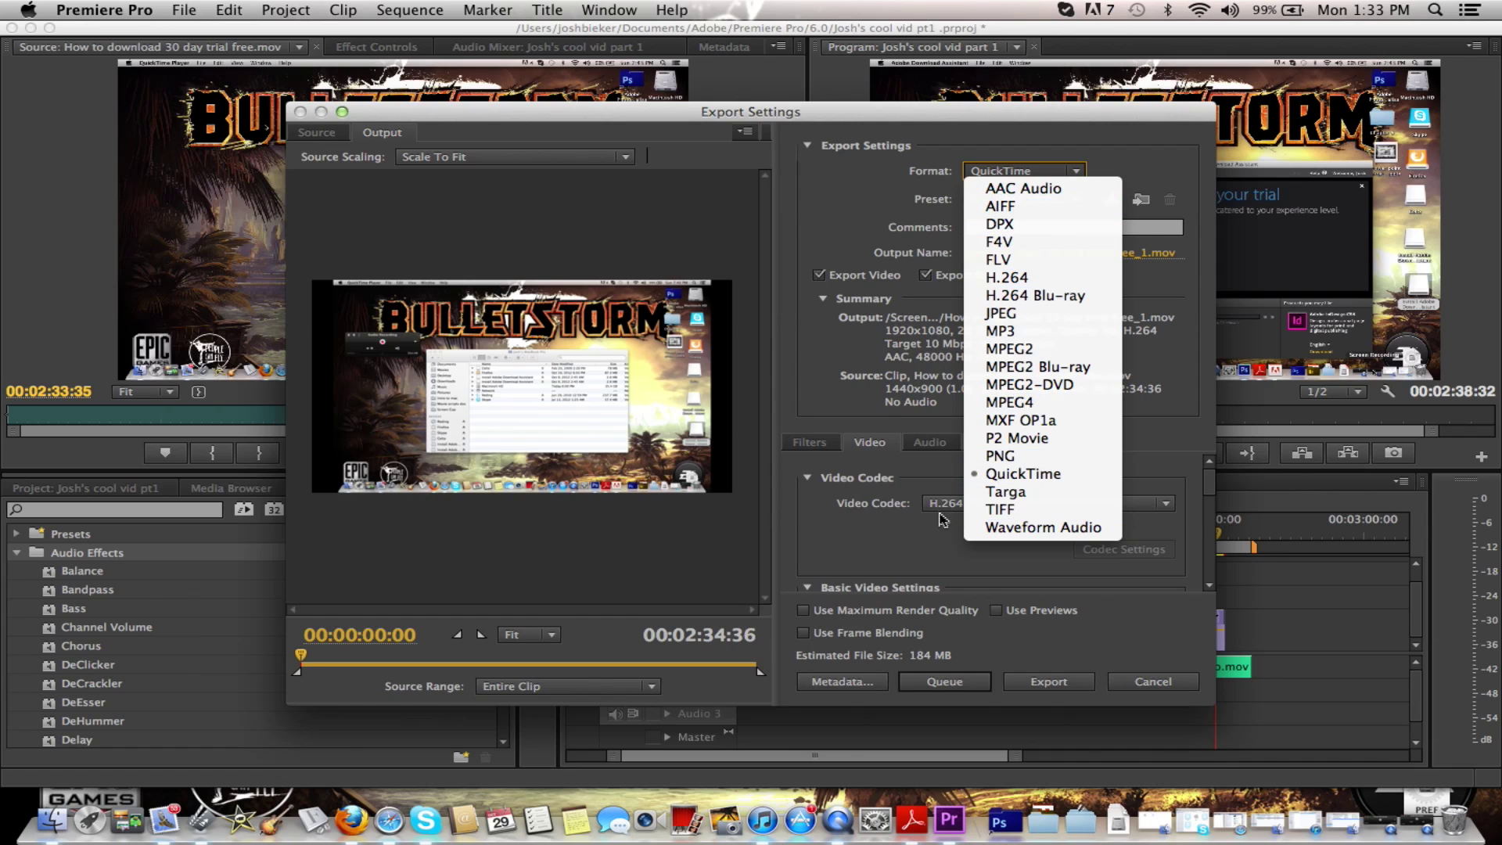
{"action": "left_click", "coordinate": [942, 547]}
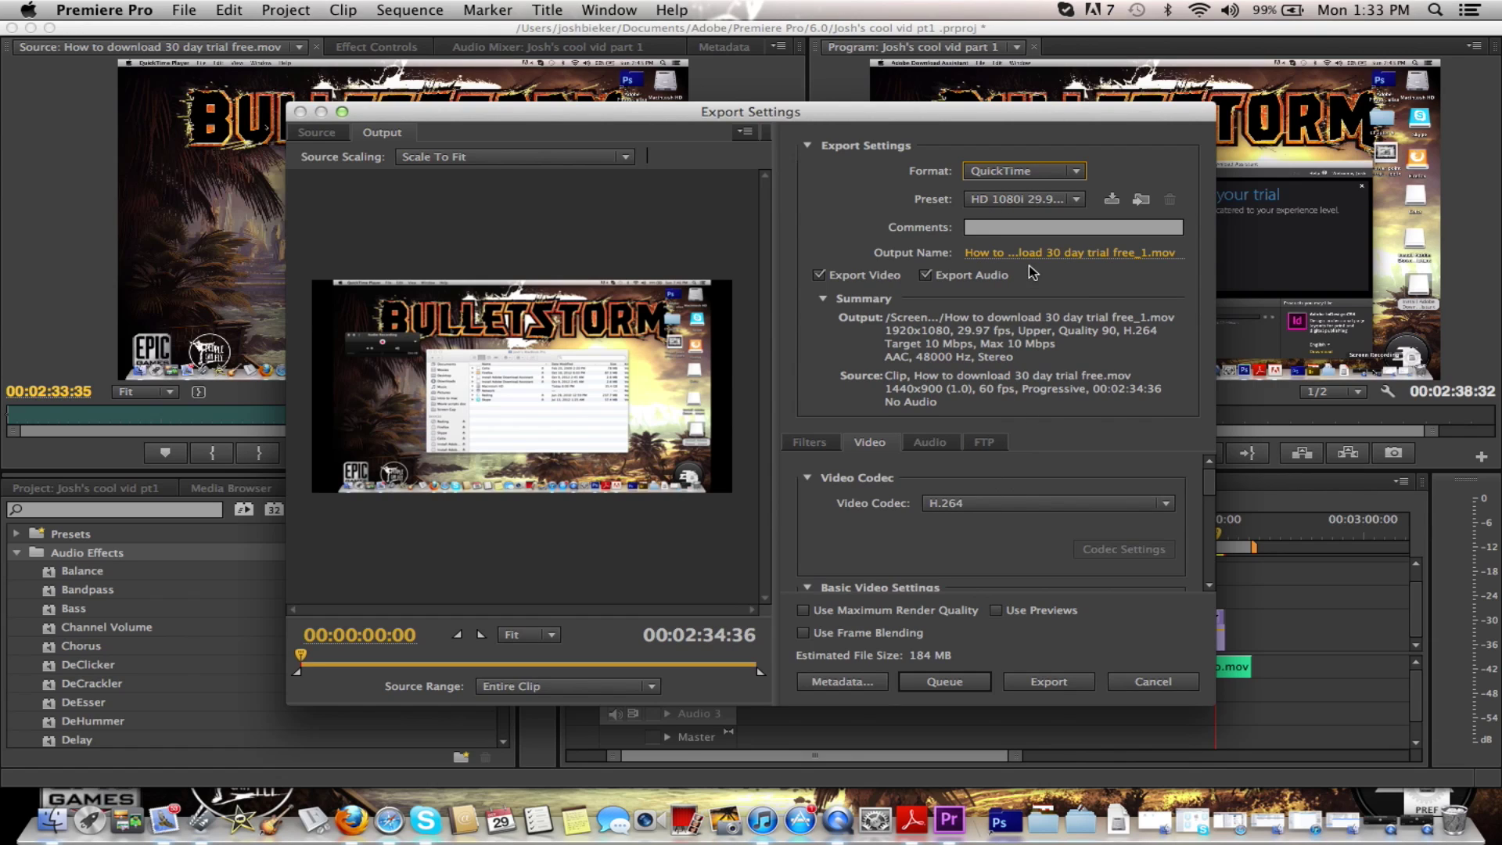
{"action": "left_click", "coordinate": [1148, 689]}
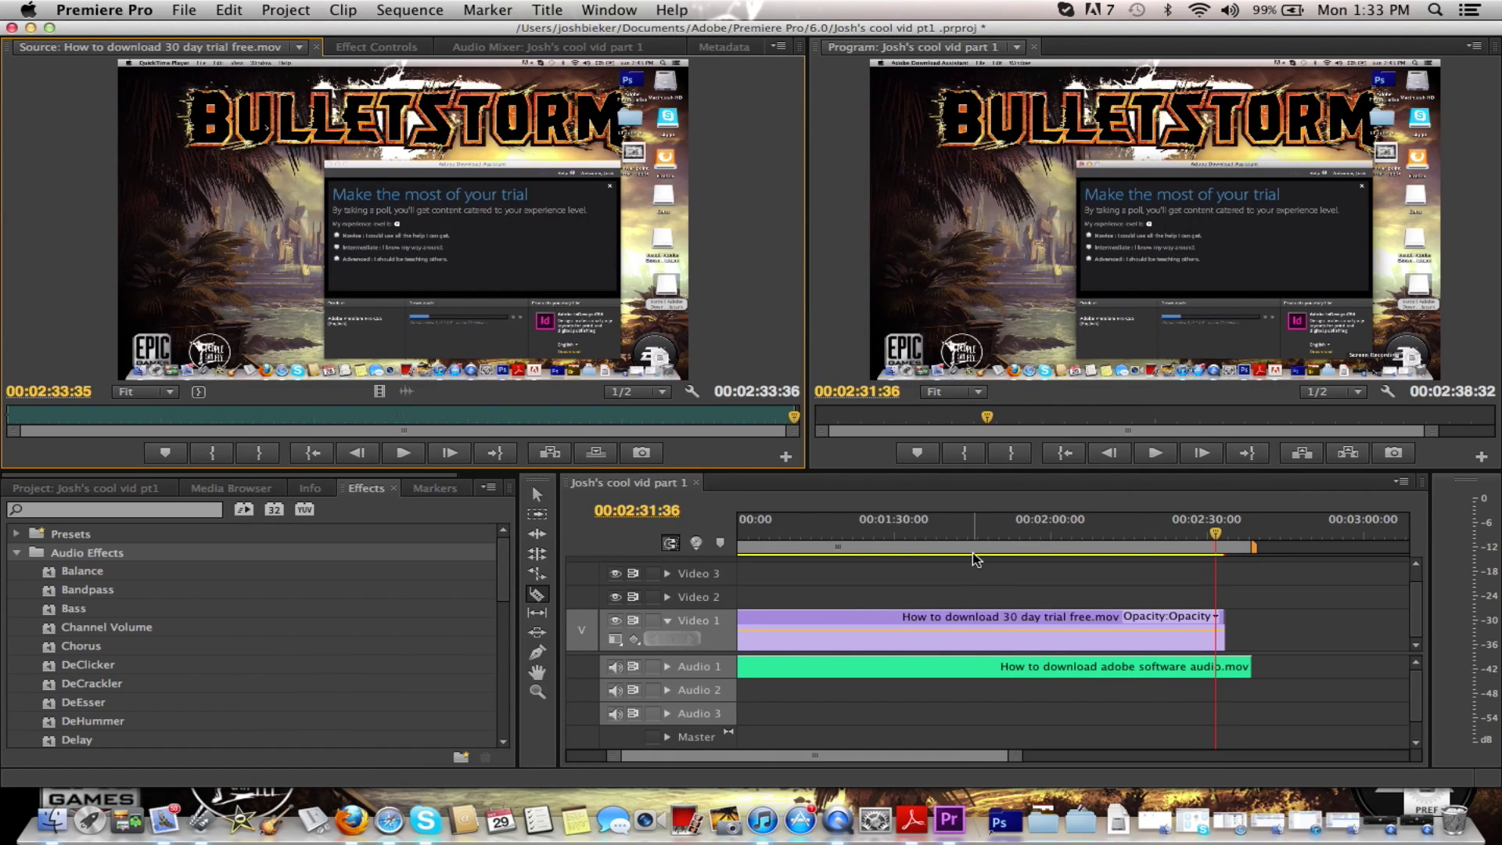